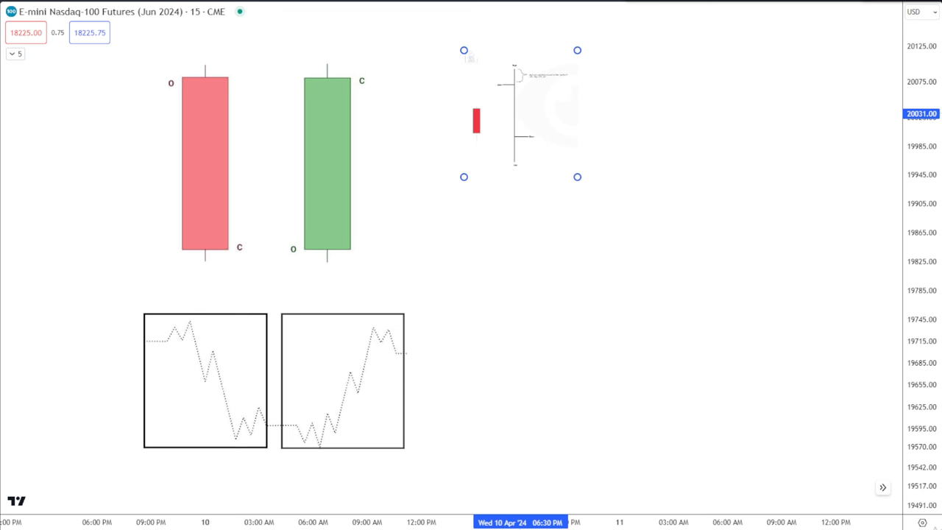
Step: Paste the bullish open-high-low-close diagram and the one-hour candle screenshot, placing the screenshot in the empty area beside the price-path boxes
{"action": "key", "text": "ctrl+v"}
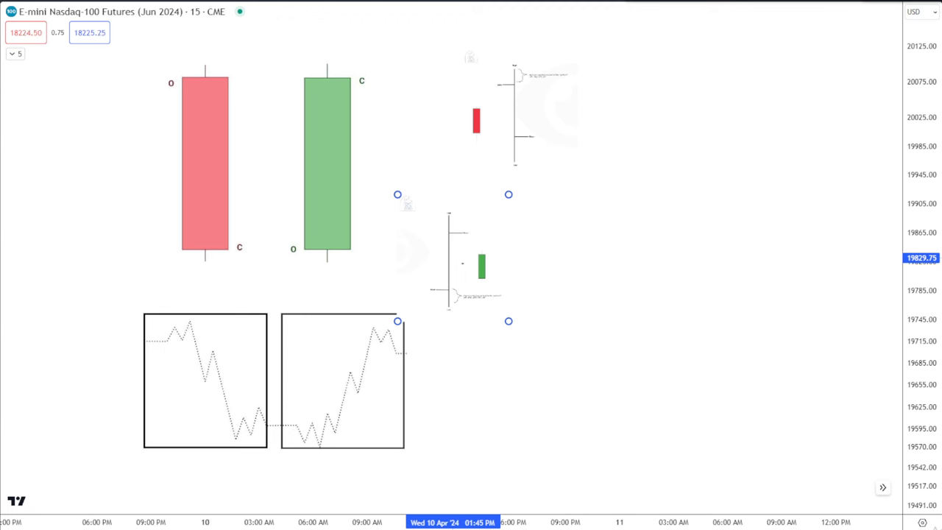
{"action": "left_click", "coordinate": [635, 387]}
{"action": "key", "text": "ctrl+v"}
{"action": "left_click_drag", "start_coordinate": [526, 305], "coordinate": [757, 452]}
{"action": "left_click_drag", "start_coordinate": [825, 492], "coordinate": [862, 514]}
{"action": "left_click_drag", "start_coordinate": [641, 405], "coordinate": [664, 388]}
{"action": "left_click", "coordinate": [420, 284]}
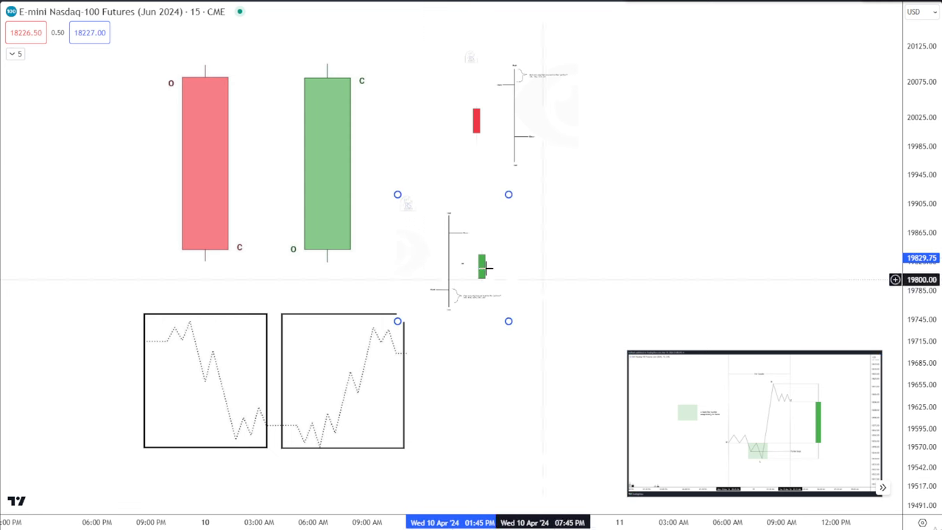
Step: Move the bullish diagram slightly lower and delete the image with the large red and green candles and price-path boxes
{"action": "left_click", "coordinate": [347, 211]}
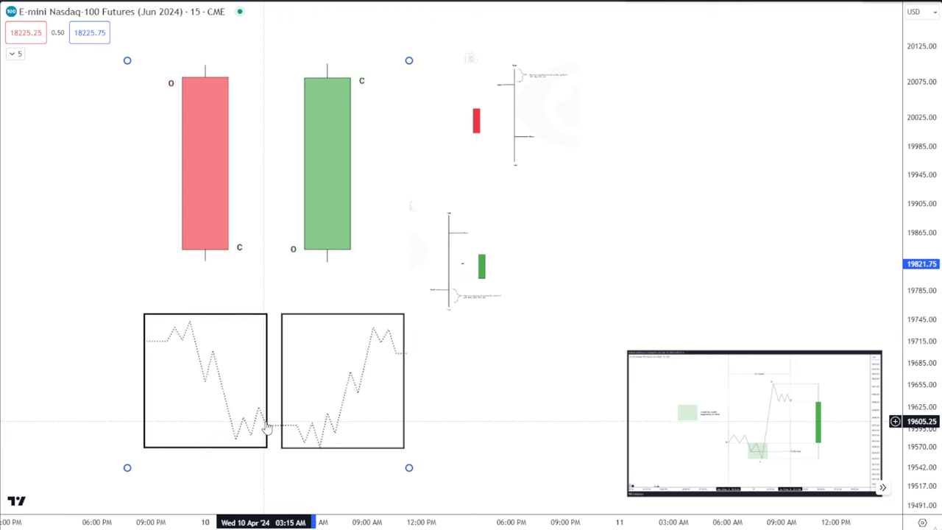
{"action": "left_click_drag", "start_coordinate": [489, 281], "coordinate": [471, 263]}
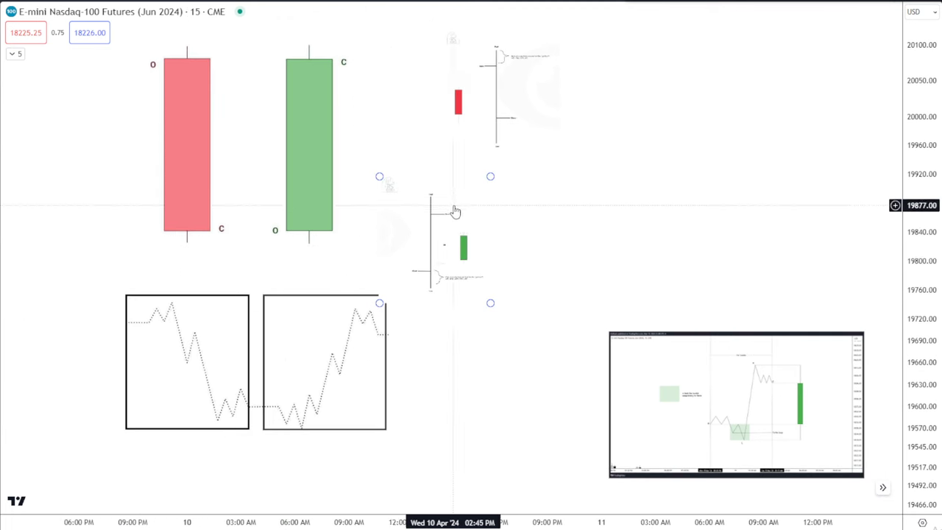
{"action": "left_click_drag", "start_coordinate": [455, 212], "coordinate": [437, 226]}
{"action": "left_click", "coordinate": [353, 309]}
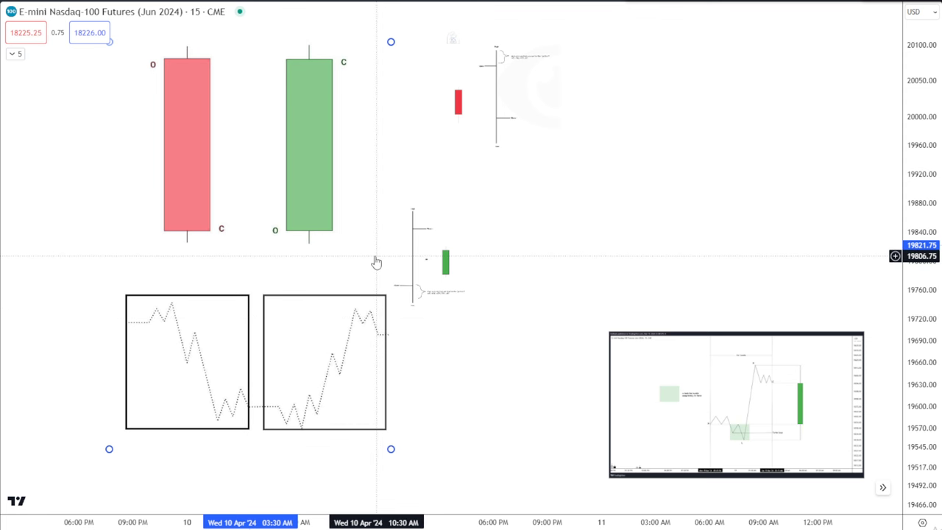
{"action": "key", "text": "Delete"}
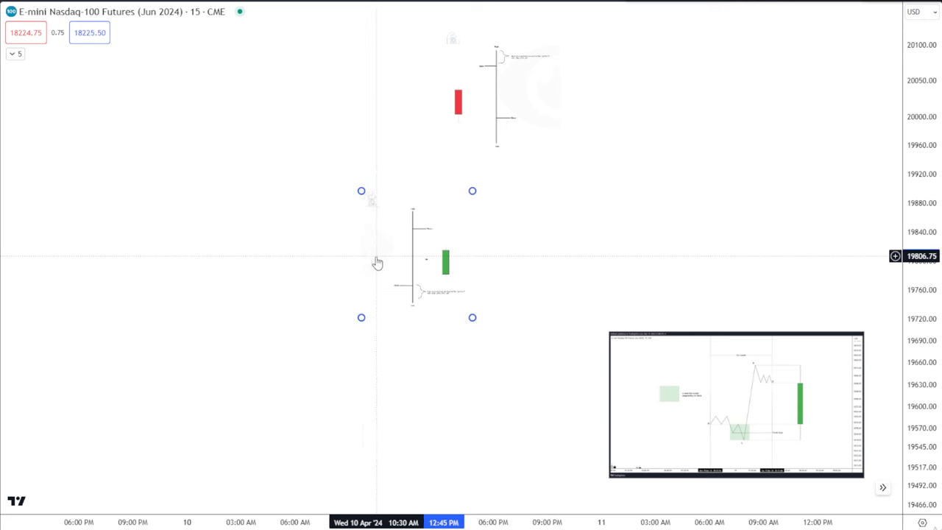
Step: Enlarge the bullish open-high-low-close diagram until its labels are readable and position it in the cleared space
{"action": "left_click_drag", "start_coordinate": [361, 317], "coordinate": [198, 435]}
{"action": "left_click_drag", "start_coordinate": [395, 355], "coordinate": [281, 261]}
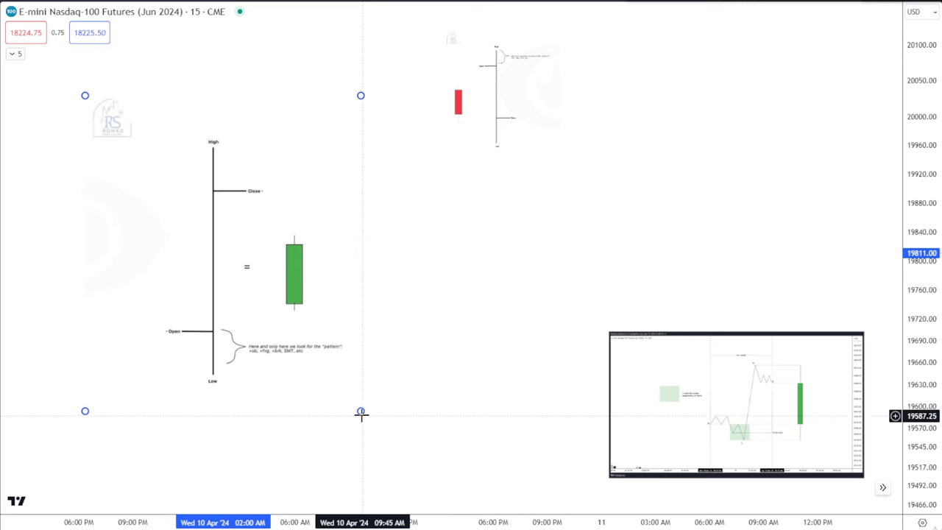
{"action": "left_click_drag", "start_coordinate": [361, 412], "coordinate": [411, 468]}
{"action": "left_click_drag", "start_coordinate": [390, 405], "coordinate": [374, 336]}
Step: Enlarge the bearish diagram to a similar size and arrange the bullish and bearish diagrams side by side
{"action": "mouse_move", "coordinate": [531, 136]}
{"action": "left_mouse_down"}
{"action": "mouse_move", "coordinate": [549, 183]}
{"action": "mouse_move", "coordinate": [780, 322]}
{"action": "mouse_move", "coordinate": [717, 385]}
{"action": "mouse_move", "coordinate": [667, 309]}
{"action": "mouse_move", "coordinate": [675, 330]}
{"action": "left_mouse_up"}
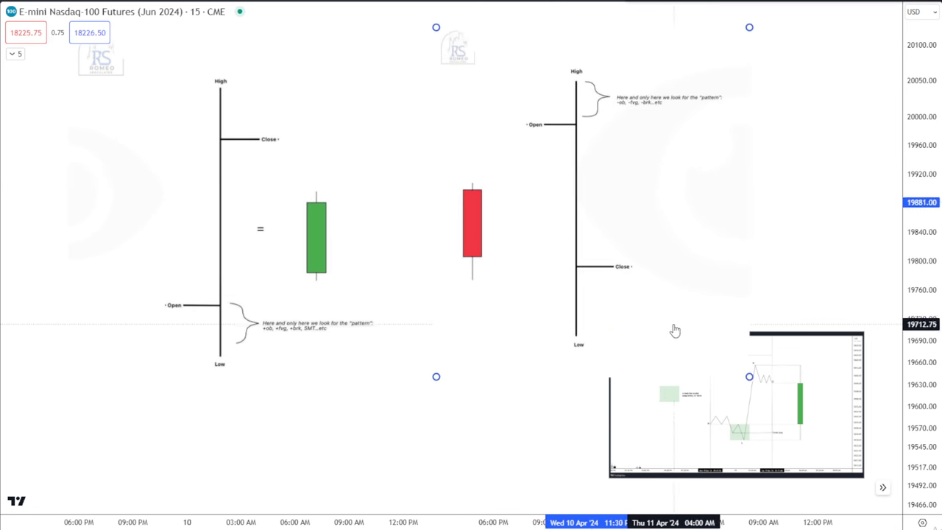
{"action": "mouse_move", "coordinate": [598, 264]}
{"action": "left_mouse_down"}
{"action": "mouse_move", "coordinate": [620, 297]}
{"action": "mouse_move", "coordinate": [657, 320]}
{"action": "left_mouse_up"}
{"action": "left_click_drag", "start_coordinate": [334, 281], "coordinate": [384, 329]}
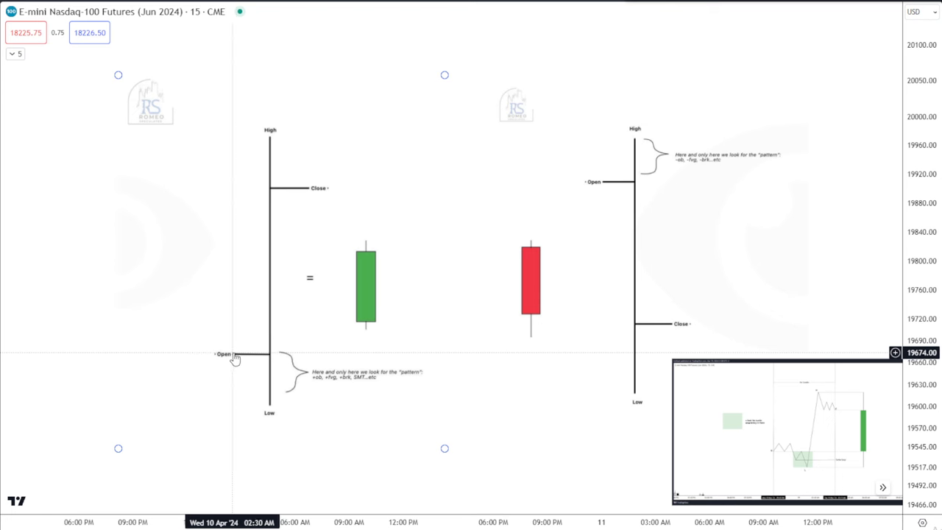
Step: Draw a horizontal trend line at about 20376.50 in the empty area above the diagrams, from 10 Apr 08:45 AM to 11 Apr 03:45 AM
{"action": "left_click_drag", "start_coordinate": [543, 46], "coordinate": [546, 326]}
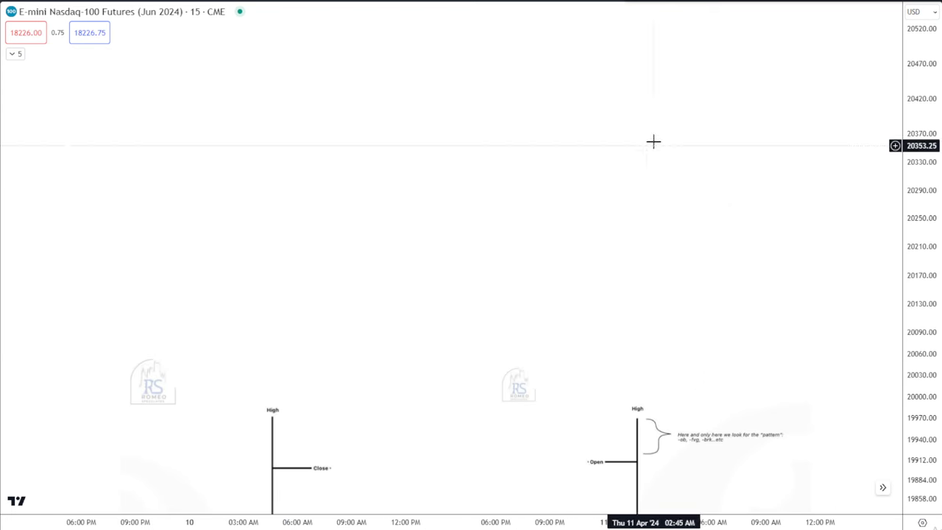
{"action": "left_click", "coordinate": [348, 129]}
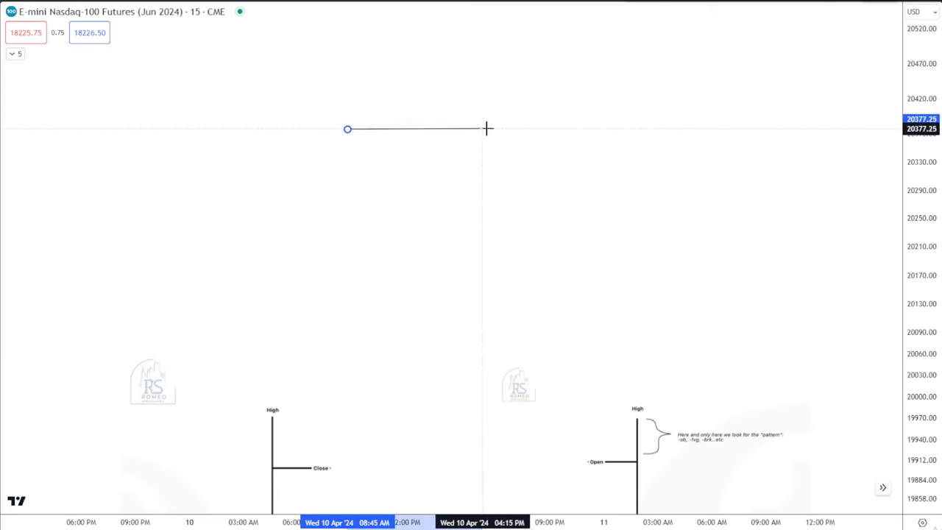
{"action": "left_click", "coordinate": [671, 130]}
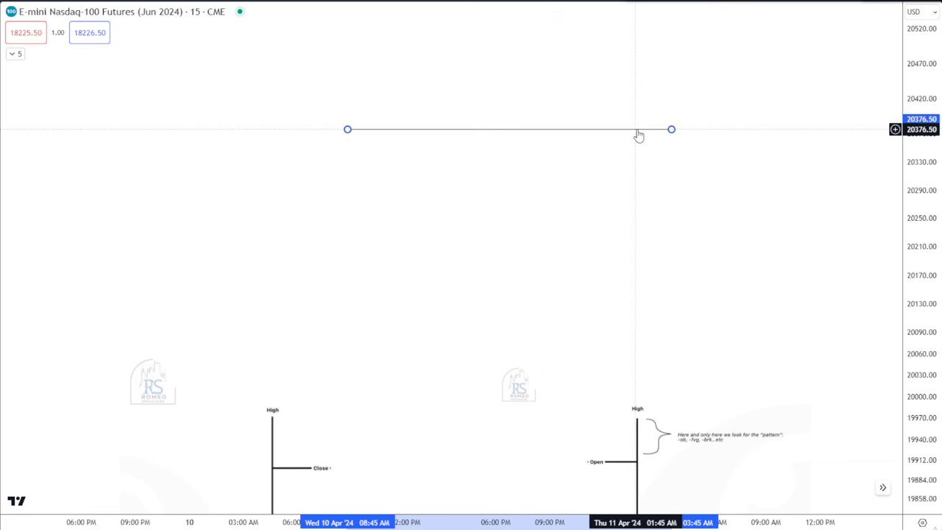
Step: Label the new trend line "Opening Price" in black text
{"action": "double_click", "coordinate": [638, 132]}
{"action": "left_click", "coordinate": [451, 237]}
{"action": "left_click", "coordinate": [521, 237]}
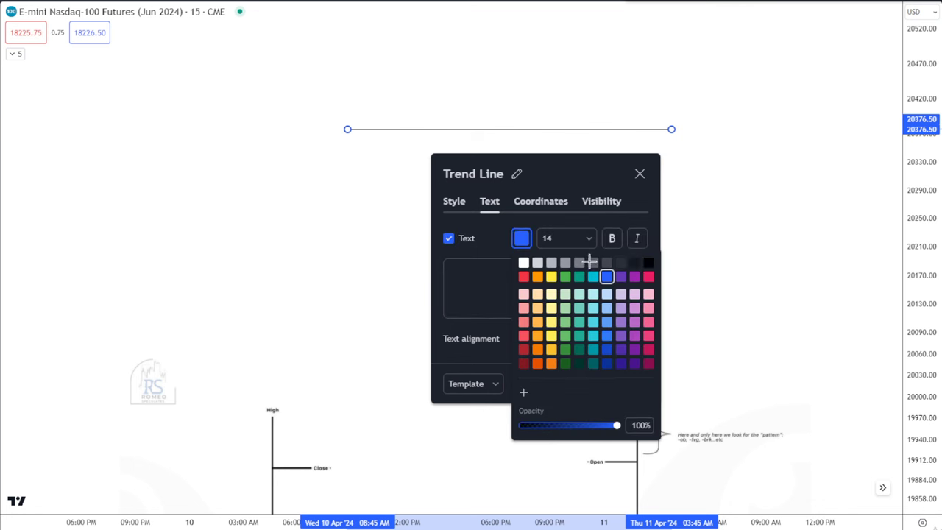
{"action": "left_click", "coordinate": [645, 262]}
{"action": "left_click", "coordinate": [492, 279]}
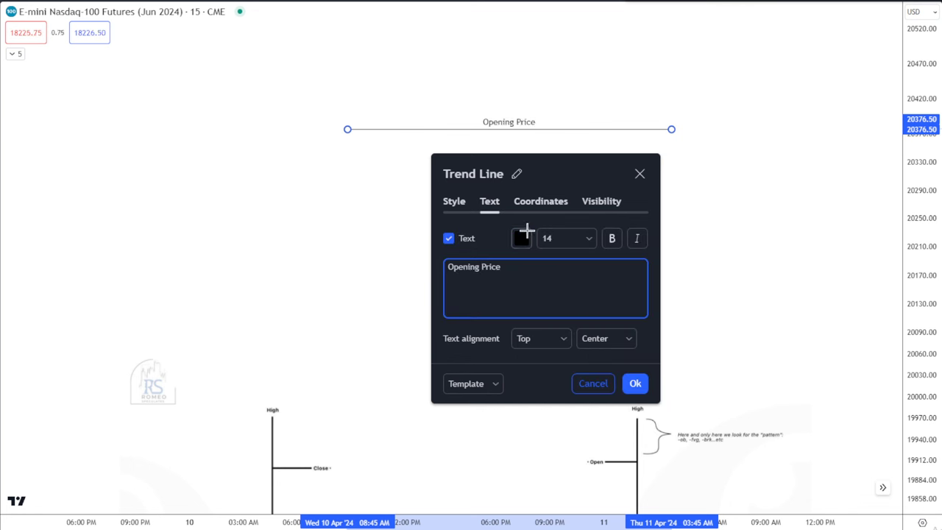
Step: Set the vertical alignment of the "Opening Price" label to Middle and apply the trend line settings
{"action": "left_click", "coordinate": [521, 237]}
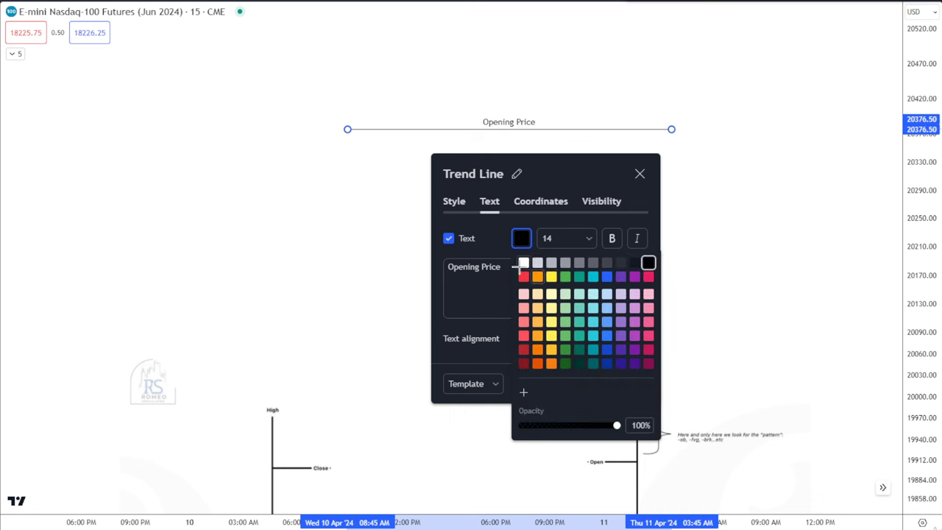
{"action": "left_click", "coordinate": [506, 253]}
{"action": "left_click", "coordinate": [541, 338]}
{"action": "left_click", "coordinate": [544, 380]}
{"action": "left_click", "coordinate": [605, 339]}
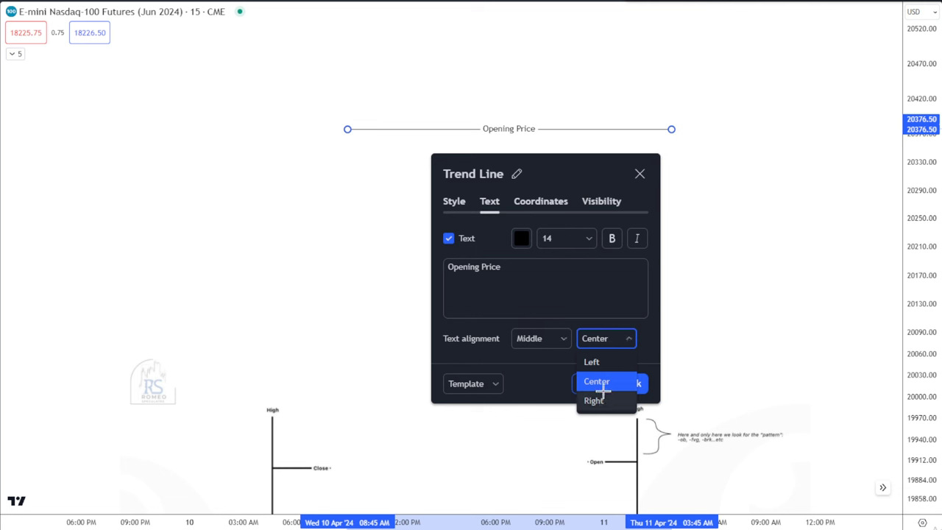
{"action": "left_click", "coordinate": [638, 384]}
{"action": "left_click", "coordinate": [365, 275]}
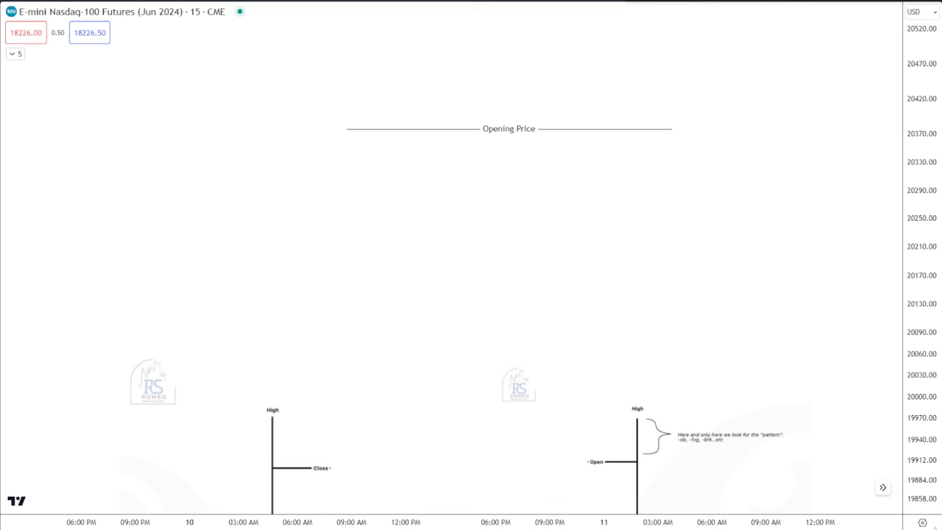
Step: Add the text "Look to short above the opening price when bearish" and widen it into a single line above the Opening Price line
{"action": "left_click", "coordinate": [482, 101]}
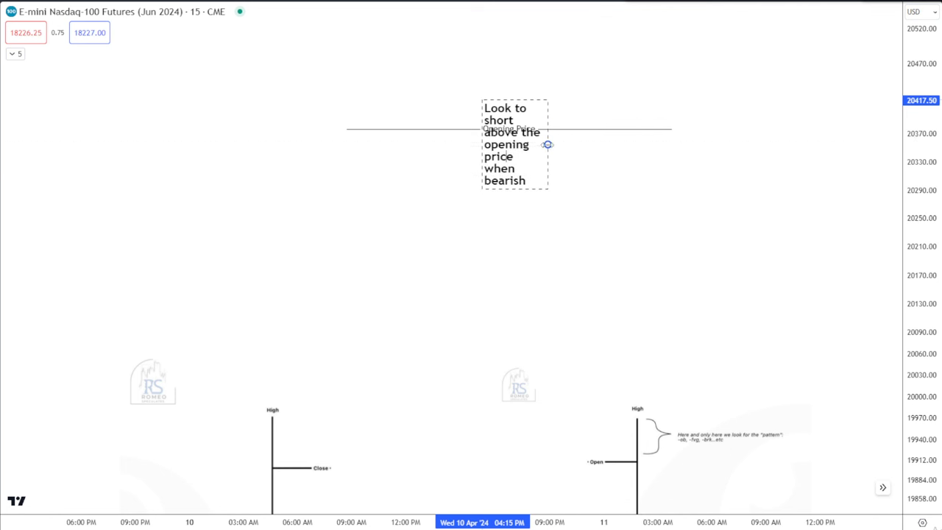
{"action": "left_click_drag", "start_coordinate": [547, 143], "coordinate": [792, 134]}
{"action": "left_click_drag", "start_coordinate": [706, 105], "coordinate": [635, 98]}
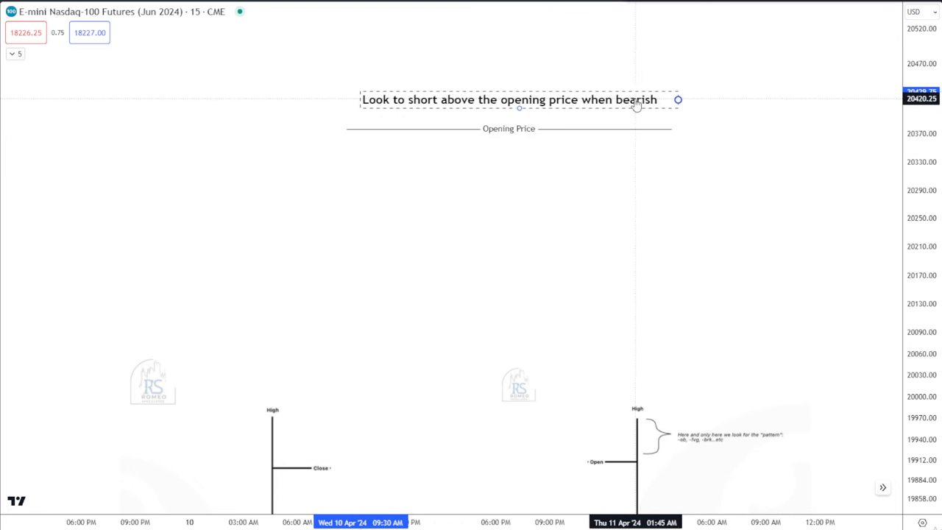
Step: Duplicate the text note below the Opening Price line and change it to "Look to buy below the opening price when bullish"
{"action": "key", "text": "ctrl+c"}
{"action": "key", "text": "ctrl+v"}
{"action": "left_click_drag", "start_coordinate": [538, 74], "coordinate": [534, 156]}
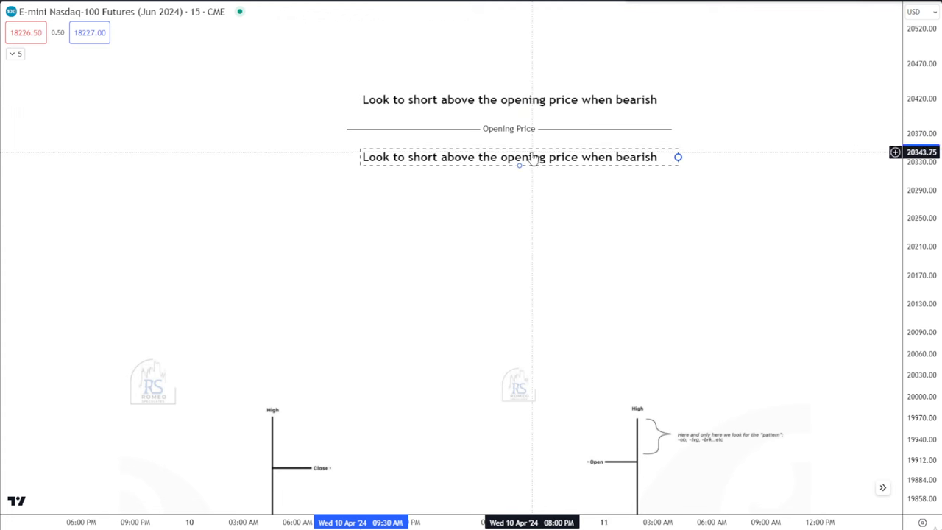
{"action": "double_click", "coordinate": [534, 156]}
{"action": "type", "text": "L"}
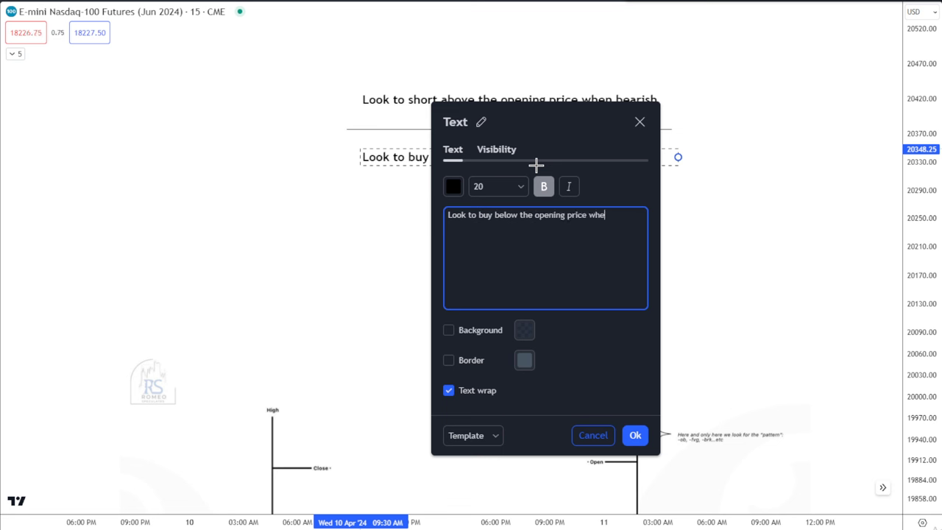
{"action": "left_click", "coordinate": [635, 434]}
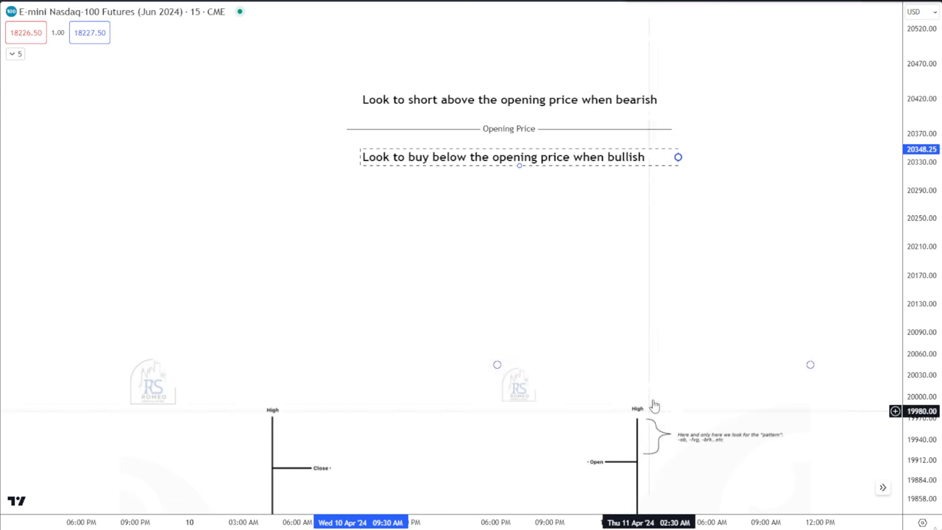
{"action": "left_click_drag", "start_coordinate": [484, 272], "coordinate": [478, 286]}
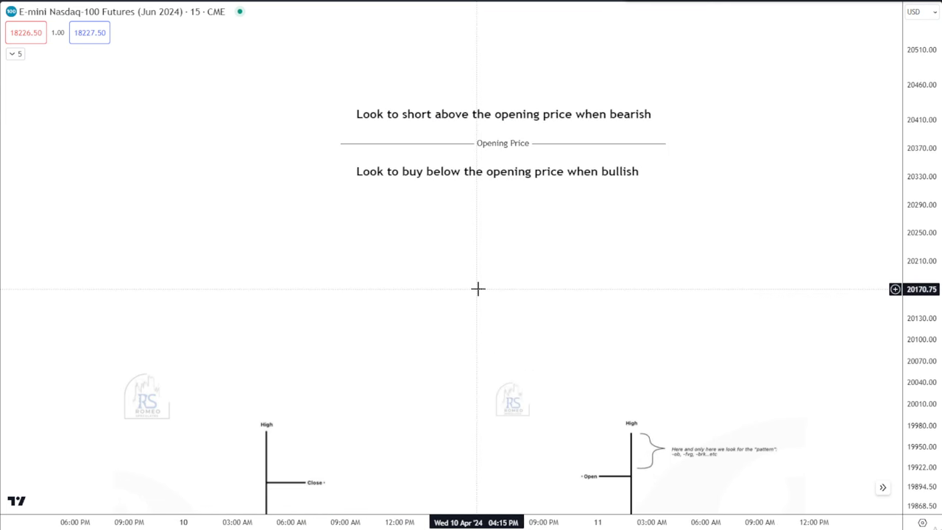
{"action": "left_click", "coordinate": [1, 146]}
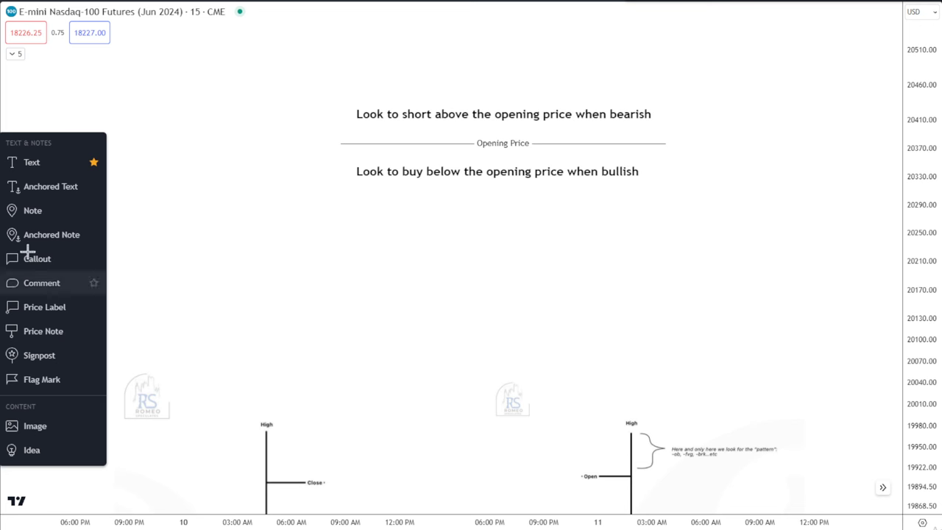
{"action": "left_click", "coordinate": [1, 121]}
{"action": "left_click", "coordinate": [36, 139]}
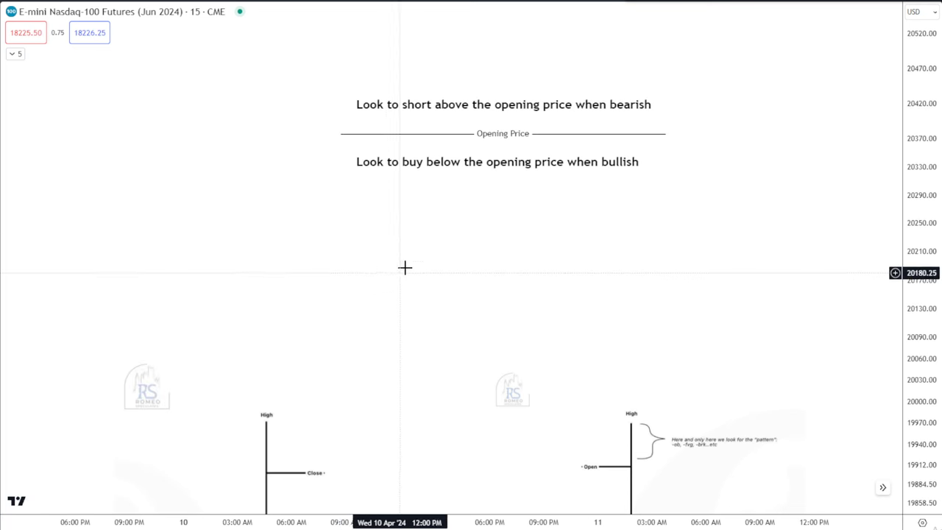
Step: Return to the bullish and bearish open-high-low-close diagrams and delete both of them
{"action": "left_click_drag", "start_coordinate": [247, 298], "coordinate": [263, 75]}
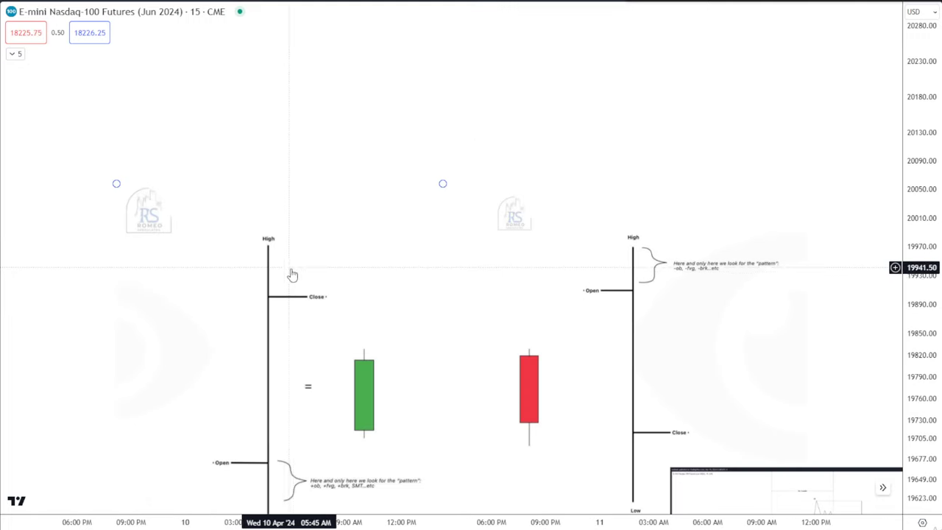
{"action": "left_click_drag", "start_coordinate": [122, 257], "coordinate": [149, 137]}
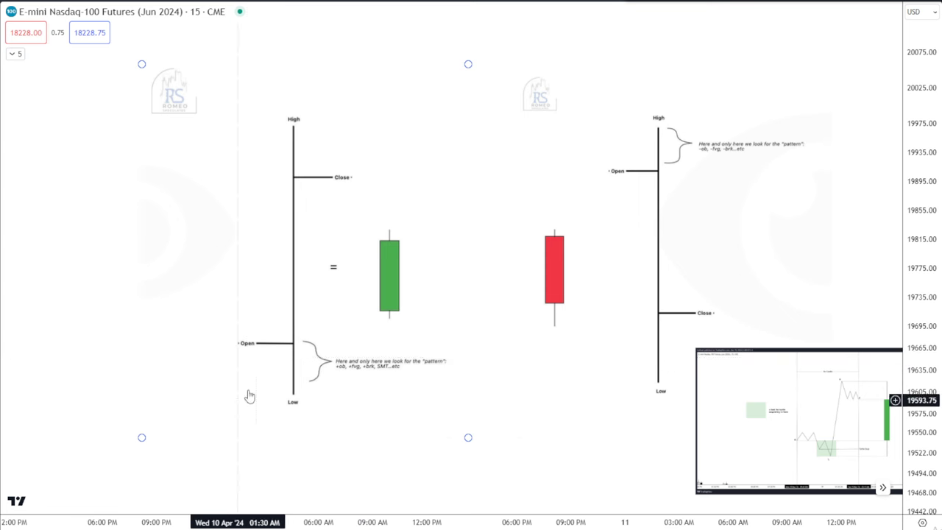
{"action": "left_click", "coordinate": [752, 254]}
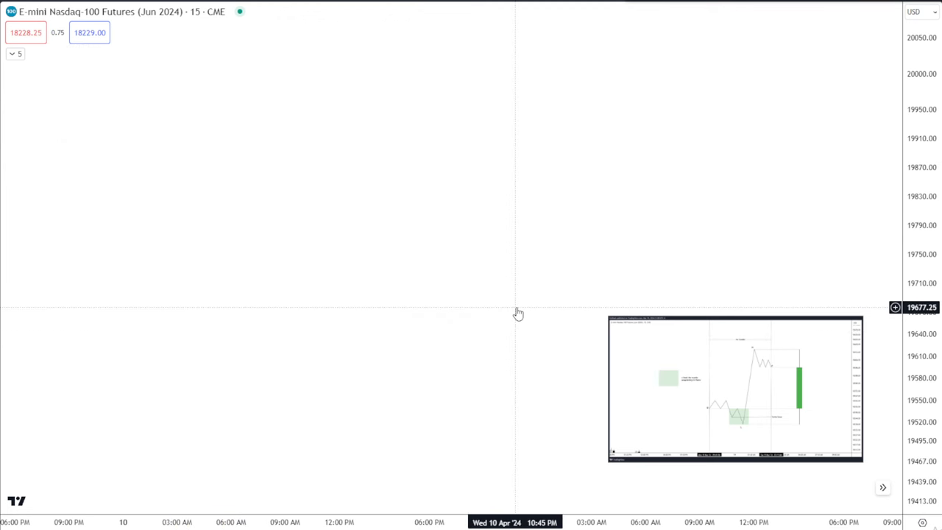
Step: Enlarge the one-hour candle screenshot to cover most of the chart area and position it so its labels are readable
{"action": "left_click", "coordinate": [641, 326]}
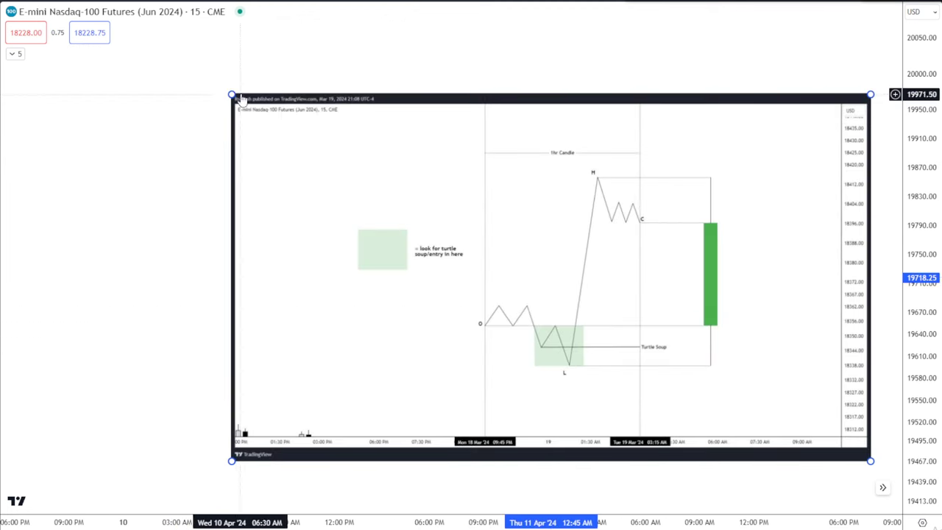
{"action": "left_click_drag", "start_coordinate": [231, 94], "coordinate": [97, 18]}
{"action": "left_click_drag", "start_coordinate": [511, 455], "coordinate": [498, 446]}
{"action": "left_click", "coordinate": [501, 471]}
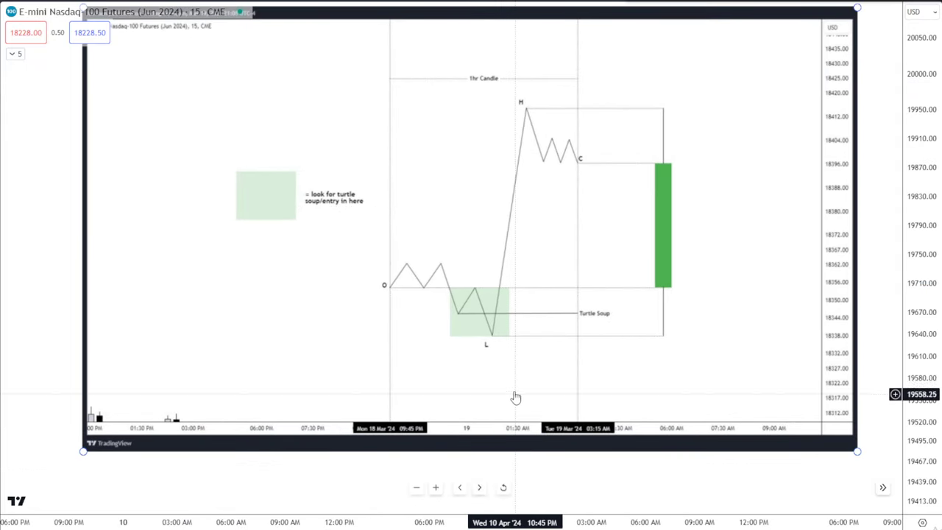
{"action": "left_click_drag", "start_coordinate": [594, 309], "coordinate": [642, 331]}
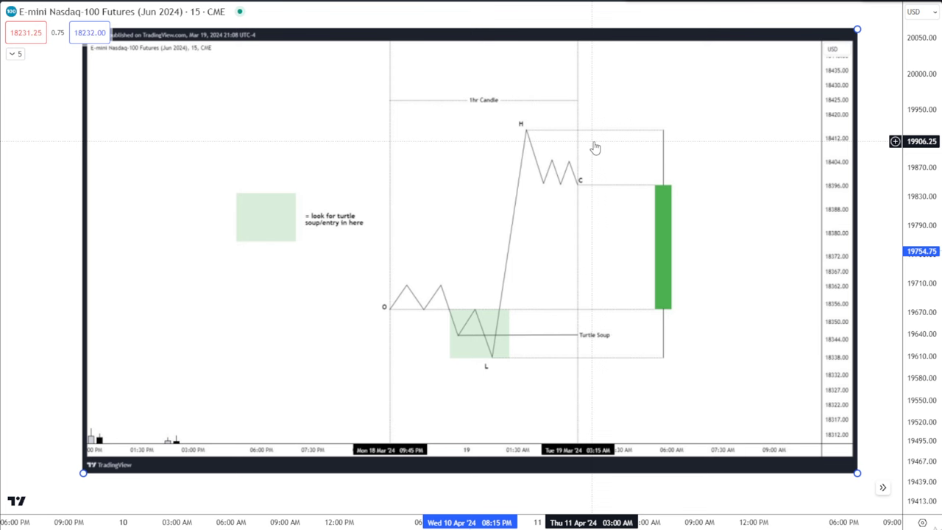
Step: Delete the one-hour candle screenshot and bring the price bars from 28 March to 10 April back into view
{"action": "key", "text": "Delete"}
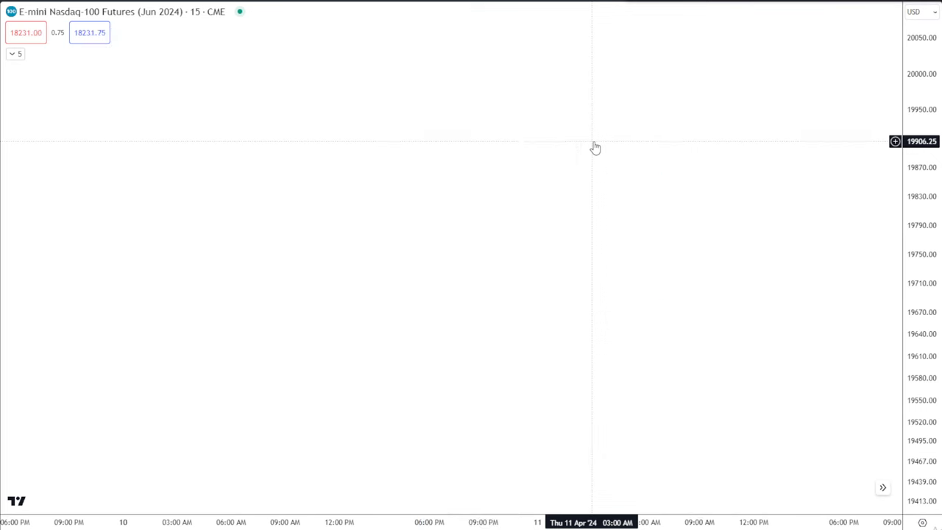
{"action": "left_click_drag", "start_coordinate": [588, 218], "coordinate": [599, 81]}
{"action": "scroll", "coordinate": [602, 165], "scroll_direction": "down", "scroll_amount": 8}
{"action": "left_click_drag", "start_coordinate": [930, 164], "coordinate": [929, 379]}
{"action": "left_click_drag", "start_coordinate": [766, 325], "coordinate": [652, 202]}
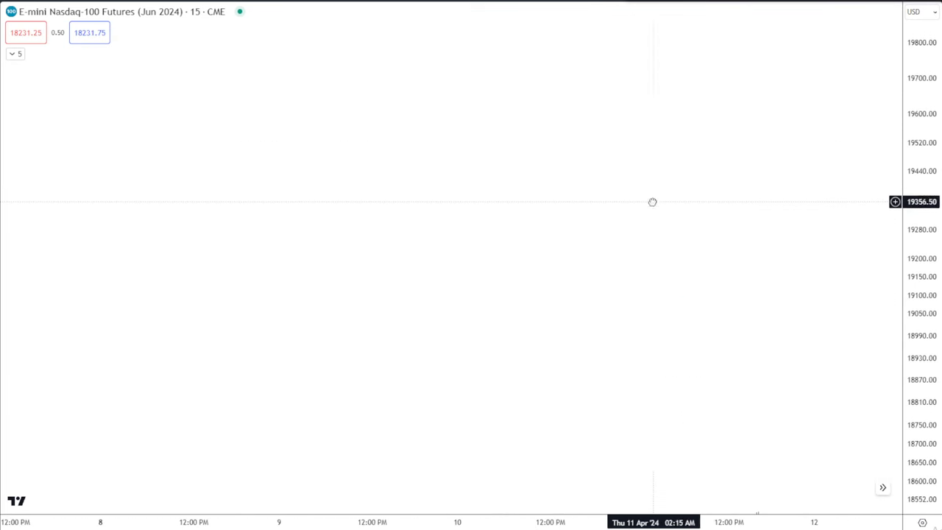
{"action": "left_click_drag", "start_coordinate": [698, 221], "coordinate": [704, 145]}
{"action": "left_click_drag", "start_coordinate": [769, 168], "coordinate": [799, 52]}
{"action": "left_click_drag", "start_coordinate": [912, 176], "coordinate": [913, 257]}
{"action": "left_click_drag", "start_coordinate": [495, 156], "coordinate": [414, 69]}
{"action": "scroll", "coordinate": [414, 69], "scroll_direction": "down", "scroll_amount": 5}
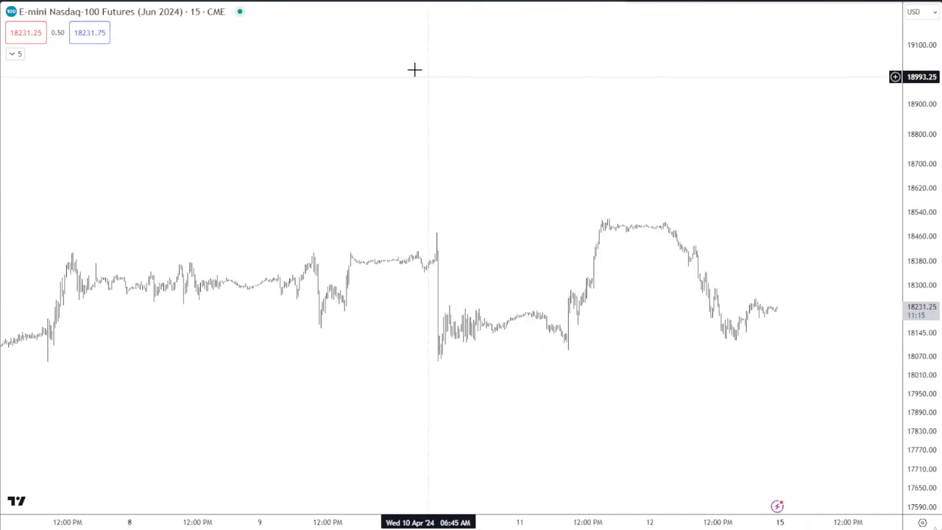
{"action": "scroll", "coordinate": [349, 153], "scroll_direction": "down", "scroll_amount": 6}
{"action": "left_click_drag", "start_coordinate": [465, 169], "coordinate": [591, 171]}
{"action": "scroll", "coordinate": [592, 170], "scroll_direction": "up", "scroll_amount": 3}
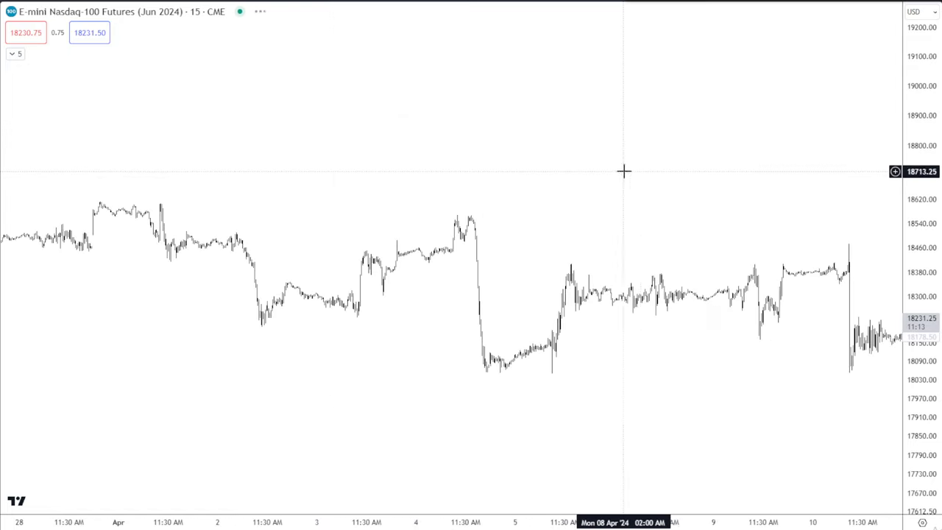
Step: Look through the 15-minute price bars between 21 March and 12 April for a suitable price move
{"action": "scroll", "coordinate": [622, 168], "scroll_direction": "right", "scroll_amount": 10}
{"action": "scroll", "coordinate": [479, 129], "scroll_direction": "right", "scroll_amount": 5}
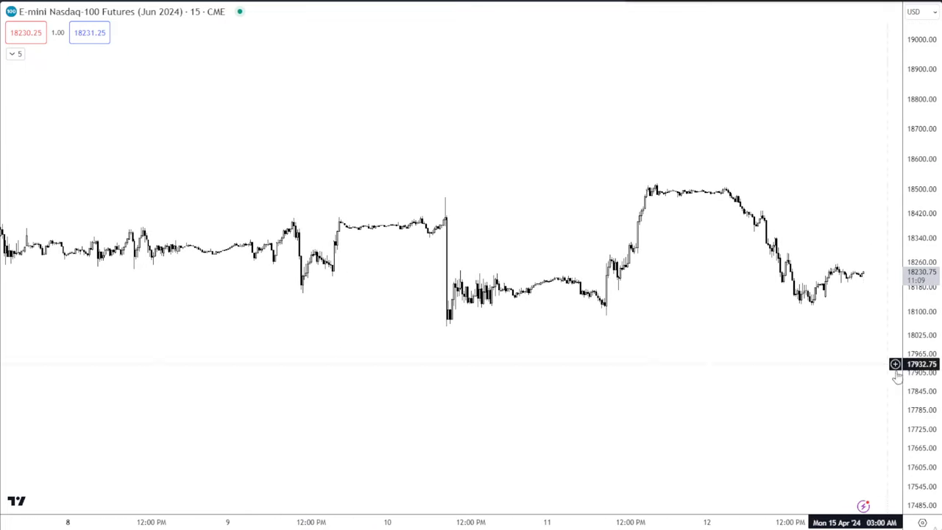
{"action": "scroll", "coordinate": [395, 231], "scroll_direction": "left", "scroll_amount": 10}
{"action": "scroll", "coordinate": [715, 197], "scroll_direction": "left", "scroll_amount": 10}
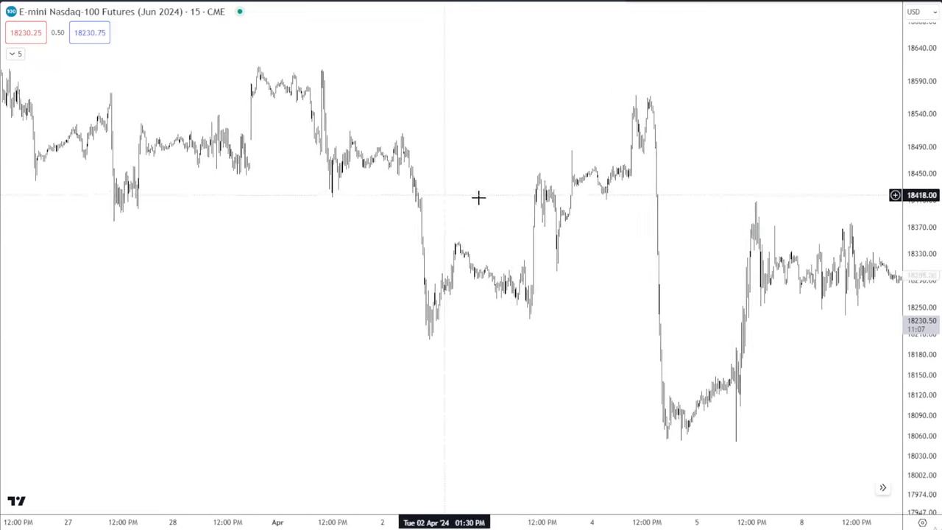
{"action": "left_click_drag", "start_coordinate": [901, 357], "coordinate": [901, 345]}
{"action": "scroll", "coordinate": [717, 292], "scroll_direction": "down", "scroll_amount": 6}
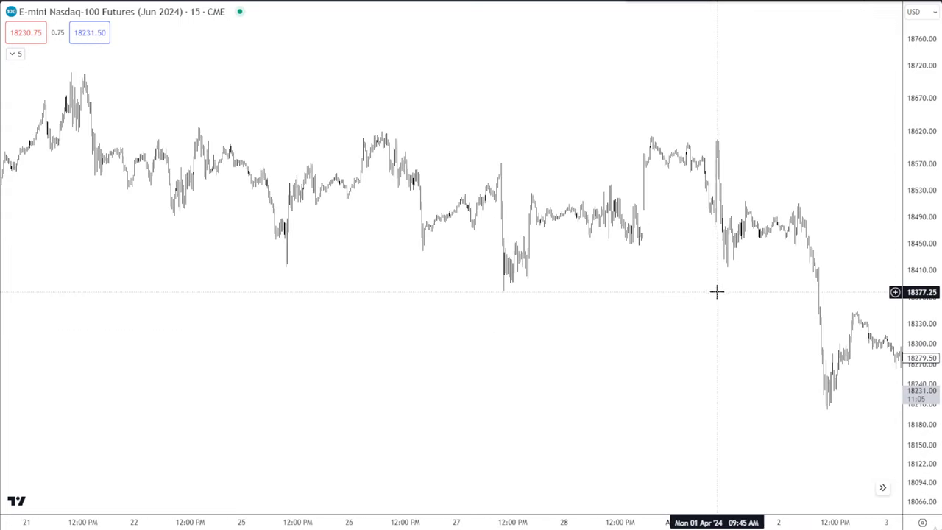
{"action": "scroll", "coordinate": [700, 292], "scroll_direction": "down", "scroll_amount": 2}
{"action": "mouse_move", "coordinate": [471, 284]}
{"action": "left_mouse_down"}
{"action": "mouse_move", "coordinate": [700, 292]}
{"action": "mouse_move", "coordinate": [464, 275]}
{"action": "left_mouse_up"}
{"action": "scroll", "coordinate": [632, 271], "scroll_direction": "up", "scroll_amount": 2}
{"action": "scroll", "coordinate": [464, 275], "scroll_direction": "right", "scroll_amount": 15}
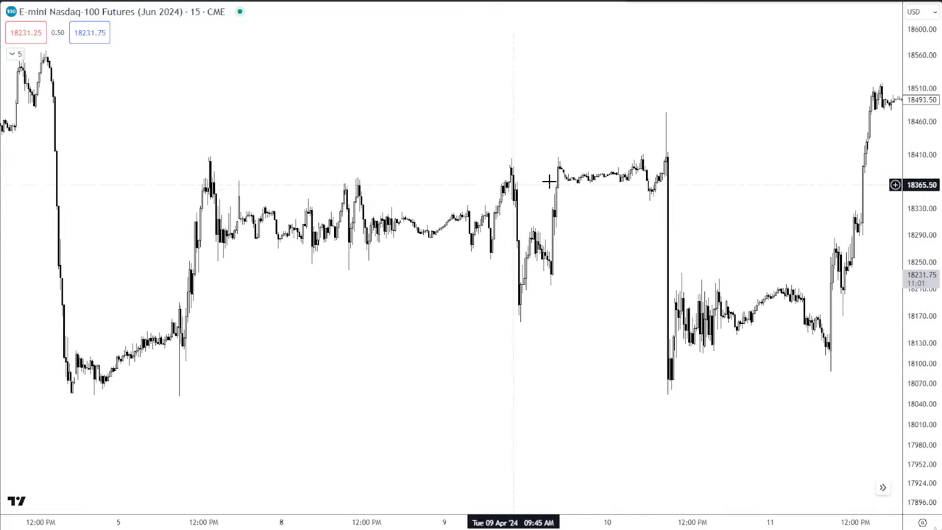
Step: Place a horizontal ray at 18338.50, starting from the 08:45 AM candle's high on 12 April
{"action": "scroll", "coordinate": [474, 223], "scroll_direction": "right", "scroll_amount": 8}
{"action": "left_click_drag", "start_coordinate": [475, 223], "coordinate": [370, 208]}
{"action": "scroll", "coordinate": [625, 242], "scroll_direction": "up", "scroll_amount": 7}
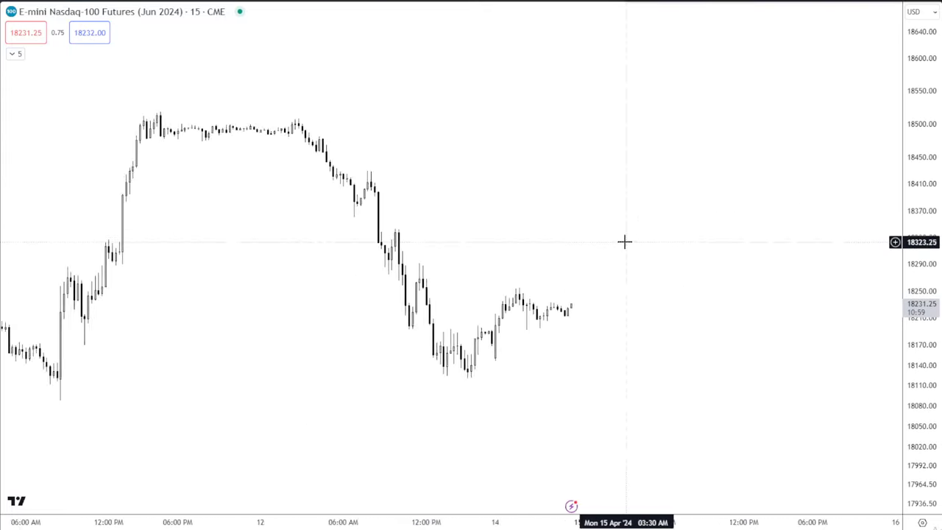
{"action": "left_click_drag", "start_coordinate": [625, 242], "coordinate": [780, 220]}
{"action": "left_click_drag", "start_coordinate": [925, 328], "coordinate": [926, 33]}
{"action": "scroll", "coordinate": [675, 139], "scroll_direction": "up", "scroll_amount": 3}
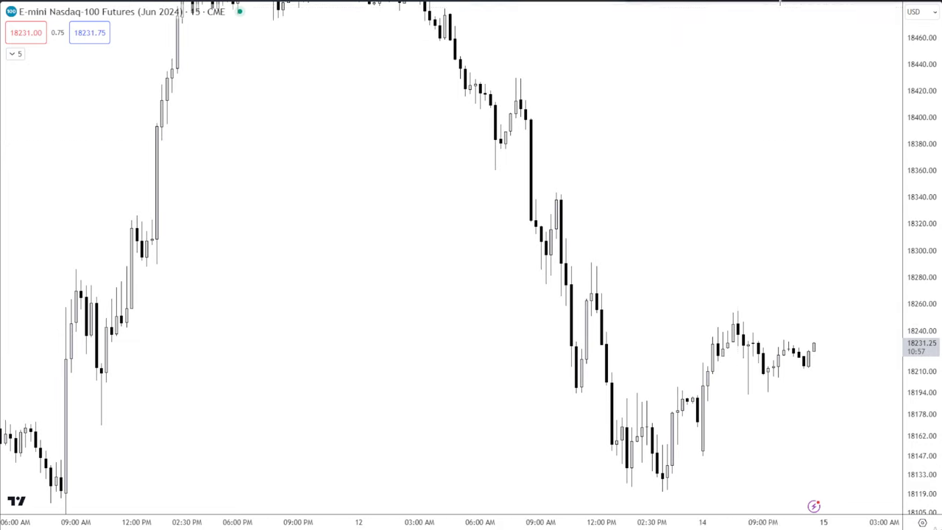
{"action": "key", "text": "alt+j"}
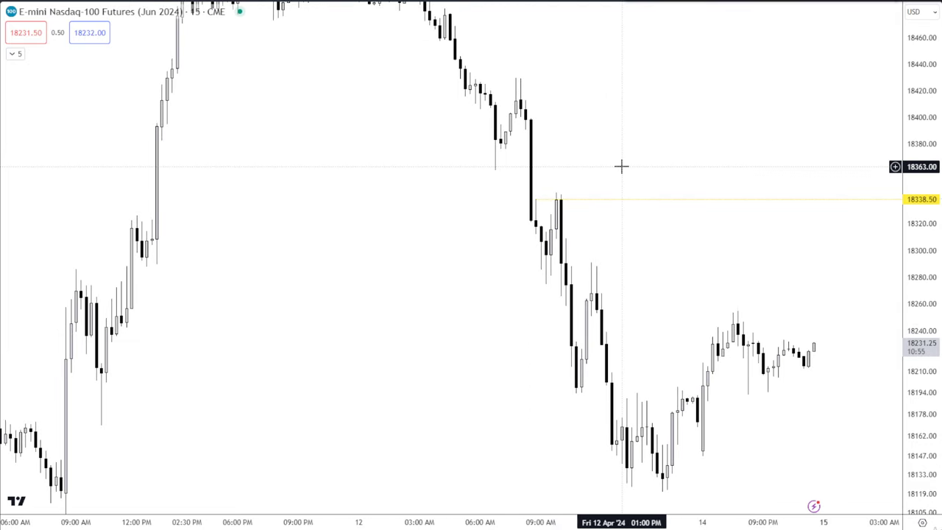
Step: Change the 18338.50 ray's colour to black
{"action": "left_click", "coordinate": [904, 3]}
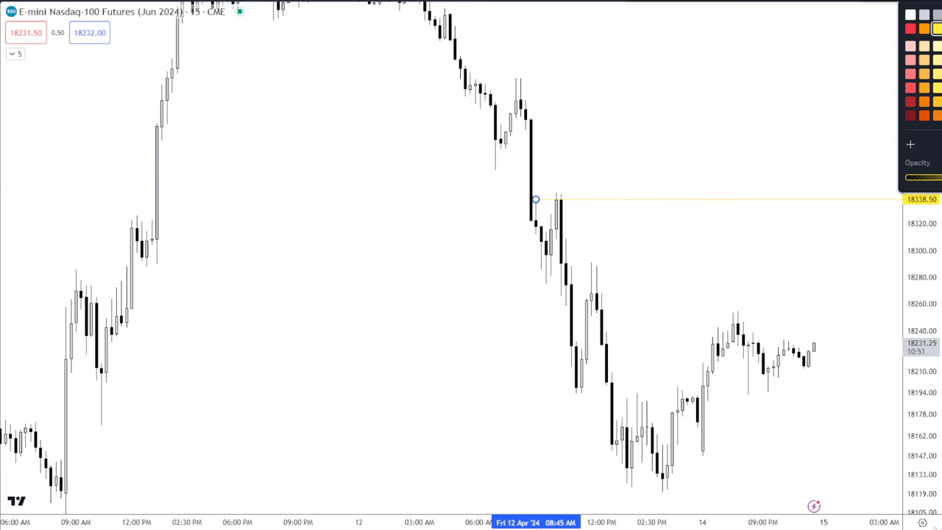
{"action": "left_click", "coordinate": [941, 15]}
{"action": "left_click", "coordinate": [832, 59]}
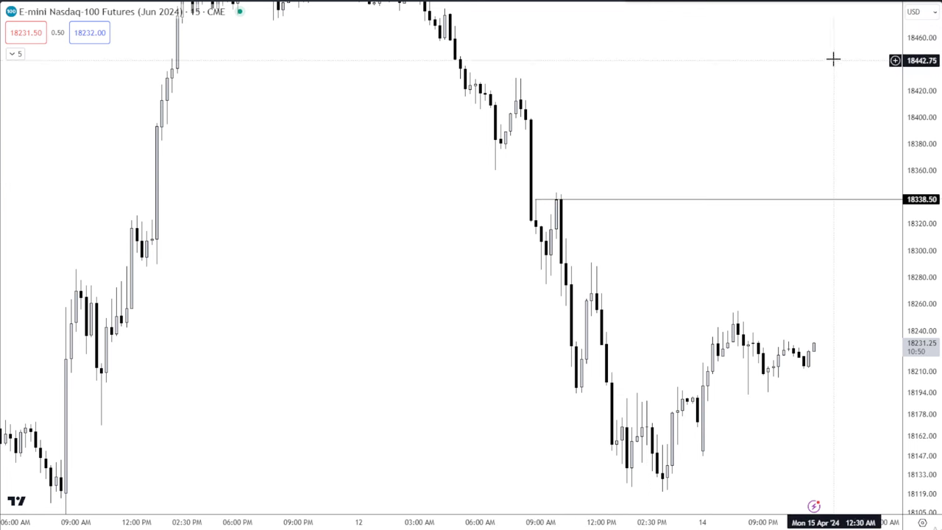
{"action": "left_click", "coordinate": [647, 200]}
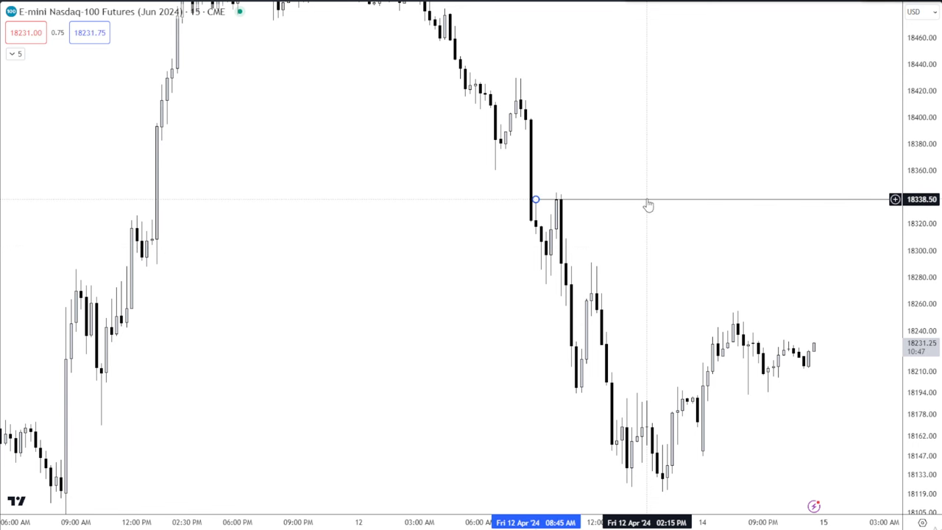
Step: Mark the 09:30, 09:45 and 10:00 AM candles on 12 April with vertical lines
{"action": "scroll", "coordinate": [566, 76], "scroll_direction": "up", "scroll_amount": 5}
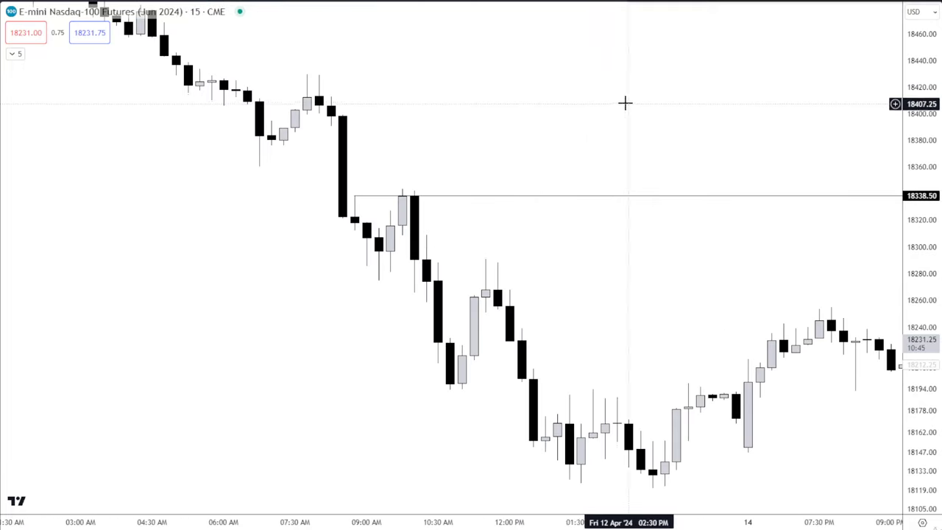
{"action": "left_click_drag", "start_coordinate": [389, 94], "coordinate": [424, 112]}
{"action": "left_click_drag", "start_coordinate": [928, 374], "coordinate": [920, 153]}
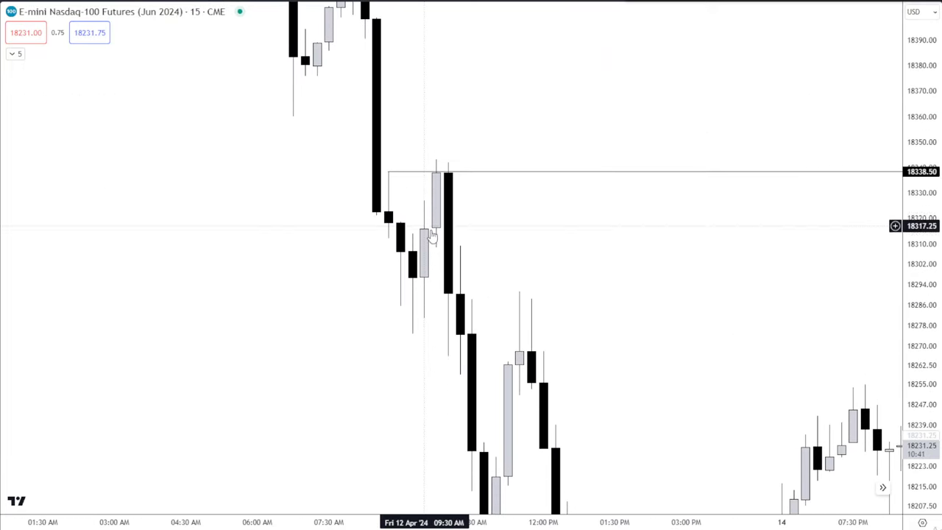
{"action": "left_click_drag", "start_coordinate": [425, 250], "coordinate": [507, 262]}
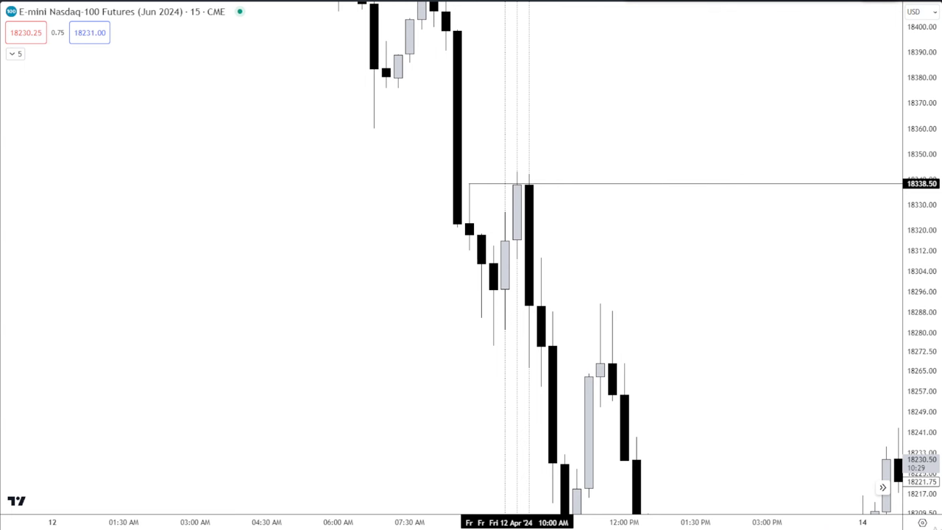
Step: Draw short horizontal lines from the high and the low of the 09:30 AM candle, extending past 10:00 AM
{"action": "left_click", "coordinate": [506, 210]}
{"action": "left_click", "coordinate": [590, 211]}
{"action": "left_click_drag", "start_coordinate": [597, 202], "coordinate": [599, 199]}
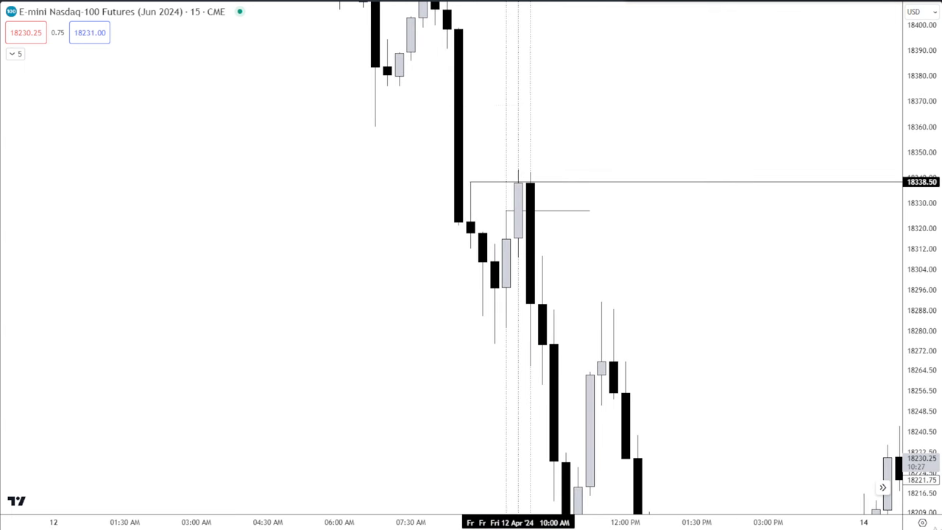
{"action": "left_click", "coordinate": [507, 330]}
{"action": "left_click", "coordinate": [589, 307], "text": "shift"}
{"action": "left_click_drag", "start_coordinate": [578, 283], "coordinate": [576, 276]}
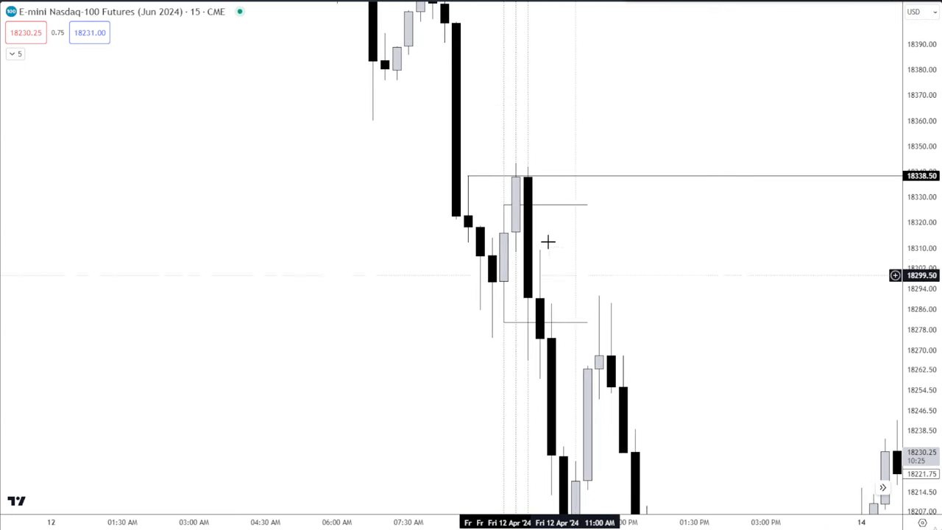
Step: Switch the chart to the 1-minute interval and add a vertical line at 10:15 AM on 12 April
{"action": "key", "text": "5"}
{"action": "key", "text": "Return"}
{"action": "key", "text": "1"}
{"action": "key", "text": "Return"}
{"action": "scroll", "coordinate": [419, 290], "scroll_direction": "down", "scroll_amount": 8}
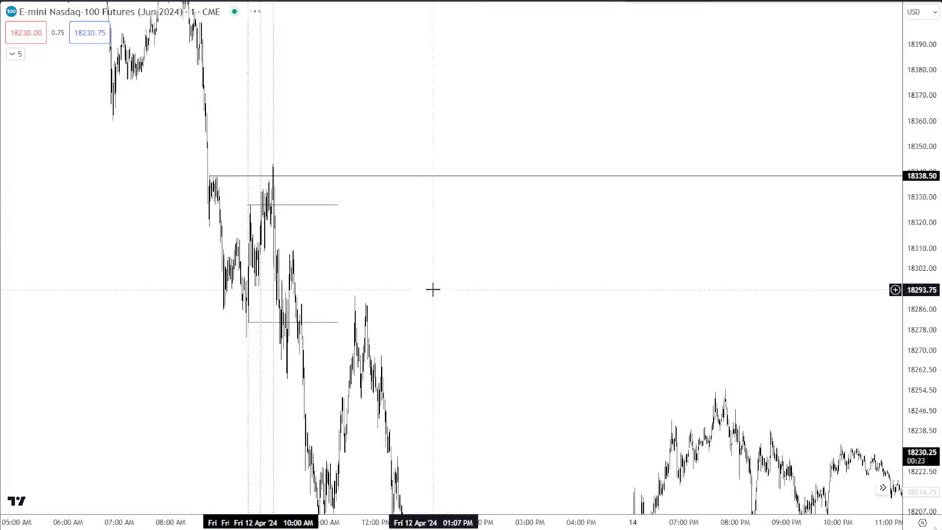
{"action": "left_click_drag", "start_coordinate": [138, 388], "coordinate": [601, 376]}
{"action": "scroll", "coordinate": [596, 381], "scroll_direction": "up", "scroll_amount": 6}
{"action": "scroll", "coordinate": [594, 386], "scroll_direction": "up", "scroll_amount": 3}
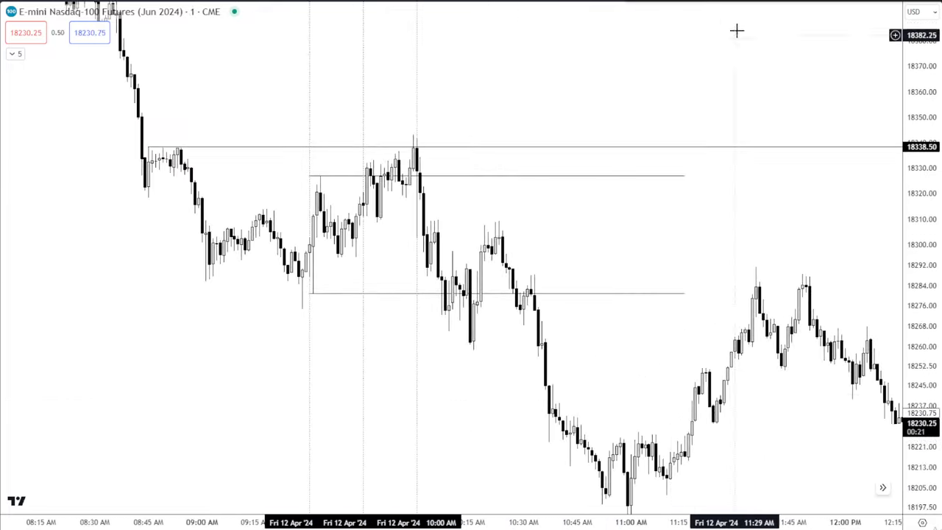
{"action": "key", "text": "alt+v"}
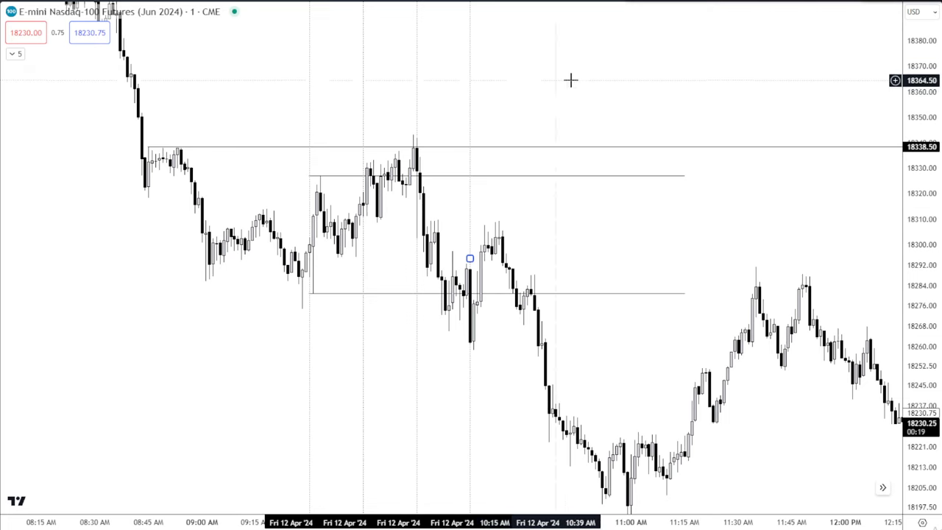
Step: Draw three narrow side-by-side rectangles as candle bodies above the 11:30 AM bars, the third spanning about 18335 down to about 18290
{"action": "left_click_drag", "start_coordinate": [570, 80], "coordinate": [696, 86]}
{"action": "left_click_drag", "start_coordinate": [920, 295], "coordinate": [920, 190]}
{"action": "left_click_drag", "start_coordinate": [860, 229], "coordinate": [768, 222]}
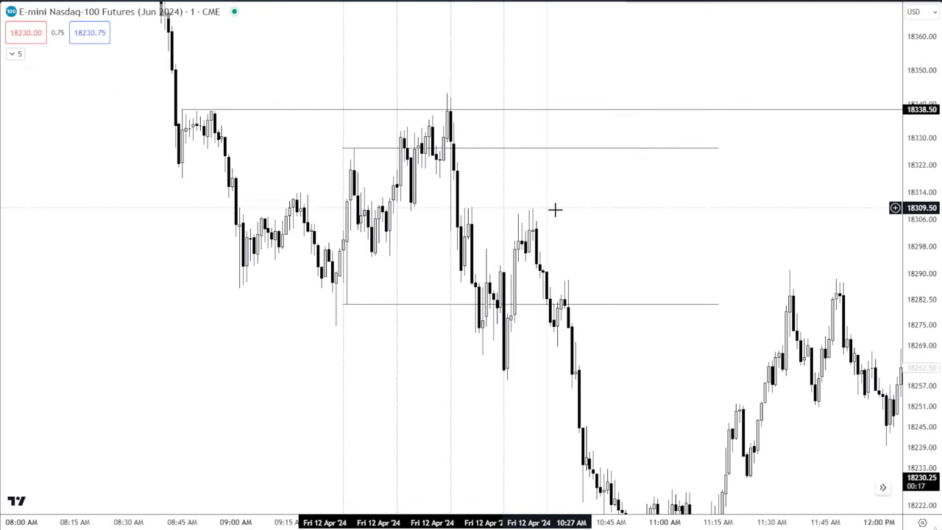
{"action": "left_click_drag", "start_coordinate": [750, 86], "coordinate": [711, 105]}
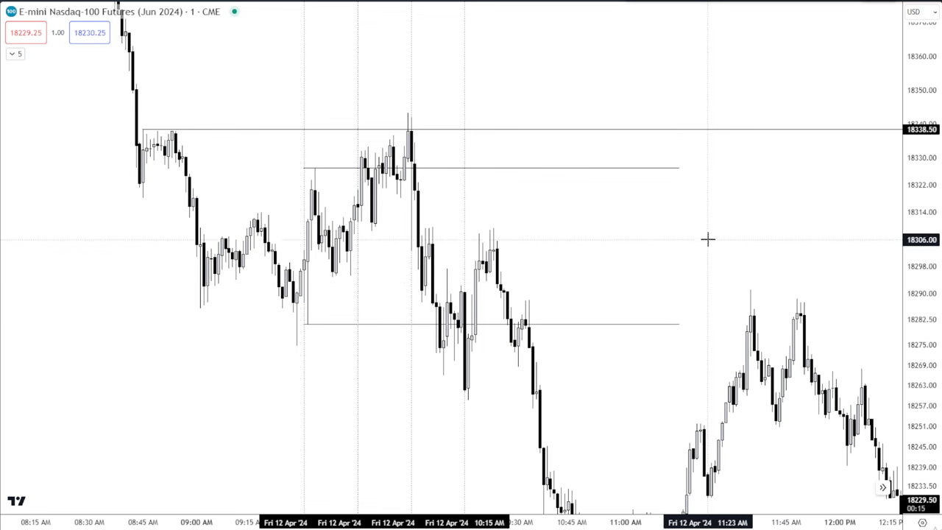
{"action": "left_click_drag", "start_coordinate": [707, 246], "coordinate": [732, 161]}
{"action": "left_click", "coordinate": [755, 18]}
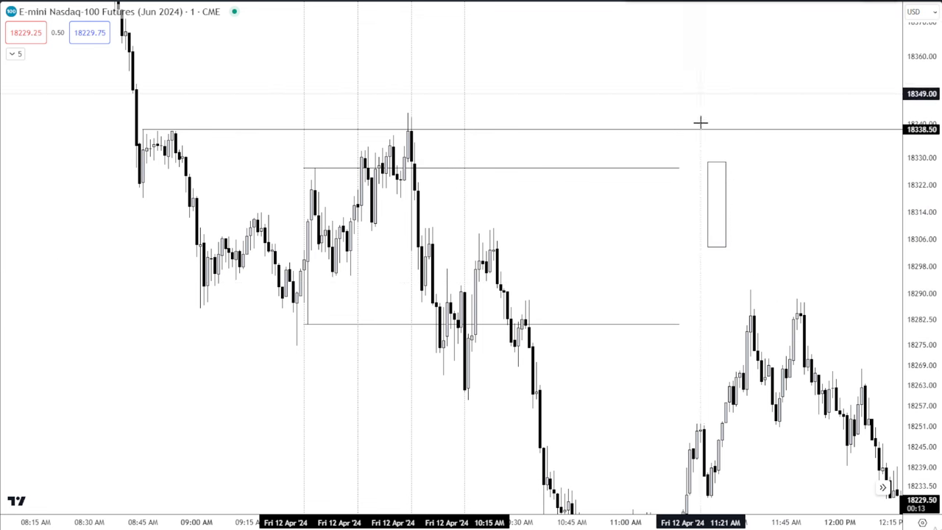
{"action": "mouse_move", "coordinate": [728, 161]}
{"action": "left_mouse_down"}
{"action": "mouse_move", "coordinate": [742, 139]}
{"action": "mouse_move", "coordinate": [742, 198]}
{"action": "mouse_move", "coordinate": [742, 131]}
{"action": "mouse_move", "coordinate": [745, 173]}
{"action": "mouse_move", "coordinate": [727, 149]}
{"action": "mouse_move", "coordinate": [741, 152]}
{"action": "mouse_move", "coordinate": [747, 138]}
{"action": "mouse_move", "coordinate": [738, 137]}
{"action": "mouse_move", "coordinate": [746, 164]}
{"action": "mouse_move", "coordinate": [749, 136]}
{"action": "mouse_move", "coordinate": [771, 169]}
{"action": "mouse_move", "coordinate": [765, 162]}
{"action": "left_mouse_up"}
{"action": "left_click", "coordinate": [749, 165]}
{"action": "left_click_drag", "start_coordinate": [759, 203], "coordinate": [759, 293]}
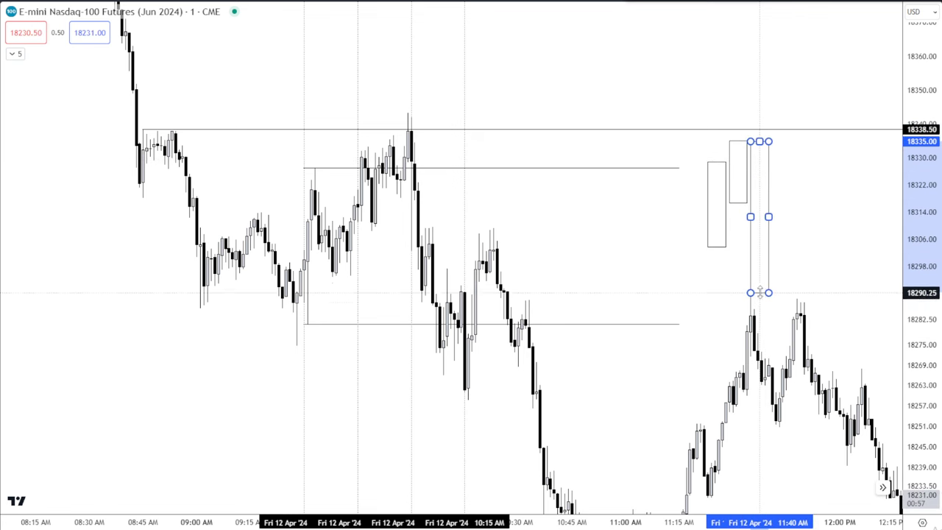
{"action": "left_click", "coordinate": [794, 249]}
Step: Draw a short vertical wick above the middle rectangle, from 18335.25 up to about 18340
{"action": "left_click_drag", "start_coordinate": [605, 213], "coordinate": [576, 198]}
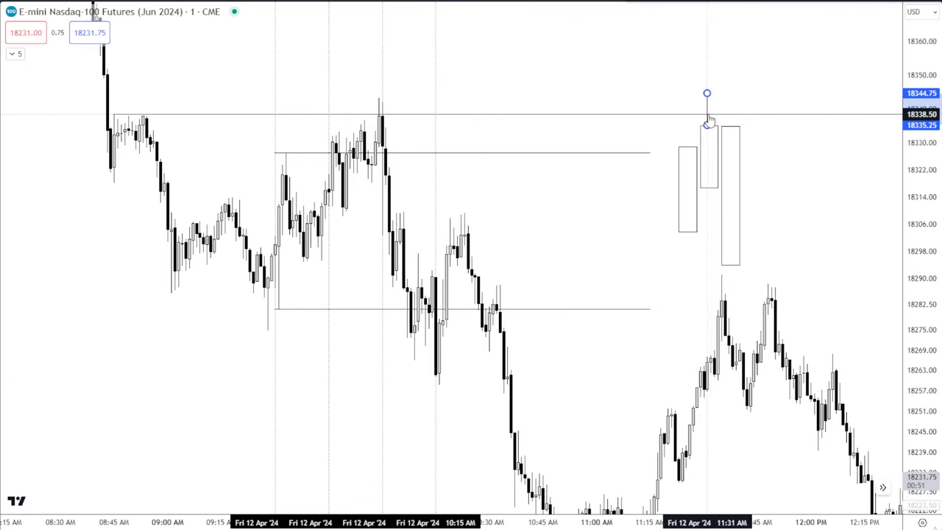
{"action": "left_click", "coordinate": [774, 147]}
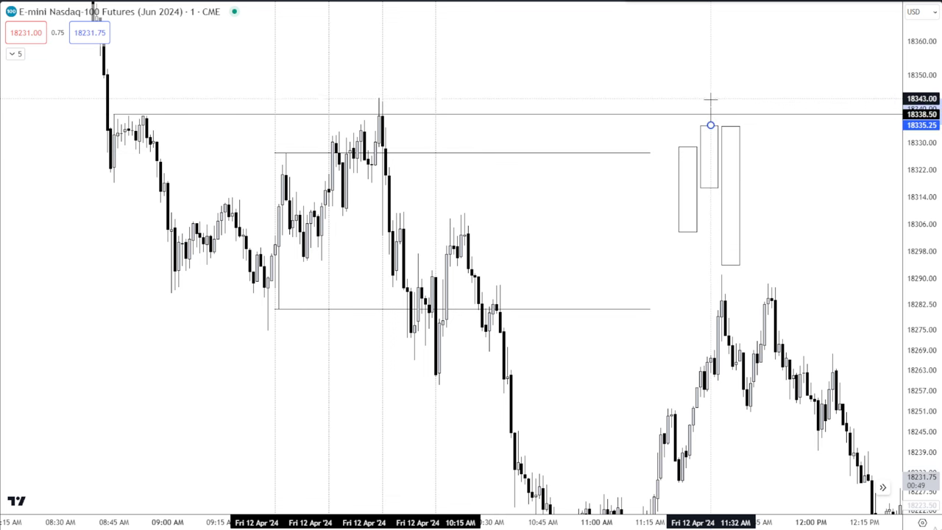
{"action": "left_click_drag", "start_coordinate": [712, 106], "coordinate": [711, 108]}
{"action": "left_click", "coordinate": [769, 103]}
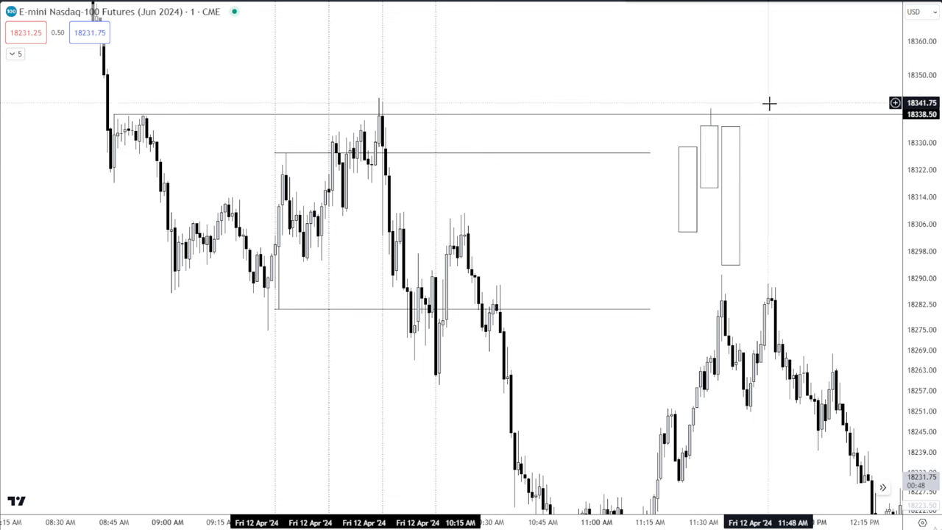
Step: Draw a flat rectangle over the wick's price range, from 18335.25 to about 18340.25, extending to 12:03 PM
{"action": "left_click", "coordinate": [710, 125]}
{"action": "left_click", "coordinate": [822, 99]}
{"action": "left_click_drag", "start_coordinate": [710, 99], "coordinate": [713, 107]}
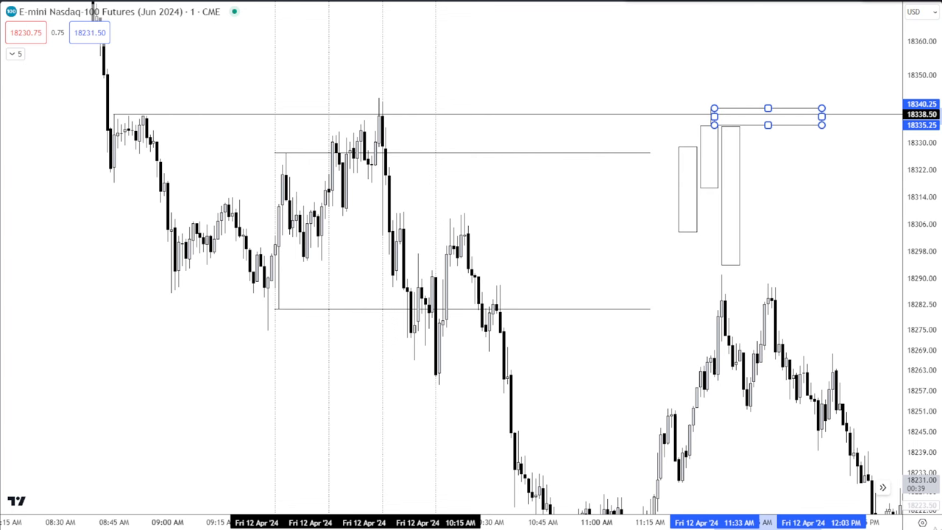
Step: Set the text colour of the rectangle beside the wick to red
{"action": "double_click", "coordinate": [751, 125]}
{"action": "left_click", "coordinate": [520, 238]}
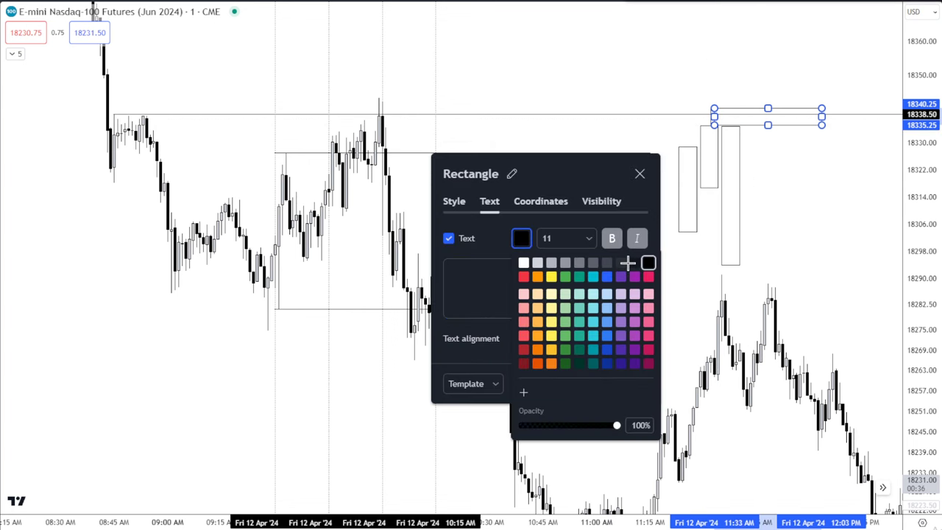
{"action": "left_click", "coordinate": [520, 277]}
{"action": "left_click", "coordinate": [563, 236]}
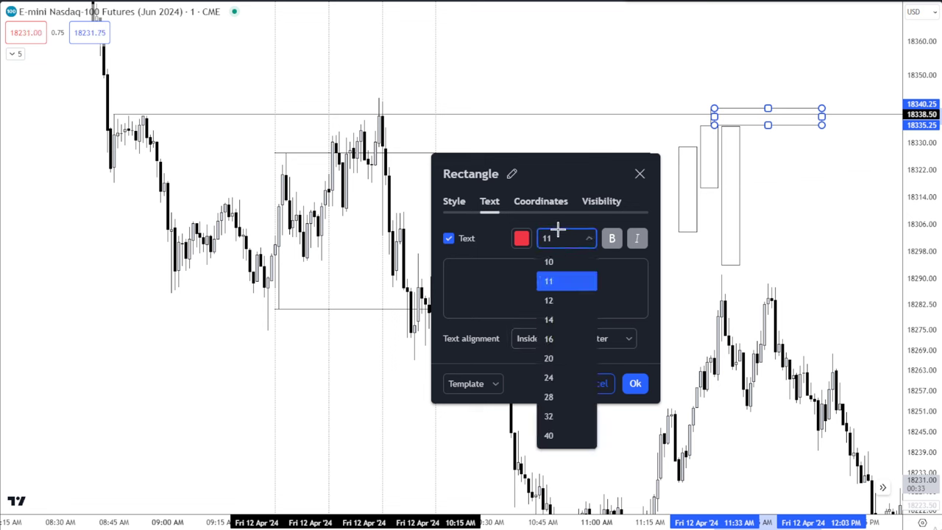
{"action": "left_click", "coordinate": [521, 238]}
{"action": "left_click", "coordinate": [456, 203]}
Step: Give the rectangle beside the wick a translucent red background and a fully transparent border
{"action": "left_click", "coordinate": [526, 236]}
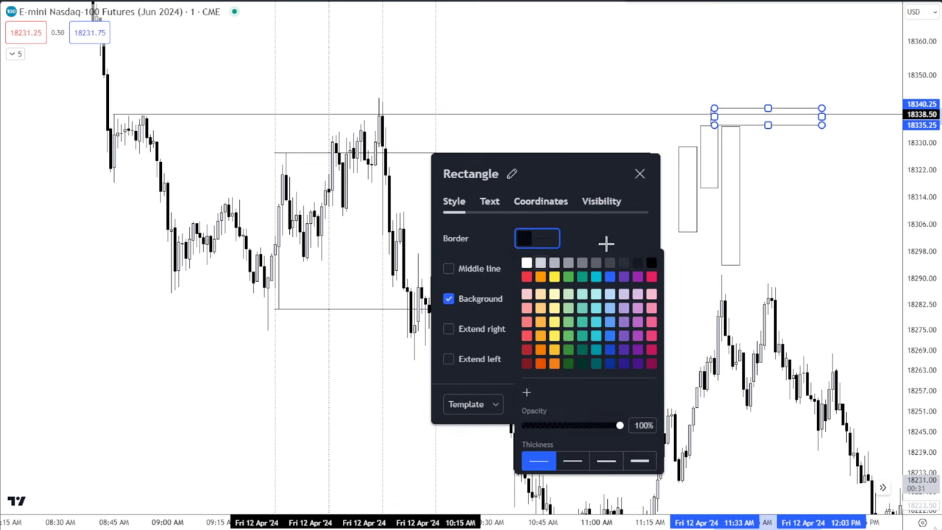
{"action": "left_click", "coordinate": [652, 262]}
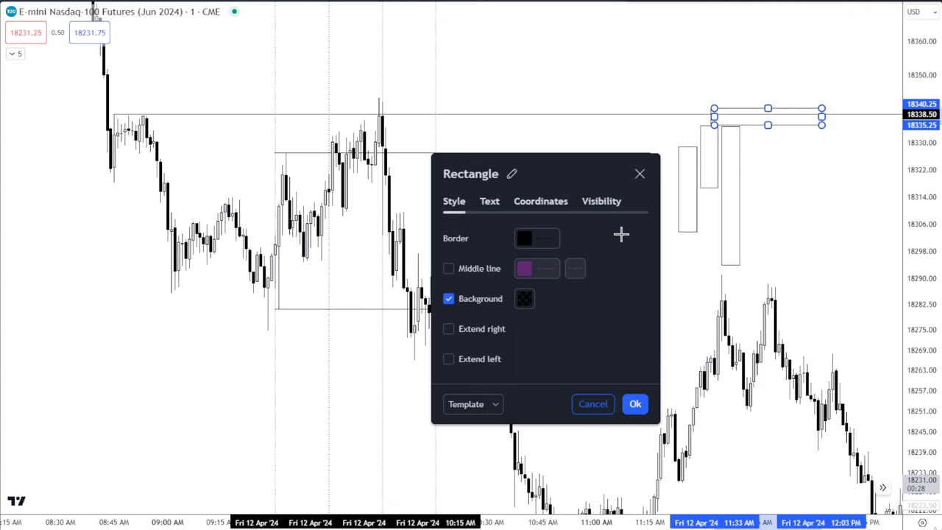
{"action": "left_click", "coordinate": [524, 298]}
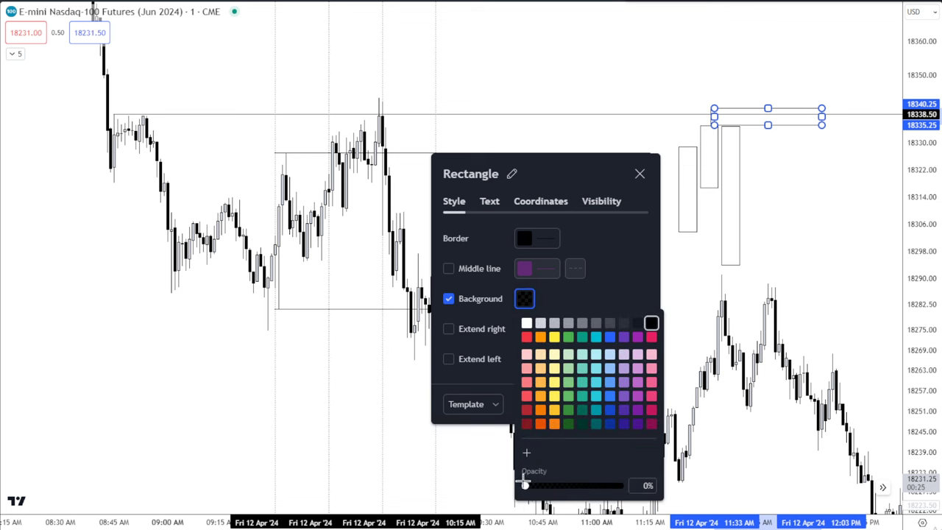
{"action": "left_click_drag", "start_coordinate": [523, 484], "coordinate": [410, 475]}
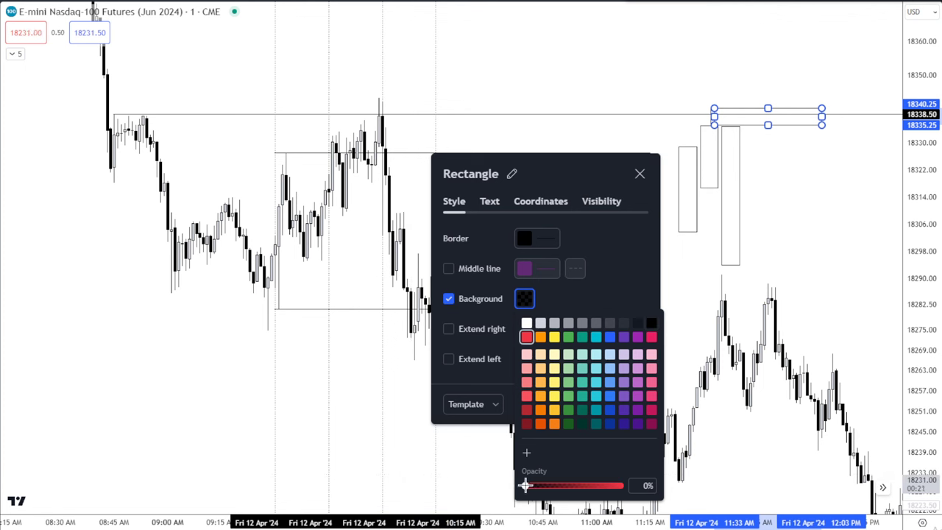
{"action": "left_click", "coordinate": [524, 238]}
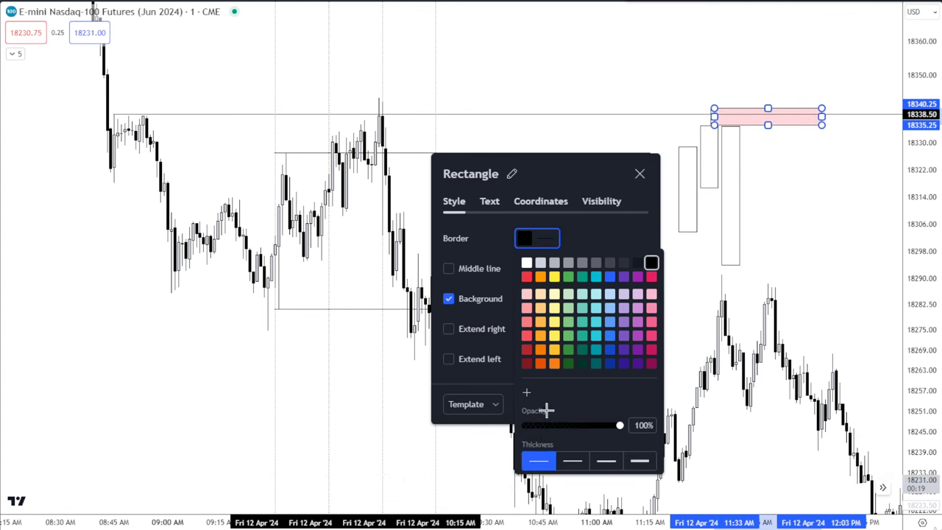
{"action": "left_click", "coordinate": [608, 221]}
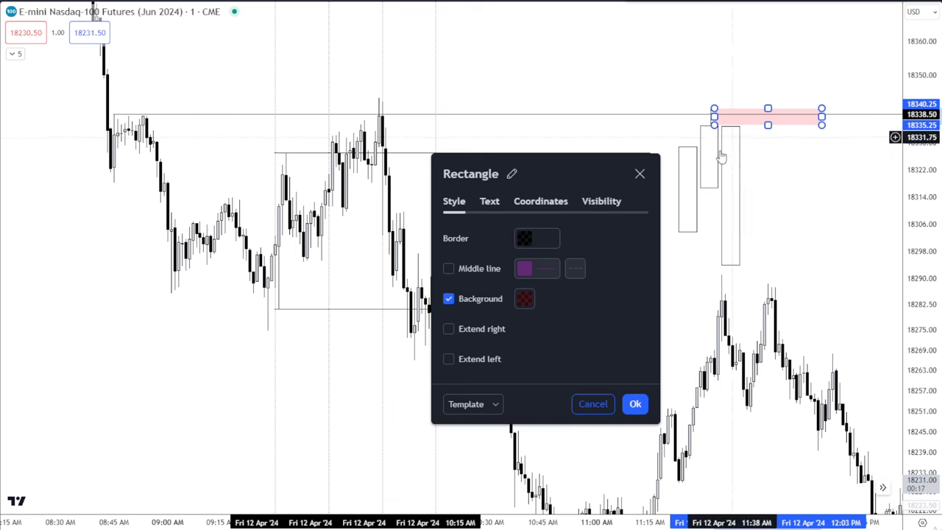
{"action": "left_click", "coordinate": [635, 403]}
Step: Extend the red rectangle's left edge over the middle candle's wick
{"action": "left_click", "coordinate": [699, 51]}
{"action": "left_click", "coordinate": [714, 116]}
{"action": "left_click_drag", "start_coordinate": [714, 116], "coordinate": [706, 117]}
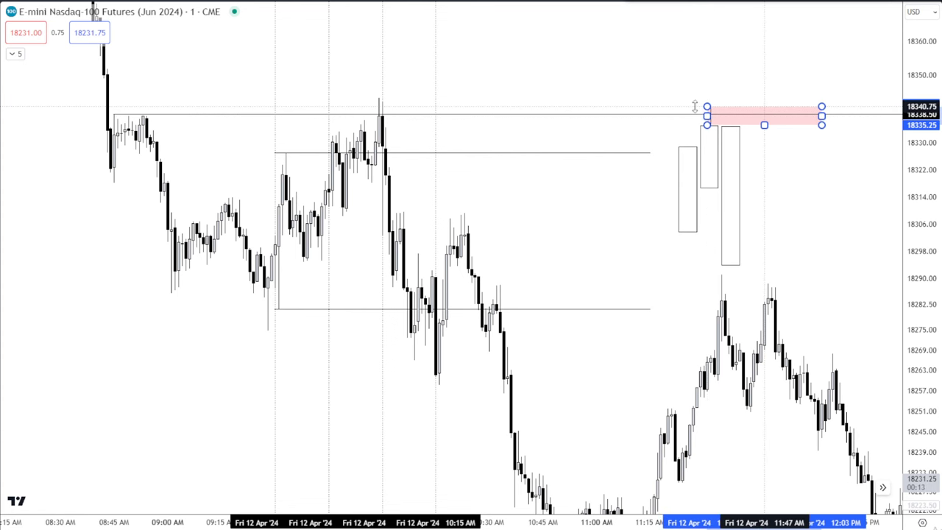
Step: Fit the red rectangle's upper-left corner to the tip of the middle candle's wick
{"action": "left_click_drag", "start_coordinate": [691, 107], "coordinate": [701, 108]}
{"action": "left_click", "coordinate": [768, 87]}
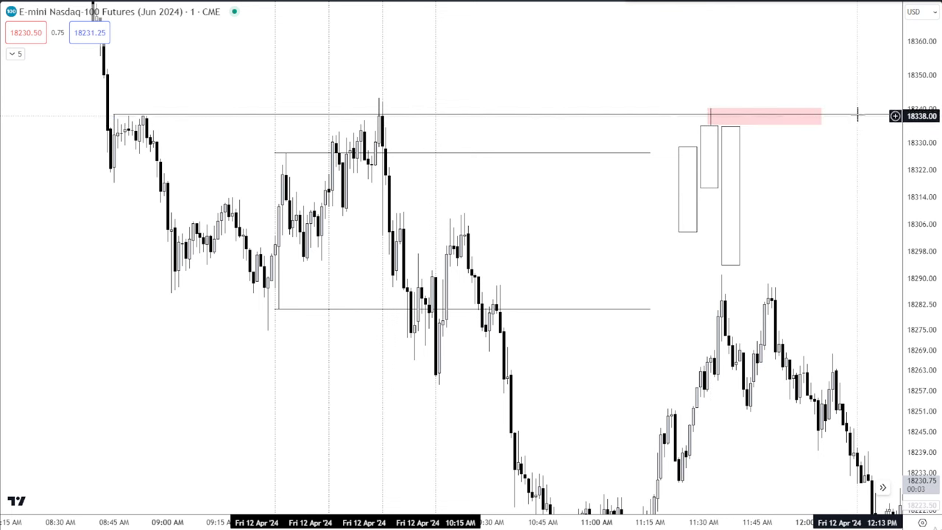
Step: Label the horizontal ray at 18338.50 "Key Level"
{"action": "double_click", "coordinate": [830, 118]}
{"action": "left_click", "coordinate": [487, 234]}
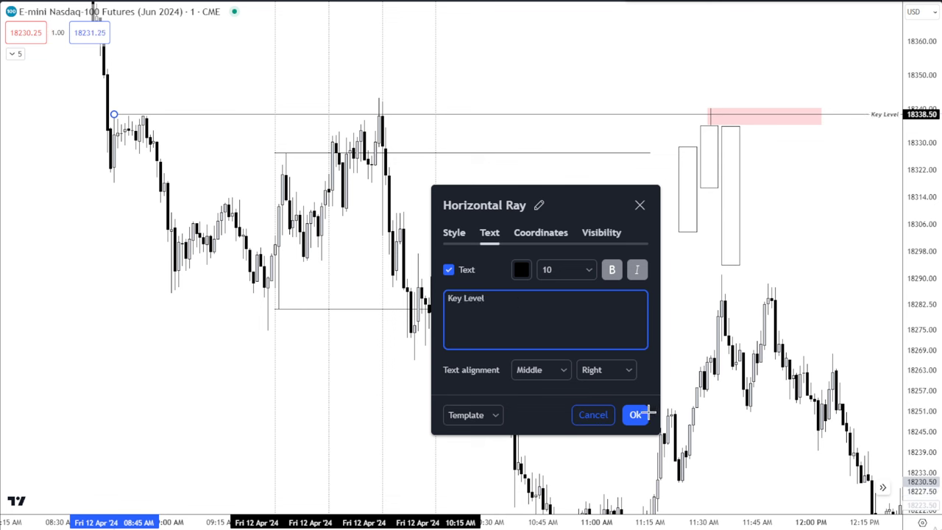
{"action": "left_click", "coordinate": [631, 415]}
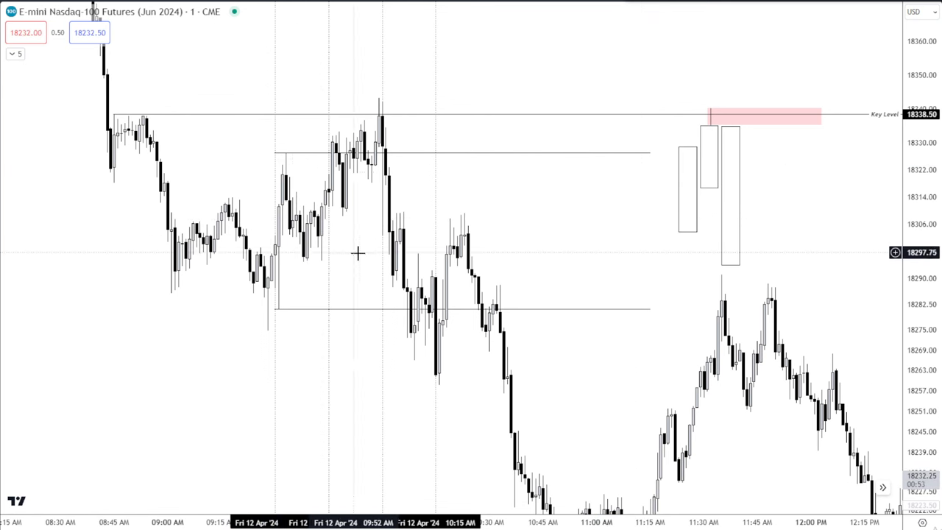
Step: Label the 9:45 AM vertical line "Manipulation Time"
{"action": "left_click_drag", "start_coordinate": [377, 255], "coordinate": [468, 269]}
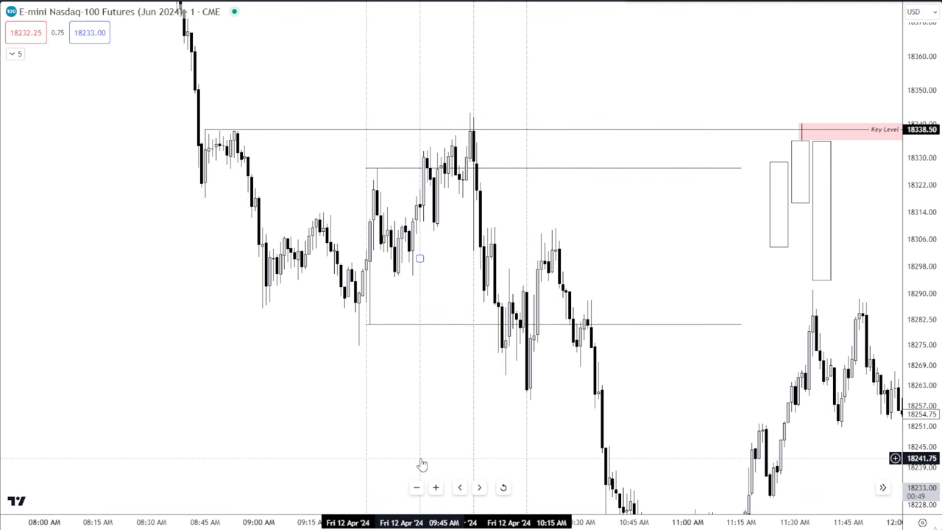
{"action": "double_click", "coordinate": [422, 67]}
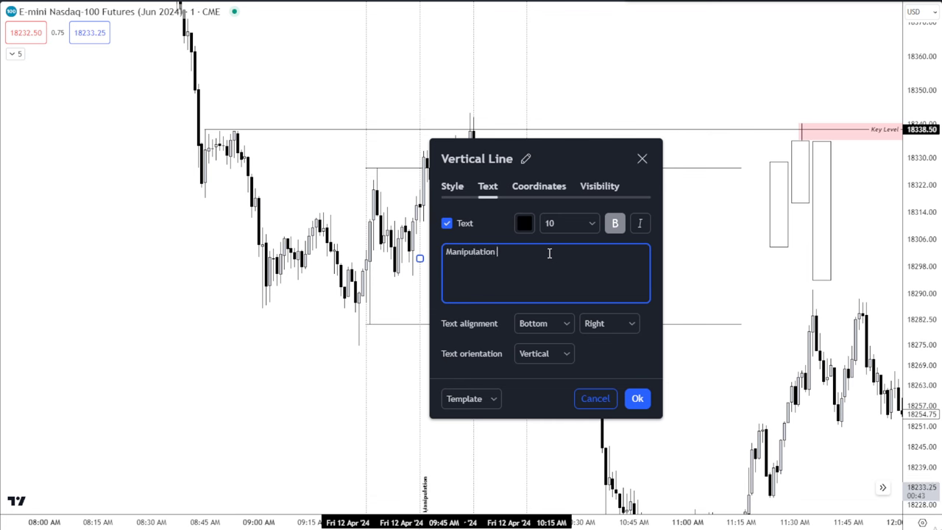
{"action": "left_click", "coordinate": [638, 398]}
Step: Examine the 12 April price action around the 9:45 AM line against the key level and the range lines
{"action": "left_click_drag", "start_coordinate": [468, 362], "coordinate": [490, 345]}
{"action": "scroll", "coordinate": [490, 345], "scroll_direction": "up", "scroll_amount": 4}
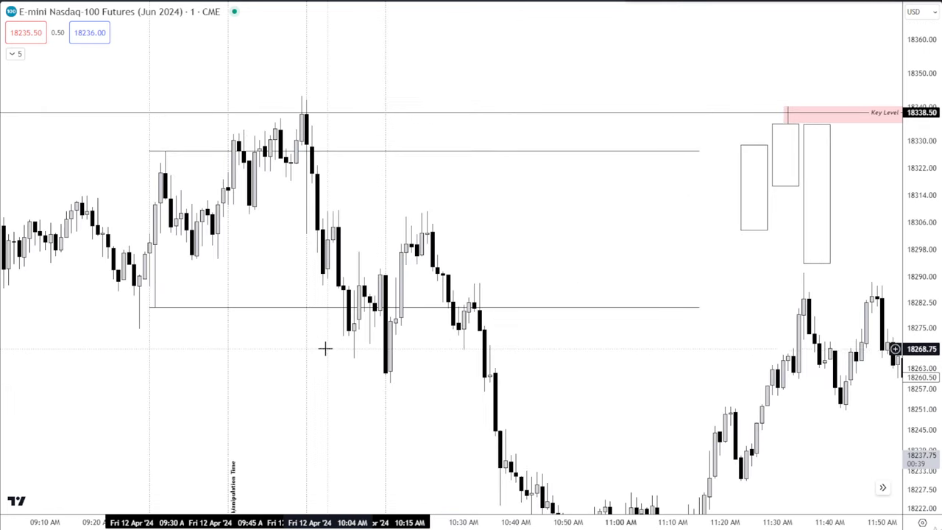
{"action": "left_click_drag", "start_coordinate": [280, 372], "coordinate": [594, 382]}
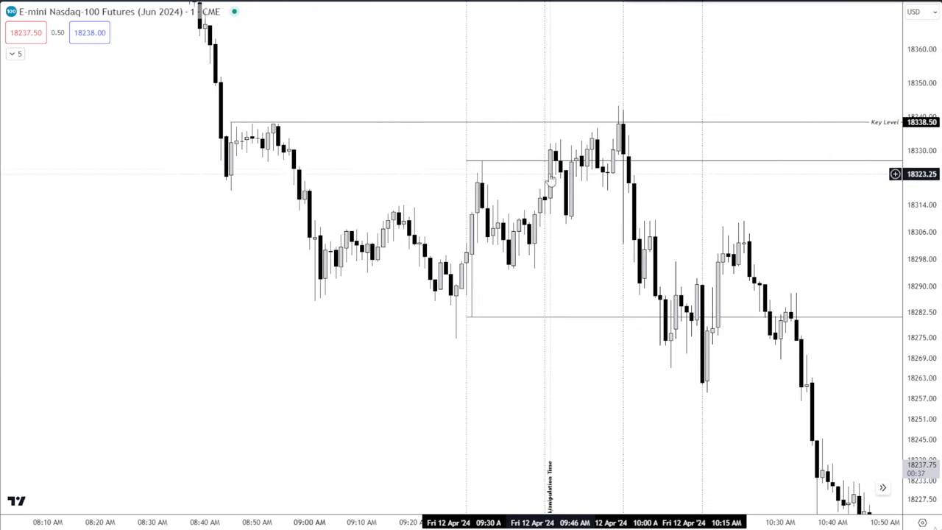
{"action": "scroll", "coordinate": [446, 225], "scroll_direction": "down", "scroll_amount": 1}
{"action": "left_click_drag", "start_coordinate": [831, 230], "coordinate": [658, 255]}
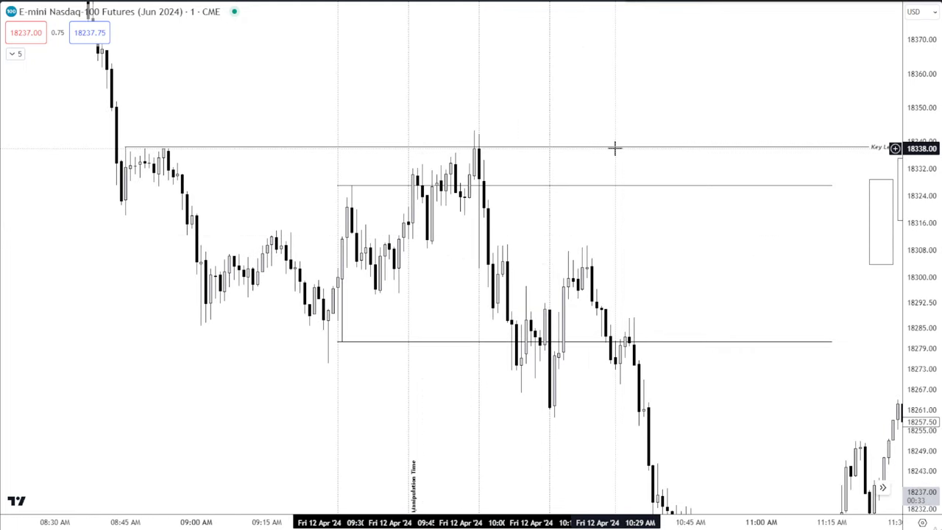
{"action": "scroll", "coordinate": [615, 148], "scroll_direction": "down", "scroll_amount": 5}
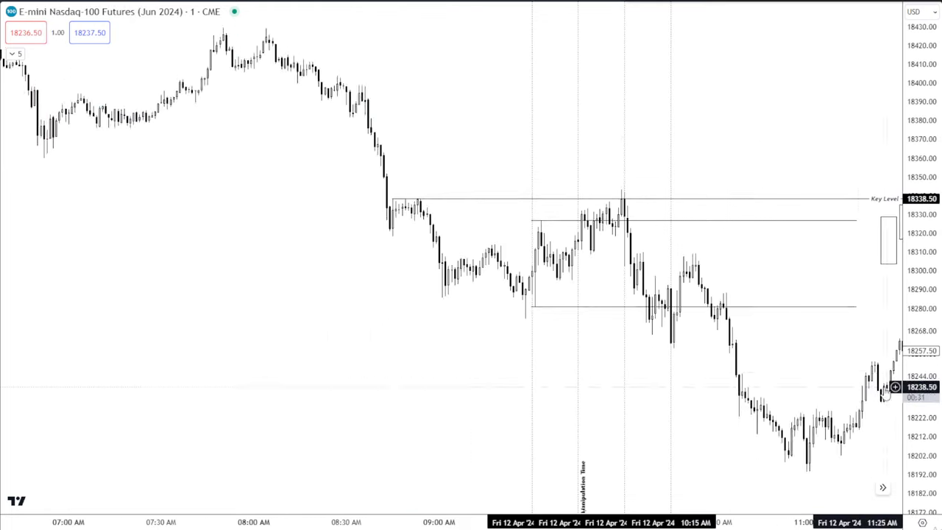
{"action": "left_click_drag", "start_coordinate": [630, 293], "coordinate": [522, 302]}
{"action": "scroll", "coordinate": [517, 299], "scroll_direction": "up", "scroll_amount": 2}
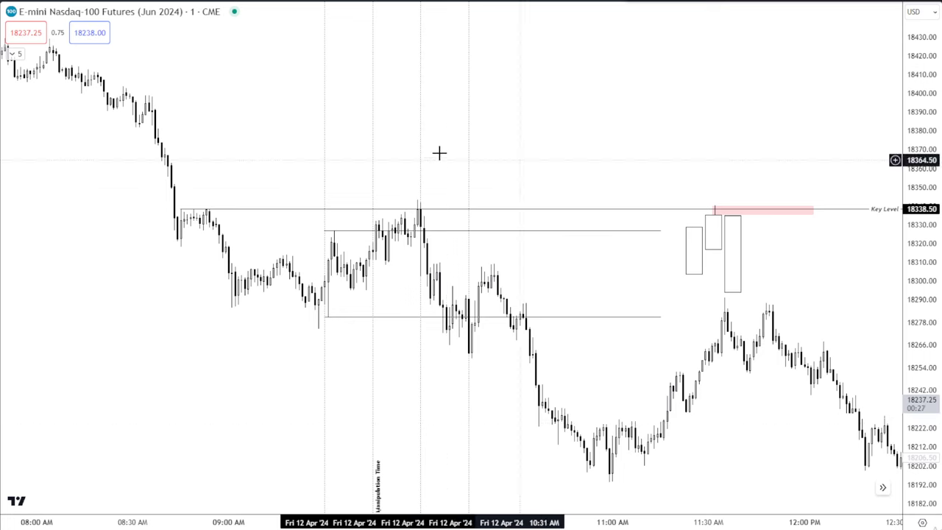
Step: Start bar replay from the 9:45 AM Manipulation Time line
{"action": "scroll", "coordinate": [473, 177], "scroll_direction": "down", "scroll_amount": 3}
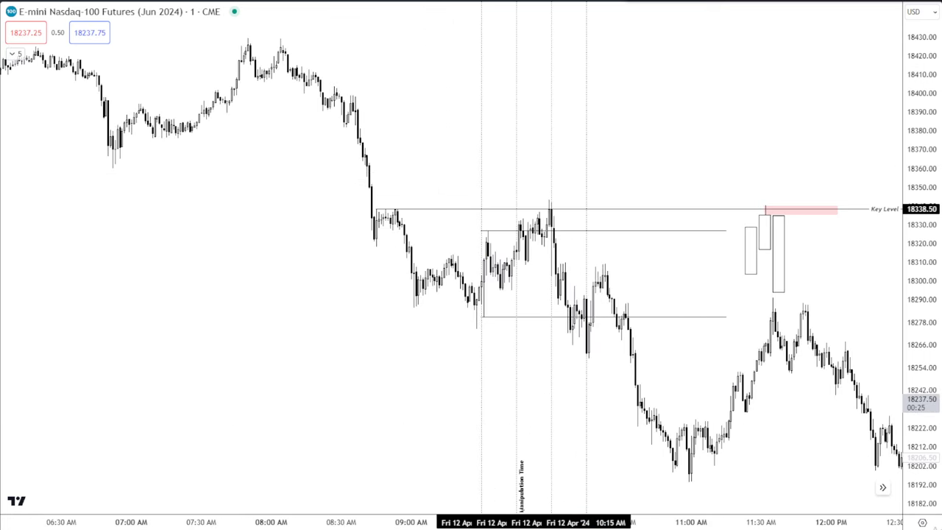
{"action": "left_click", "coordinate": [518, 63]}
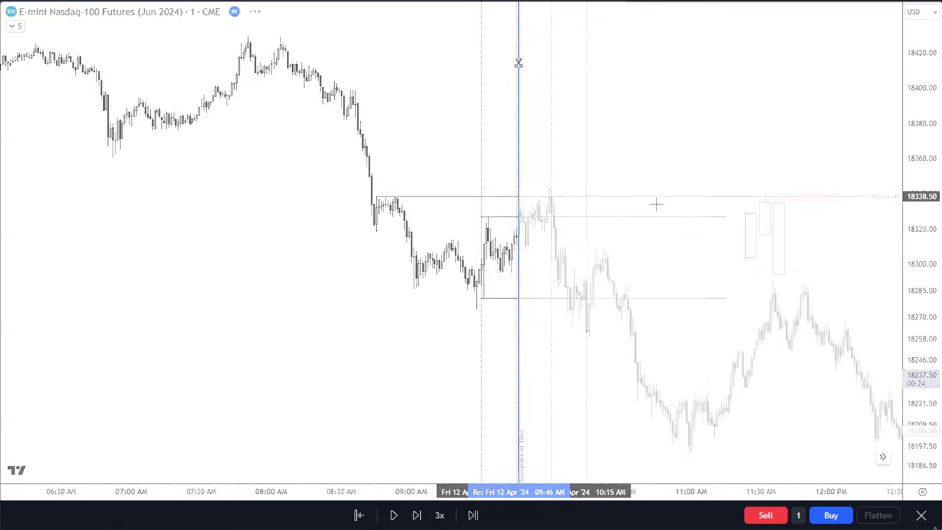
{"action": "left_click", "coordinate": [518, 63]}
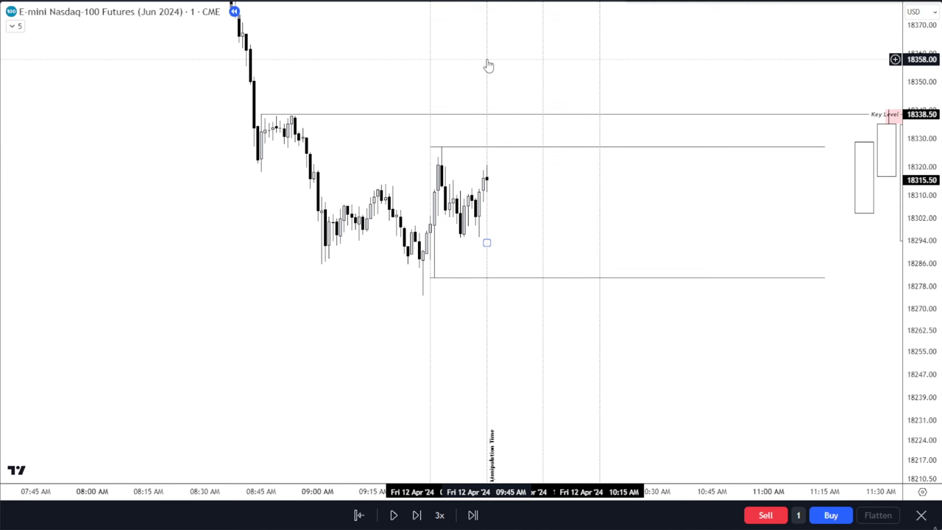
Step: Draw a horizontal trend line at 18316.50 from 9:45 AM to about 10:04 AM and label it "Opening price"
{"action": "scroll", "coordinate": [507, 198], "scroll_direction": "up", "scroll_amount": 3}
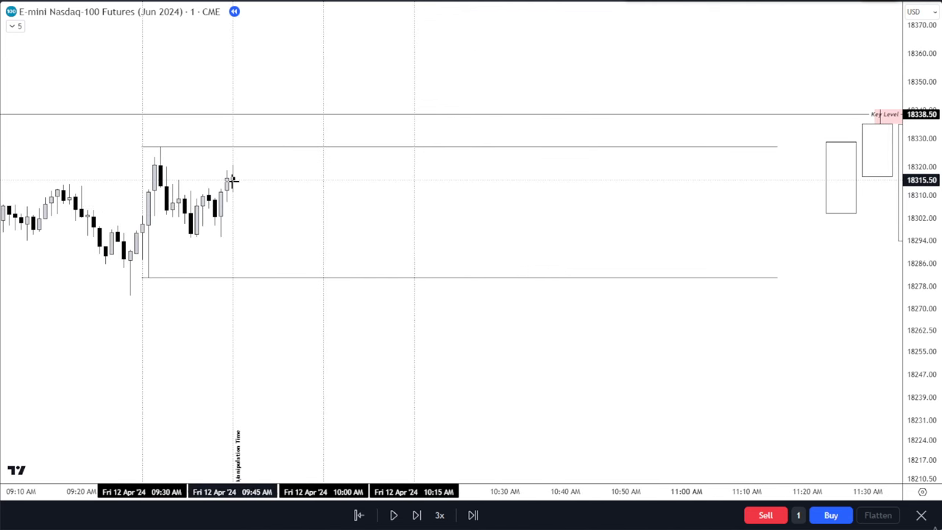
{"action": "left_click", "coordinate": [233, 177]}
{"action": "double_click", "coordinate": [342, 182]}
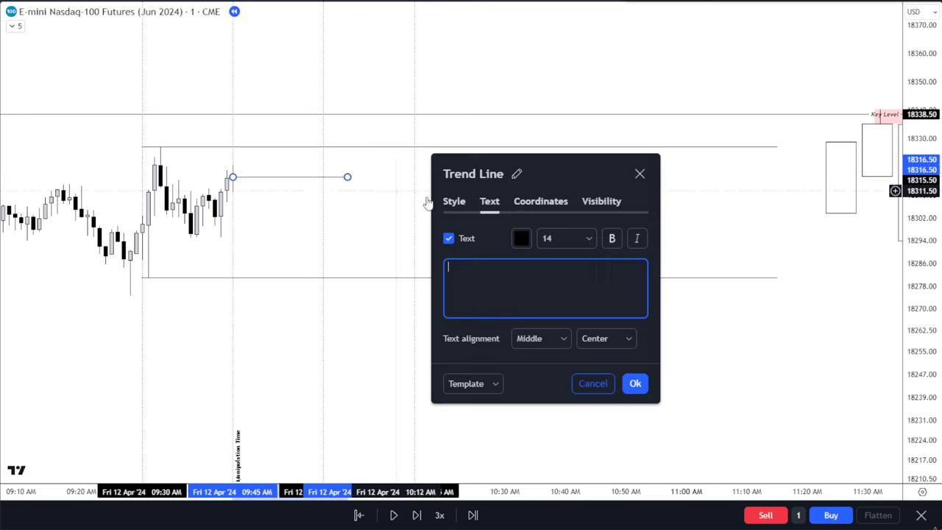
{"action": "type", "text": "0"}
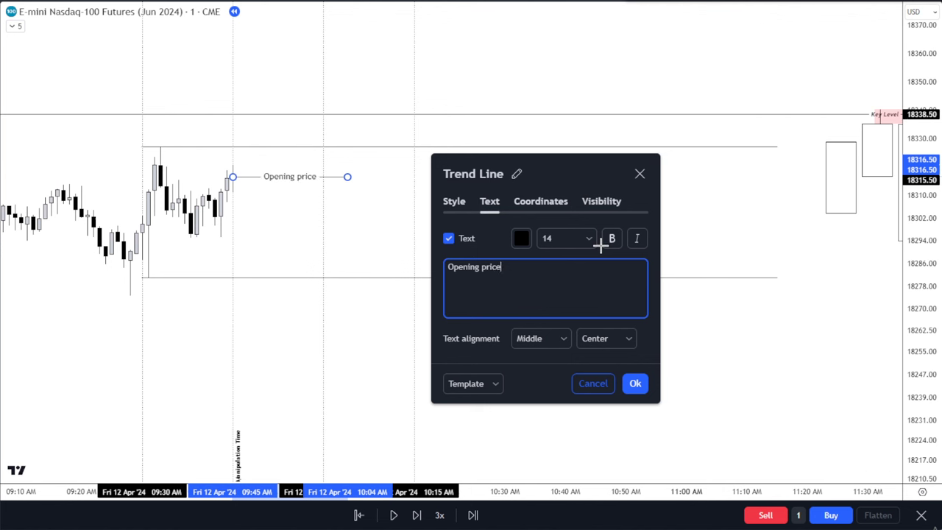
Step: Set the Opening price label to font size 11 with middle, right text alignment
{"action": "left_click", "coordinate": [559, 338]}
{"action": "left_click", "coordinate": [555, 362]}
{"action": "left_click", "coordinate": [606, 338]}
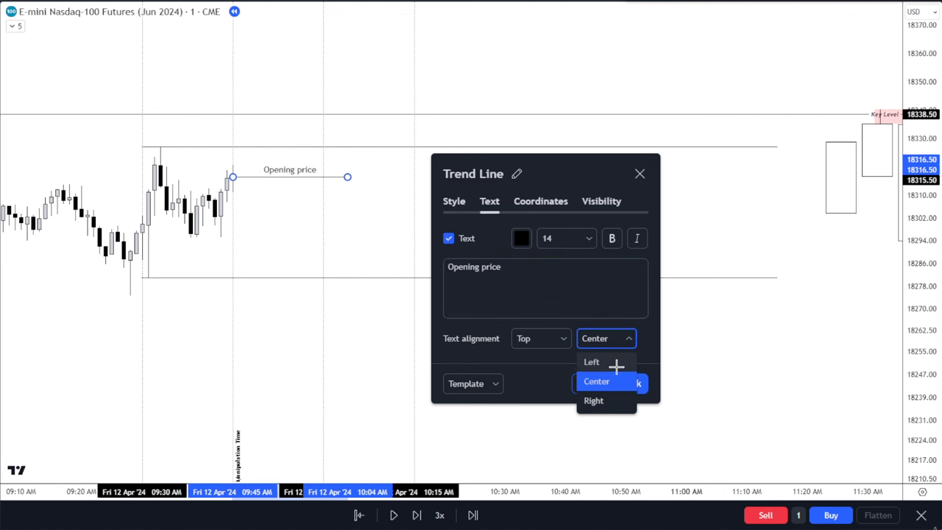
{"action": "left_click", "coordinate": [593, 400]}
{"action": "left_click", "coordinate": [566, 238]}
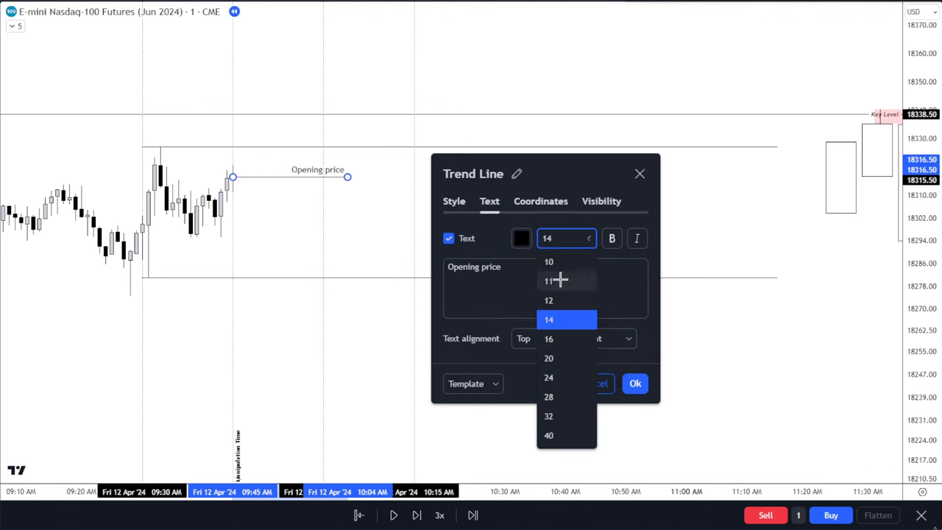
{"action": "left_click", "coordinate": [557, 281]}
{"action": "left_click", "coordinate": [556, 338]}
{"action": "left_click", "coordinate": [551, 381]}
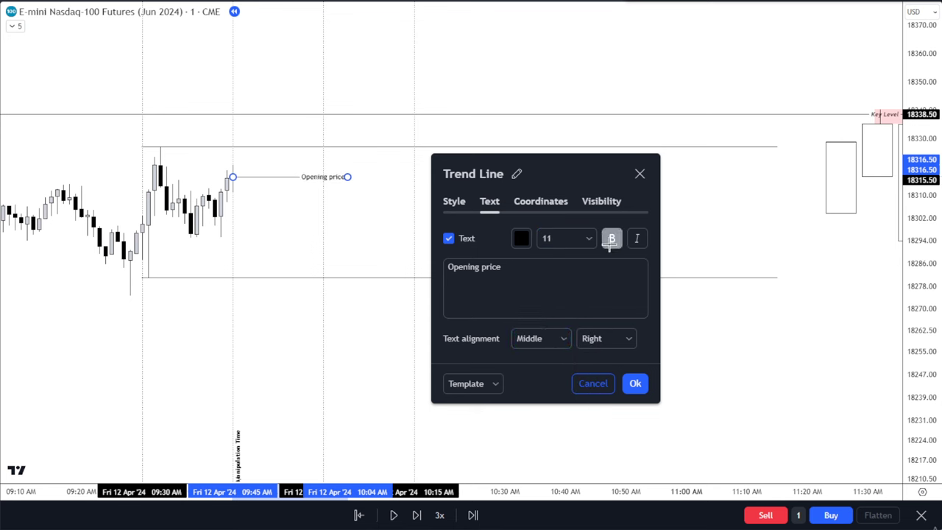
{"action": "left_click", "coordinate": [635, 383]}
Step: Paste the 1H candle schematic image over the chart at an enlarged size for reference, and delete it after viewing
{"action": "left_click_drag", "start_coordinate": [348, 177], "coordinate": [393, 177]}
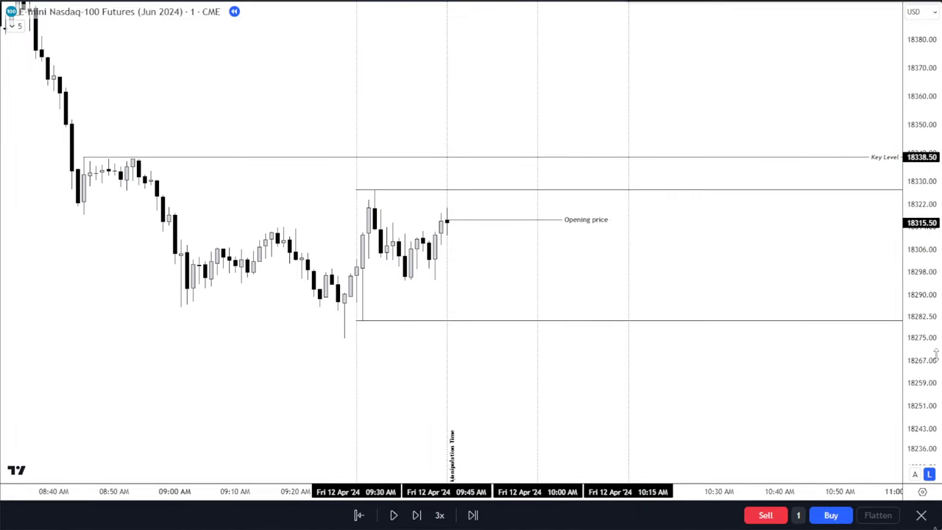
{"action": "left_click_drag", "start_coordinate": [917, 373], "coordinate": [912, 313]}
{"action": "mouse_move", "coordinate": [751, 449]}
{"action": "left_mouse_down"}
{"action": "mouse_move", "coordinate": [744, 430]}
{"action": "mouse_move", "coordinate": [741, 437]}
{"action": "left_mouse_up"}
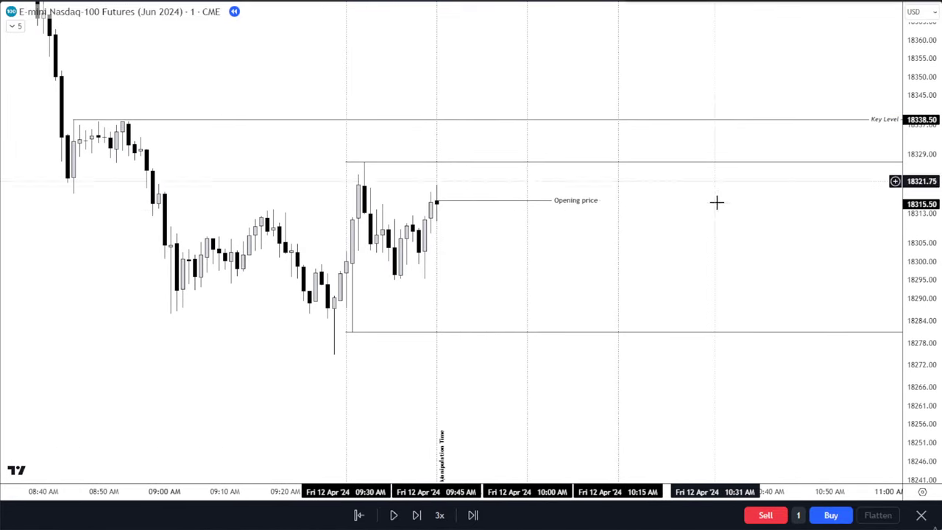
{"action": "key", "text": "super+v"}
{"action": "left_click", "coordinate": [618, 358]}
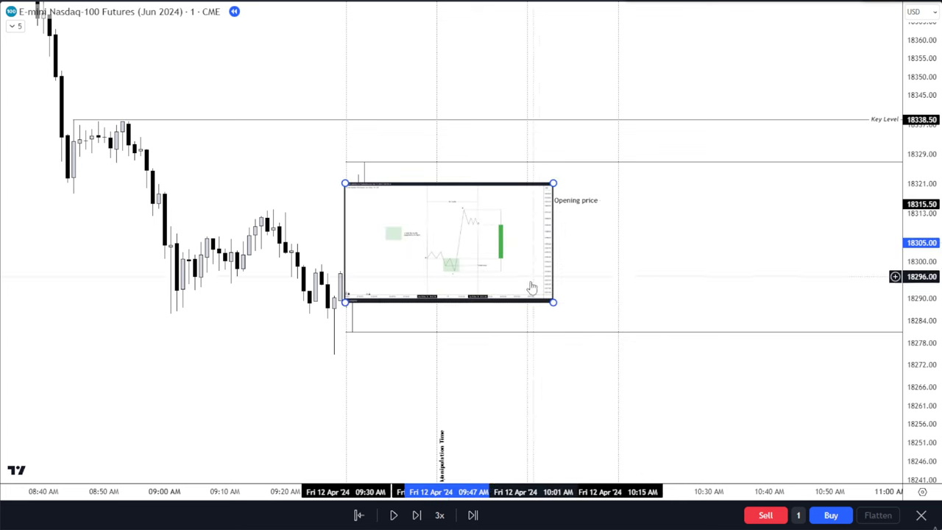
{"action": "left_click_drag", "start_coordinate": [551, 301], "coordinate": [817, 453]}
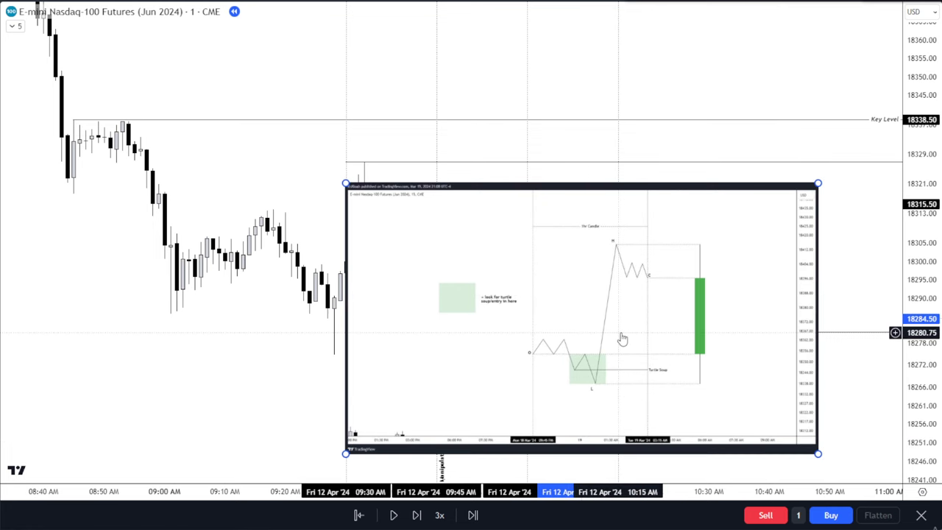
{"action": "key", "text": "Delete"}
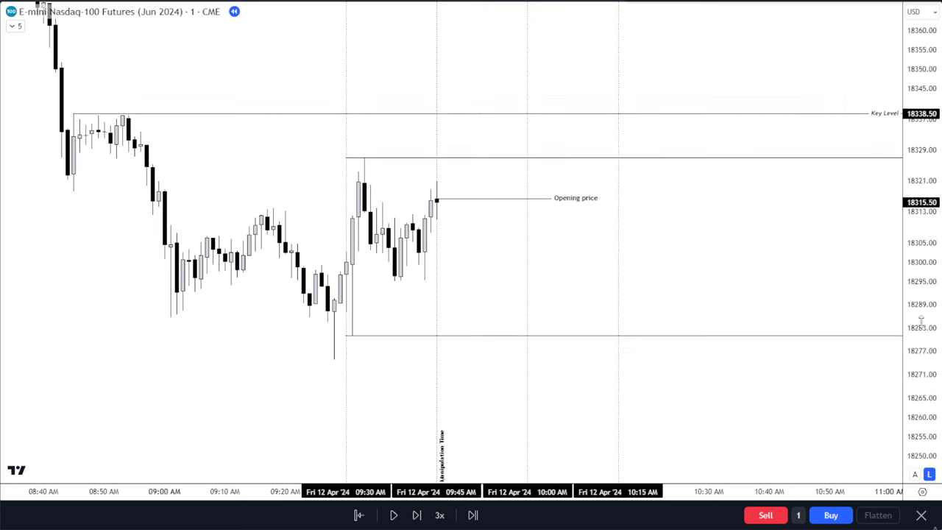
Step: Play the replay forward to the 9:46 AM bar, pause it, and inspect that bar against the opening price line
{"action": "left_click", "coordinate": [396, 515]}
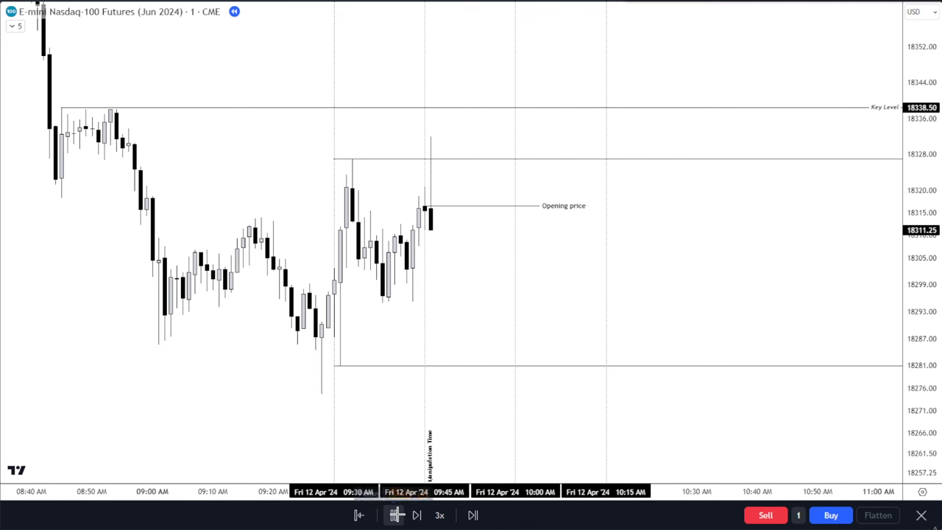
{"action": "left_click", "coordinate": [396, 514]}
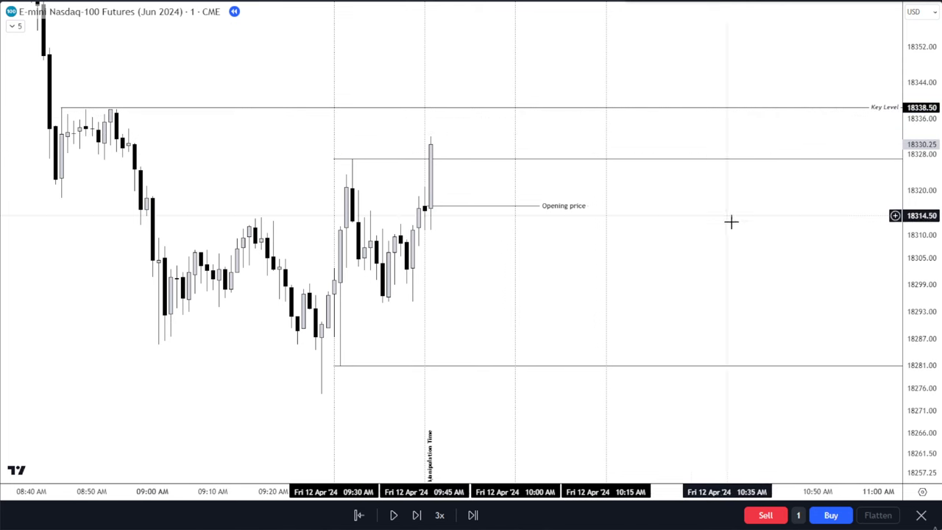
{"action": "left_click_drag", "start_coordinate": [731, 221], "coordinate": [760, 256]}
{"action": "scroll", "coordinate": [462, 218], "scroll_direction": "up", "scroll_amount": 2}
{"action": "left_click_drag", "start_coordinate": [467, 283], "coordinate": [583, 256]}
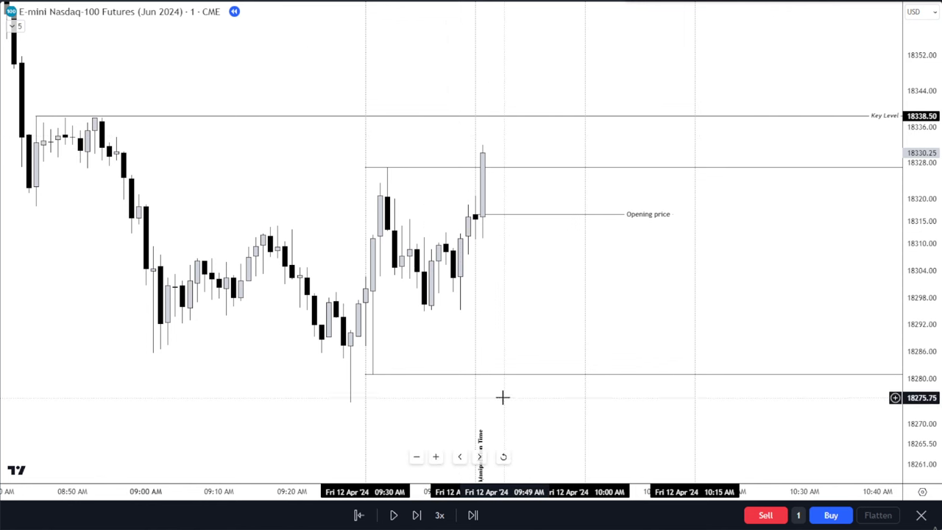
{"action": "left_click_drag", "start_coordinate": [512, 331], "coordinate": [485, 333]}
{"action": "scroll", "coordinate": [485, 331], "scroll_direction": "down", "scroll_amount": 1}
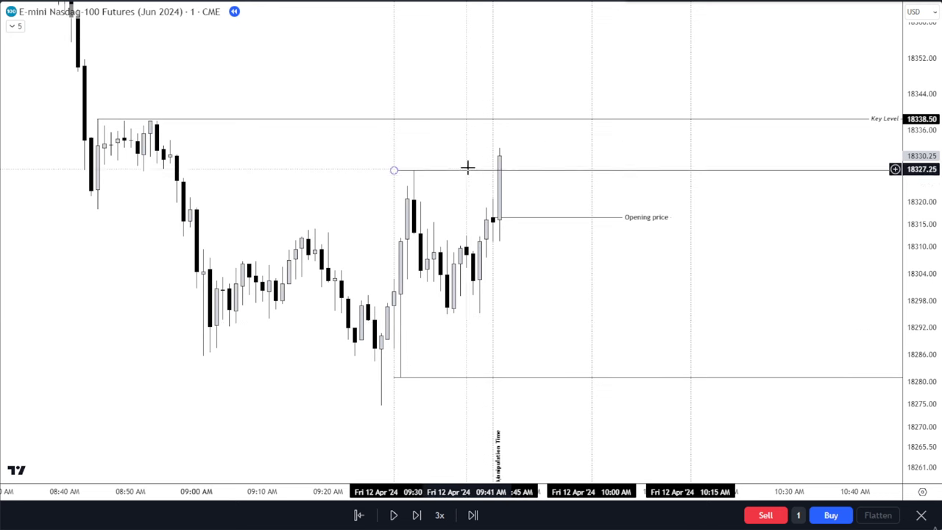
{"action": "scroll", "coordinate": [478, 242], "scroll_direction": "down", "scroll_amount": 1}
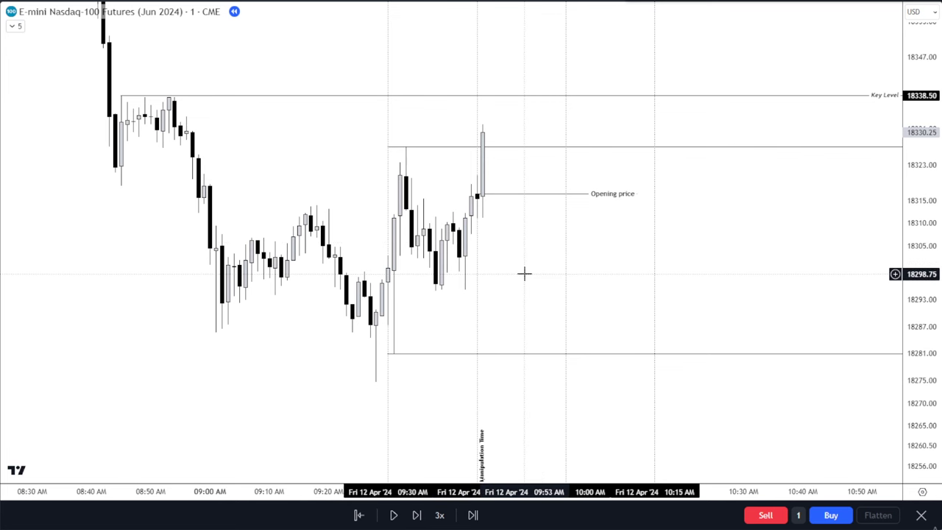
Step: Continue the replay in short runs up to the 9:55 AM bar, pausing to study price near the key level
{"action": "left_click", "coordinate": [389, 515]}
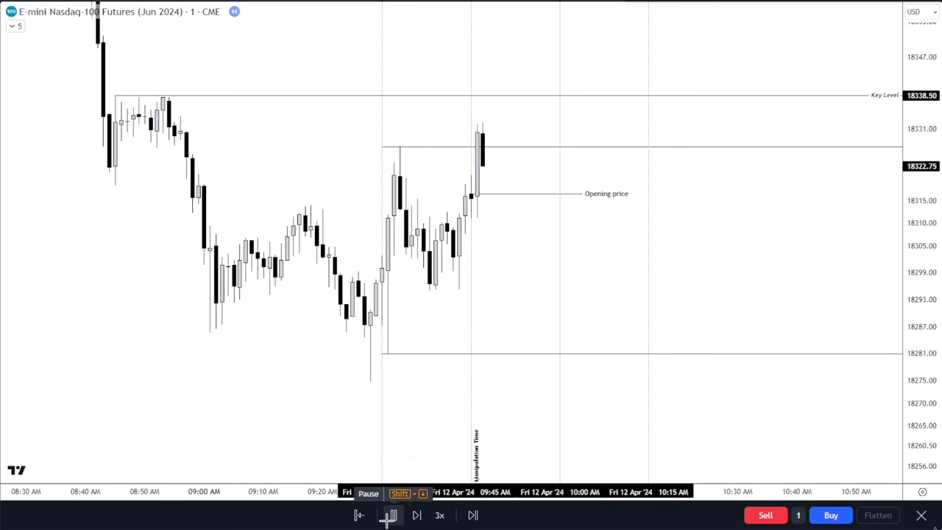
{"action": "left_click", "coordinate": [389, 515]}
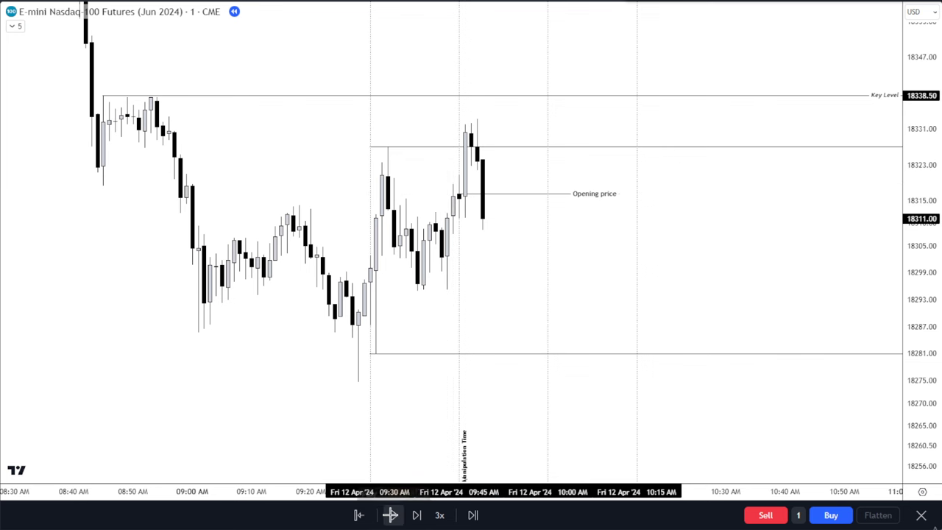
{"action": "left_click", "coordinate": [390, 515]}
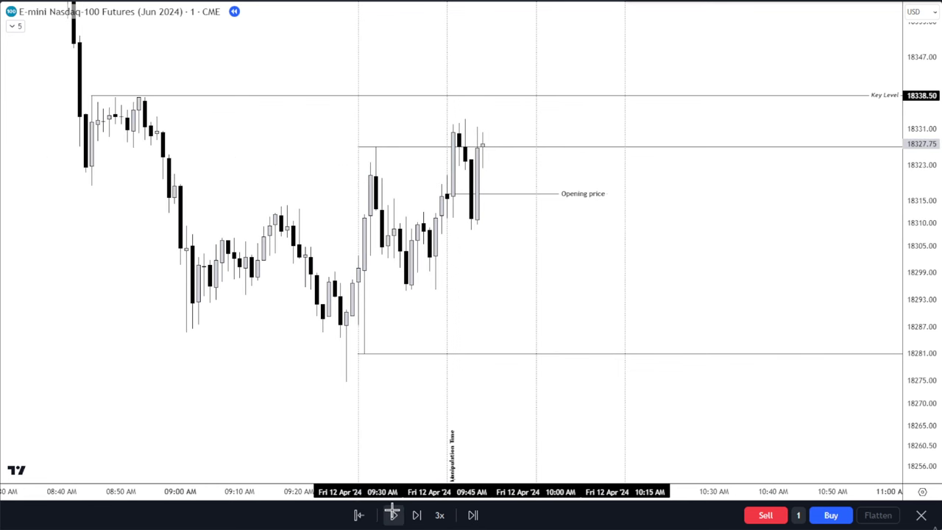
{"action": "left_click", "coordinate": [393, 515]}
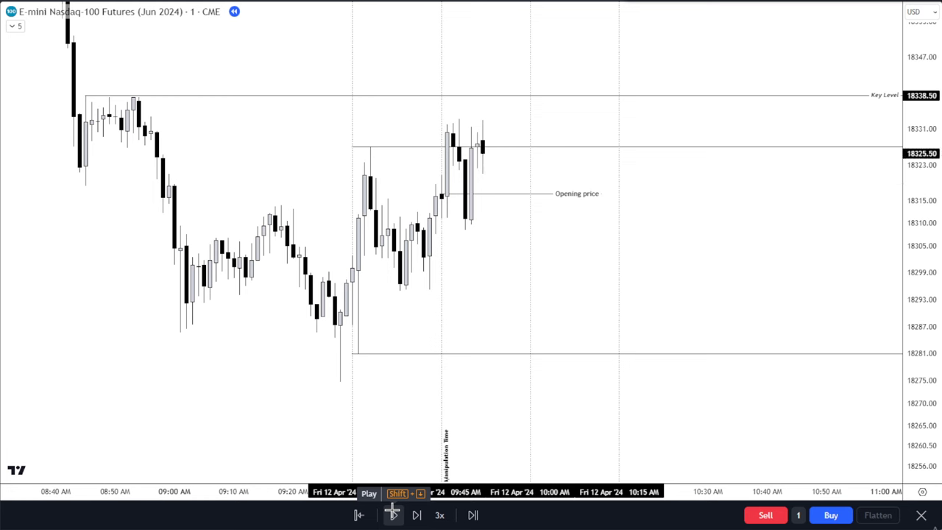
{"action": "left_click", "coordinate": [392, 516]}
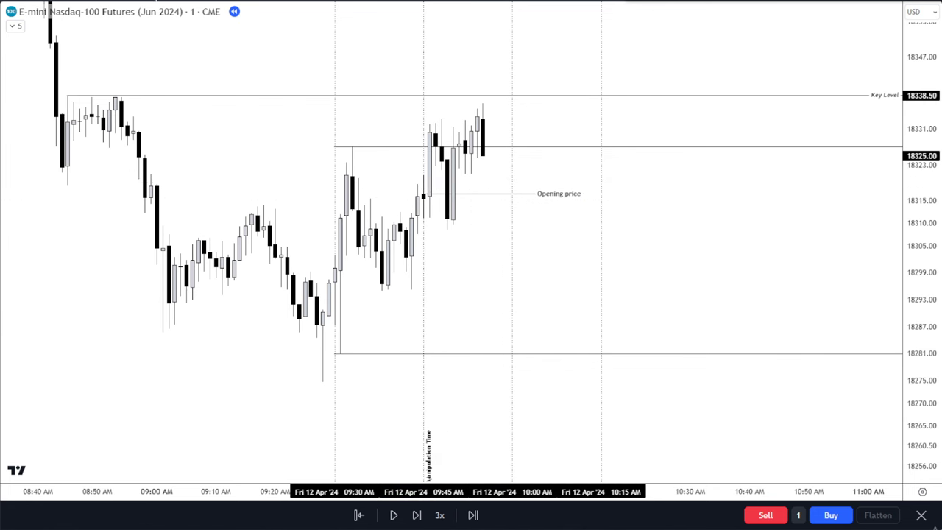
{"action": "left_click_drag", "start_coordinate": [924, 291], "coordinate": [924, 317]}
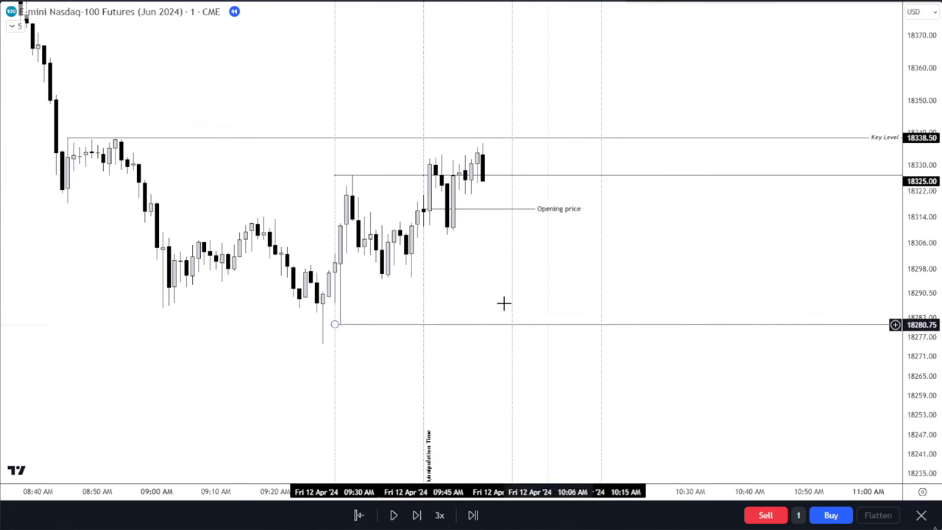
Step: Examine the wider 11–12 April price action, and return to the bars around the key level, range lines and opening price
{"action": "scroll", "coordinate": [412, 305], "scroll_direction": "down", "scroll_amount": 2}
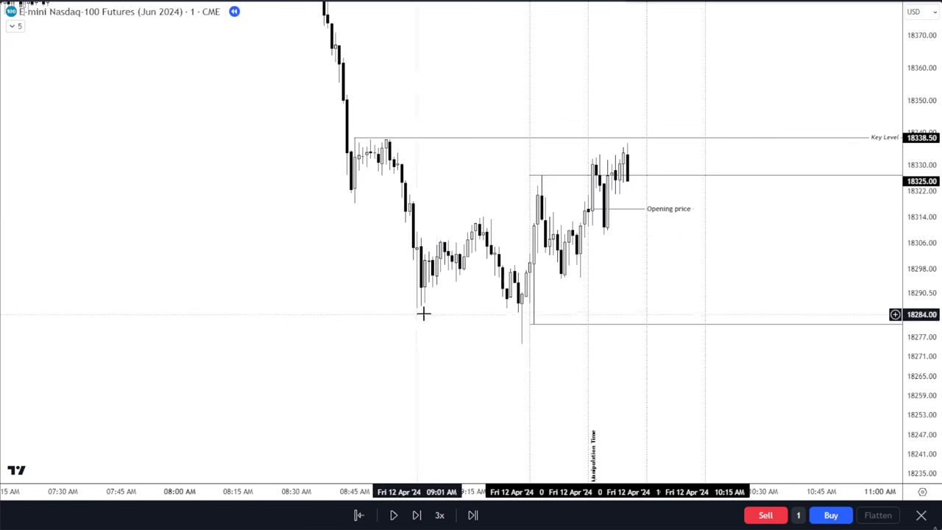
{"action": "scroll", "coordinate": [663, 224], "scroll_direction": "down", "scroll_amount": 3}
{"action": "mouse_move", "coordinate": [833, 250]}
{"action": "left_mouse_down"}
{"action": "mouse_move", "coordinate": [733, 253]}
{"action": "mouse_move", "coordinate": [537, 221]}
{"action": "left_mouse_up"}
{"action": "scroll", "coordinate": [634, 284], "scroll_direction": "down", "scroll_amount": 2}
{"action": "scroll", "coordinate": [635, 284], "scroll_direction": "down", "scroll_amount": 10}
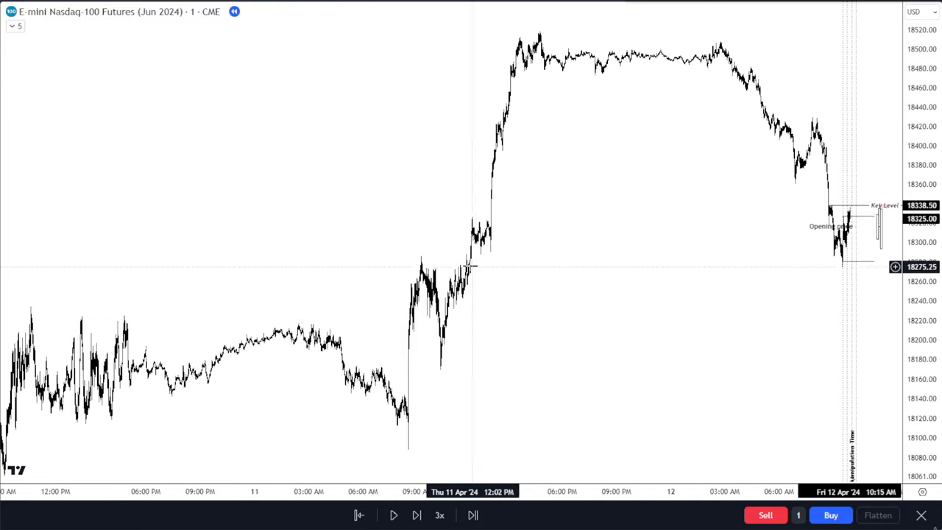
{"action": "scroll", "coordinate": [562, 275], "scroll_direction": "up", "scroll_amount": 3}
{"action": "scroll", "coordinate": [679, 284], "scroll_direction": "up", "scroll_amount": 6}
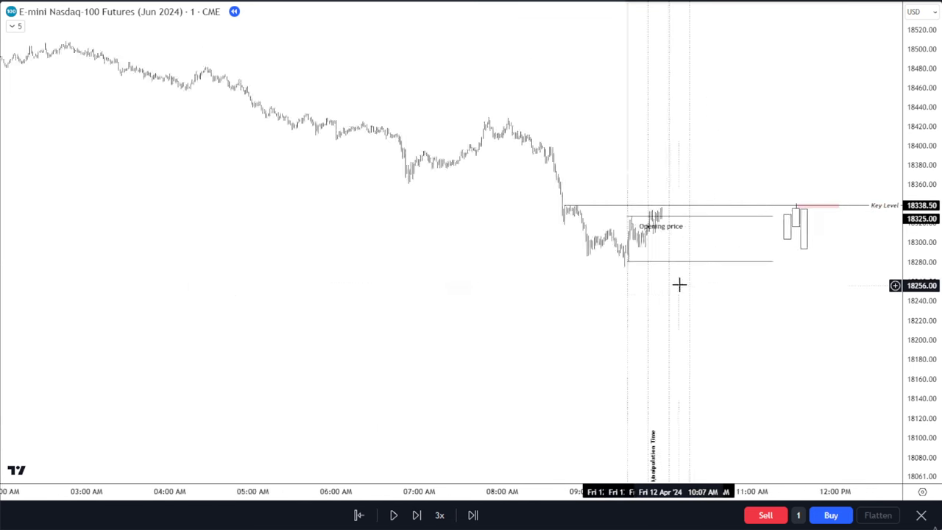
{"action": "left_click_drag", "start_coordinate": [929, 385], "coordinate": [711, 22]}
{"action": "left_click_drag", "start_coordinate": [657, 240], "coordinate": [730, 279]}
{"action": "scroll", "coordinate": [730, 279], "scroll_direction": "up", "scroll_amount": 5}
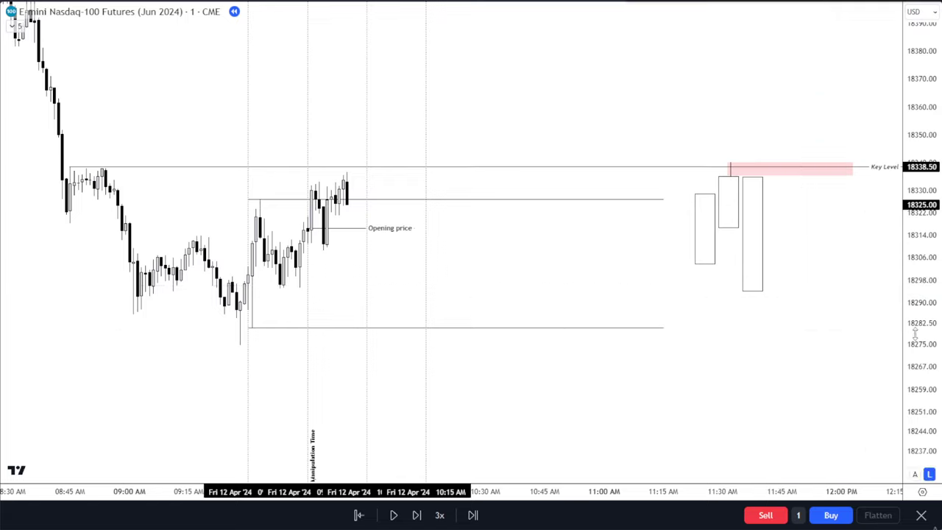
{"action": "left_click_drag", "start_coordinate": [914, 336], "coordinate": [915, 115]}
{"action": "left_click_drag", "start_coordinate": [601, 303], "coordinate": [715, 319]}
{"action": "scroll", "coordinate": [665, 337], "scroll_direction": "up", "scroll_amount": 1}
{"action": "left_click_drag", "start_coordinate": [666, 338], "coordinate": [713, 332]}
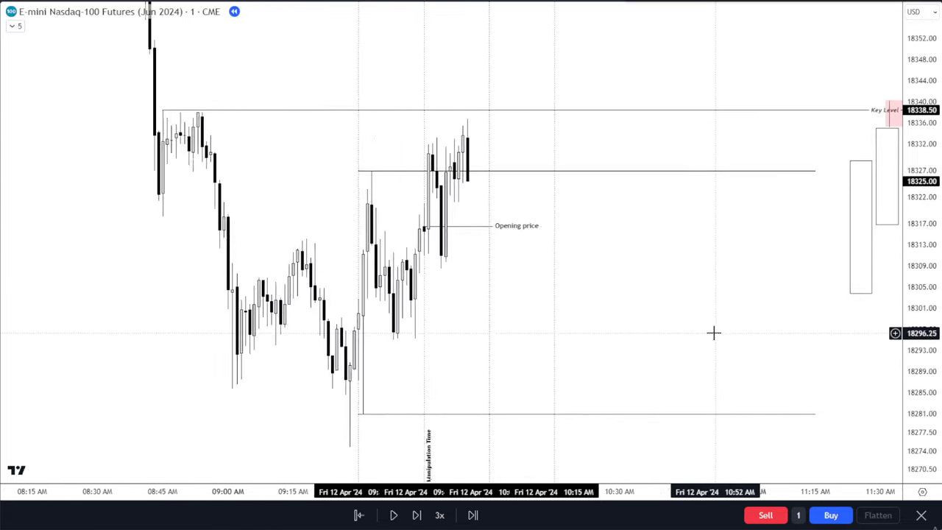
{"action": "scroll", "coordinate": [629, 332], "scroll_direction": "up", "scroll_amount": 2}
{"action": "left_click_drag", "start_coordinate": [629, 331], "coordinate": [842, 289]}
{"action": "scroll", "coordinate": [768, 316], "scroll_direction": "up", "scroll_amount": 2}
{"action": "left_click_drag", "start_coordinate": [928, 268], "coordinate": [928, 289]}
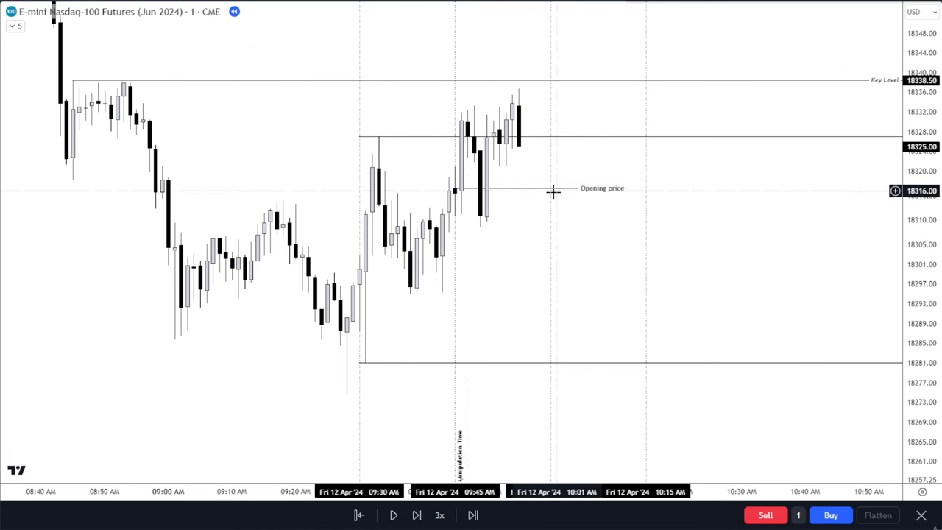
Step: Continue the replay to the 9:56 AM bar and pause it
{"action": "left_click_drag", "start_coordinate": [568, 223], "coordinate": [553, 228]}
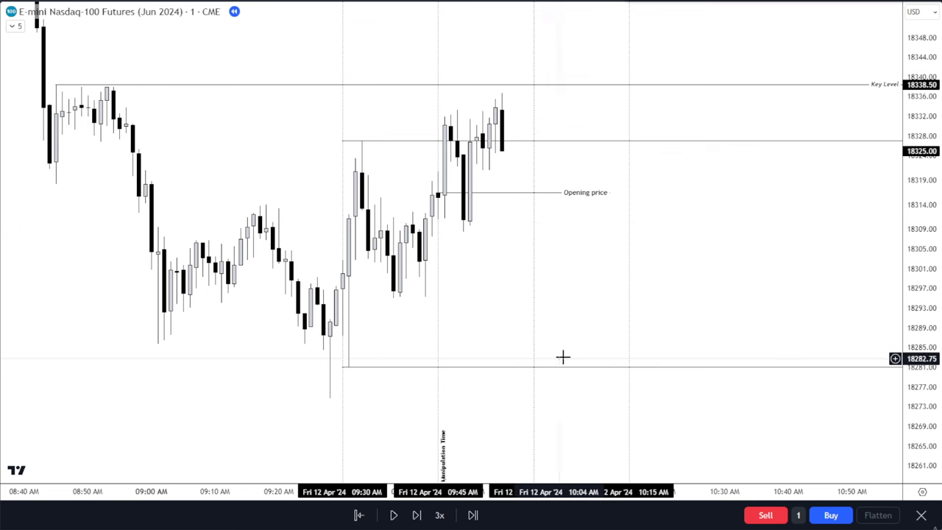
{"action": "left_click_drag", "start_coordinate": [564, 358], "coordinate": [566, 380]}
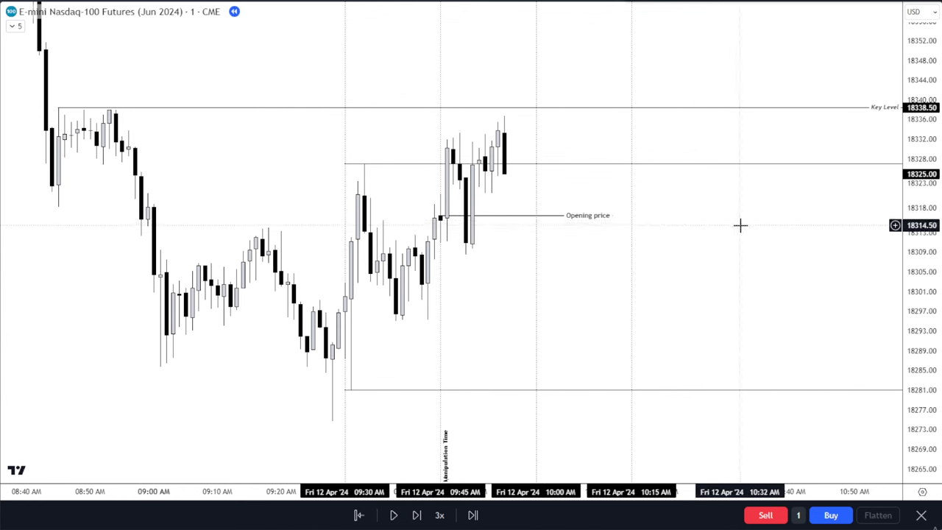
{"action": "left_click_drag", "start_coordinate": [740, 225], "coordinate": [696, 246]}
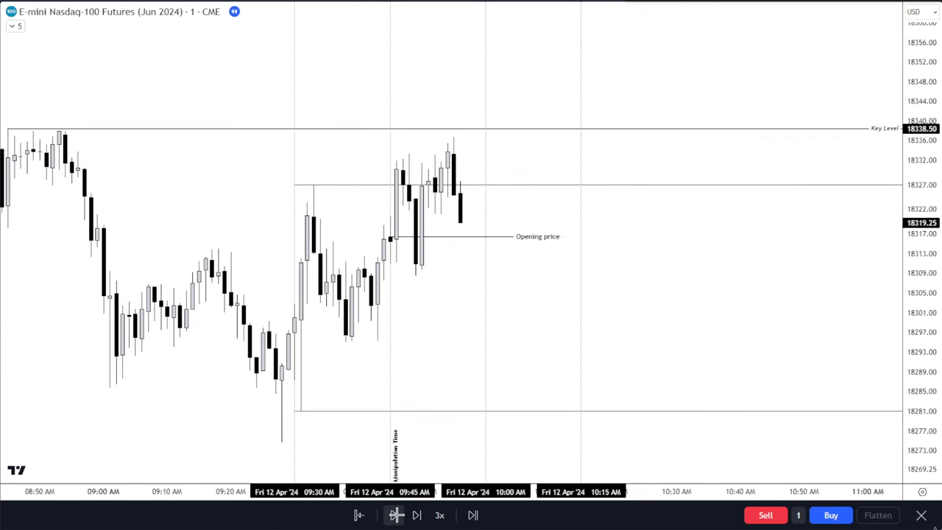
{"action": "left_click", "coordinate": [395, 515]}
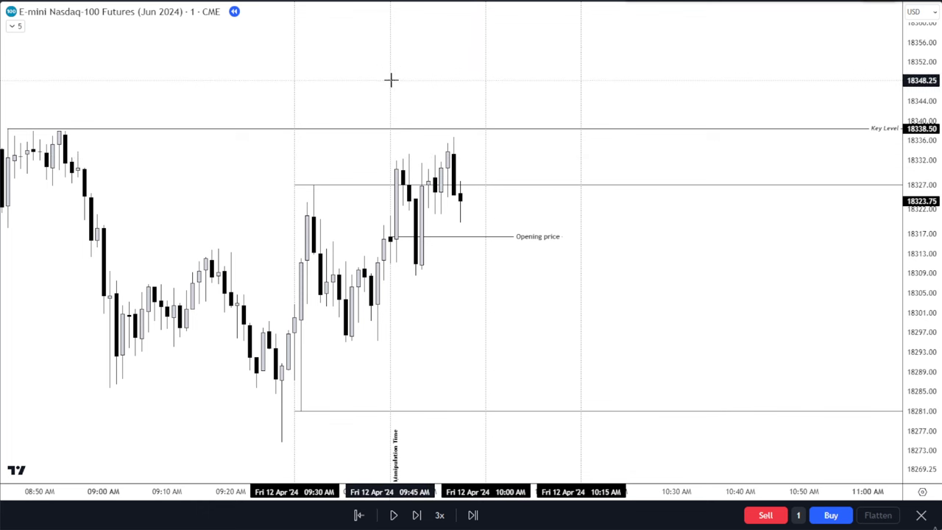
Step: Draw a pink rectangle above the key level from 9:45 to 10:00 AM, between about 18348 and 18356
{"action": "mouse_move", "coordinate": [390, 79]}
{"action": "left_mouse_down"}
{"action": "mouse_move", "coordinate": [505, 78]}
{"action": "mouse_move", "coordinate": [486, 43]}
{"action": "left_mouse_up"}
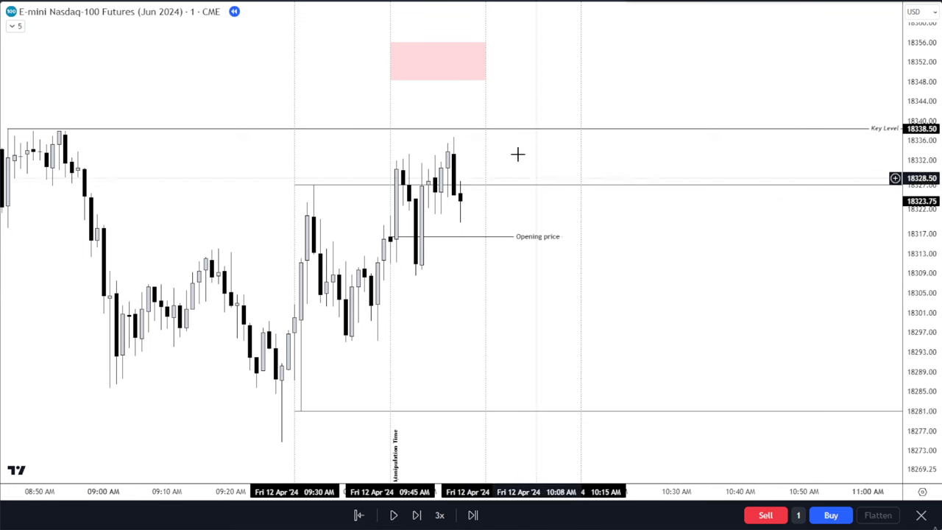
{"action": "left_click_drag", "start_coordinate": [698, 272], "coordinate": [780, 287]}
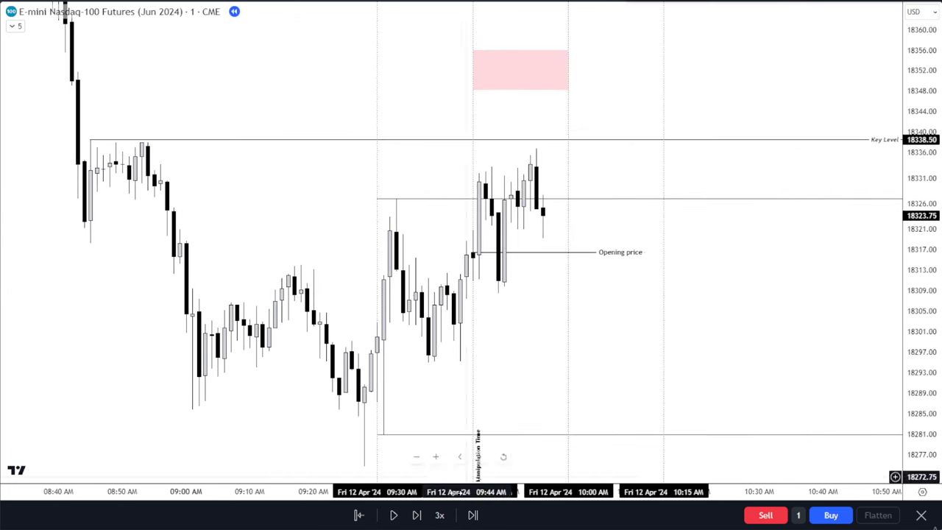
Step: Play the replay past 10:00 AM, and cut it back so that it ends on the 9:59 AM bar
{"action": "left_click", "coordinate": [393, 515]}
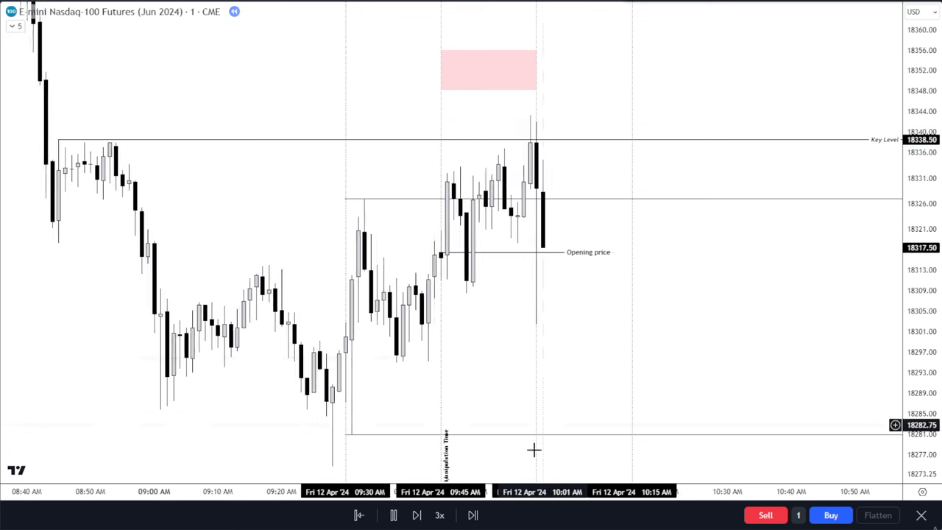
{"action": "left_click", "coordinate": [358, 515]}
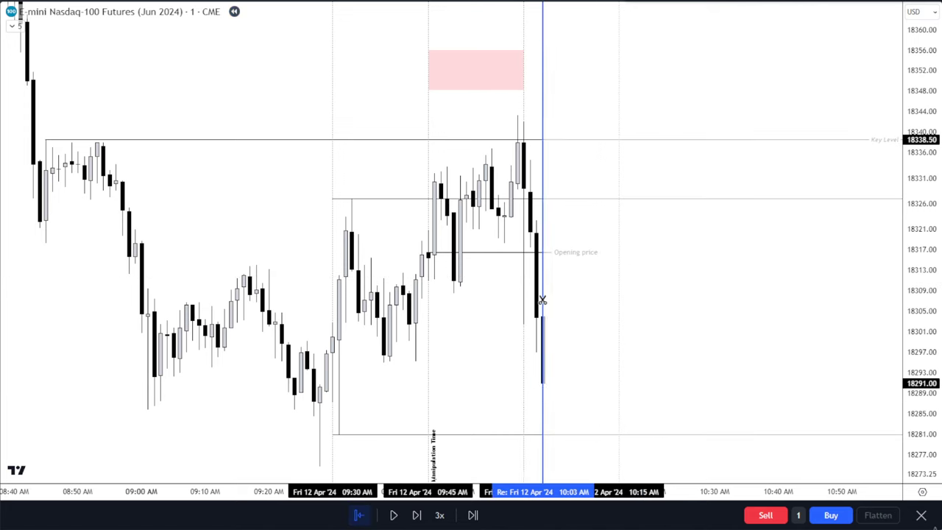
{"action": "left_click", "coordinate": [523, 273]}
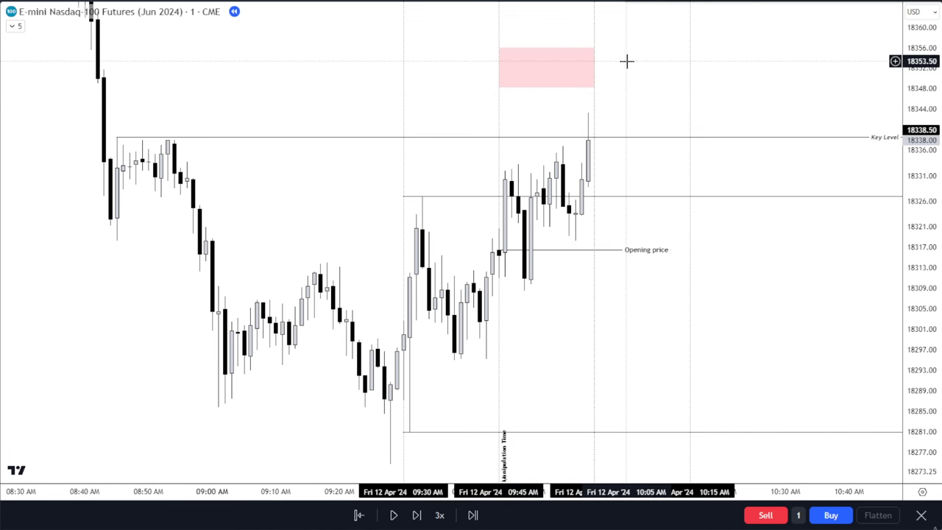
{"action": "left_click_drag", "start_coordinate": [645, 454], "coordinate": [610, 366]}
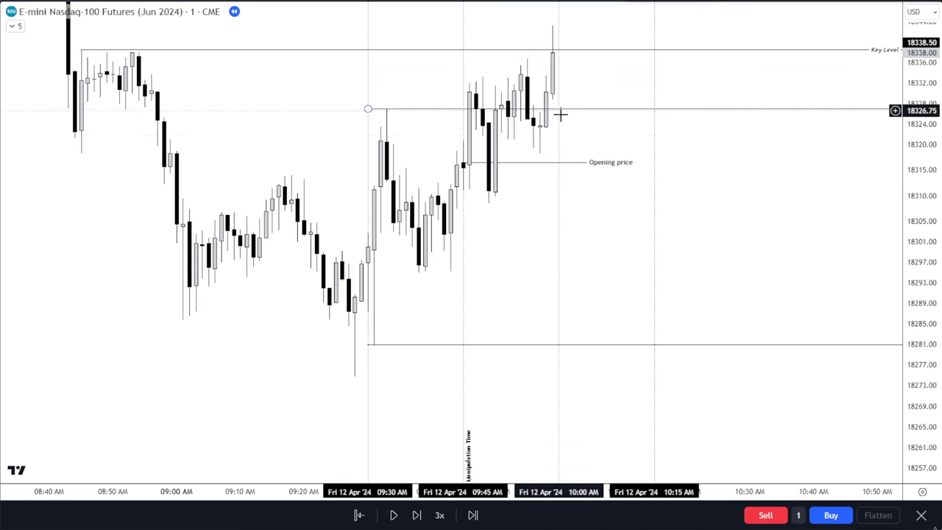
{"action": "left_click_drag", "start_coordinate": [614, 406], "coordinate": [617, 473]}
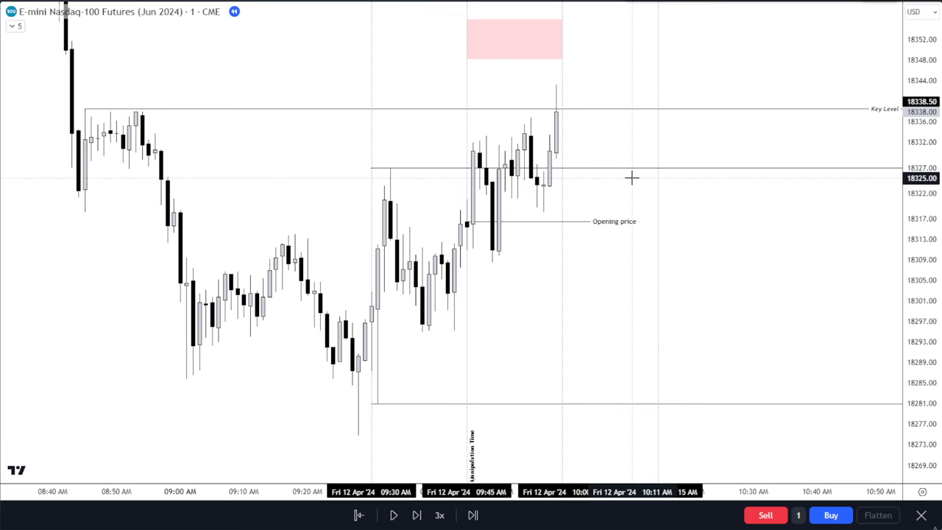
Step: Draw a horizontal line at 18336.75 from the 9:55 AM high, apply the Turtle Soup template, and extend it to 10:15 AM
{"action": "left_click", "coordinate": [530, 111]}
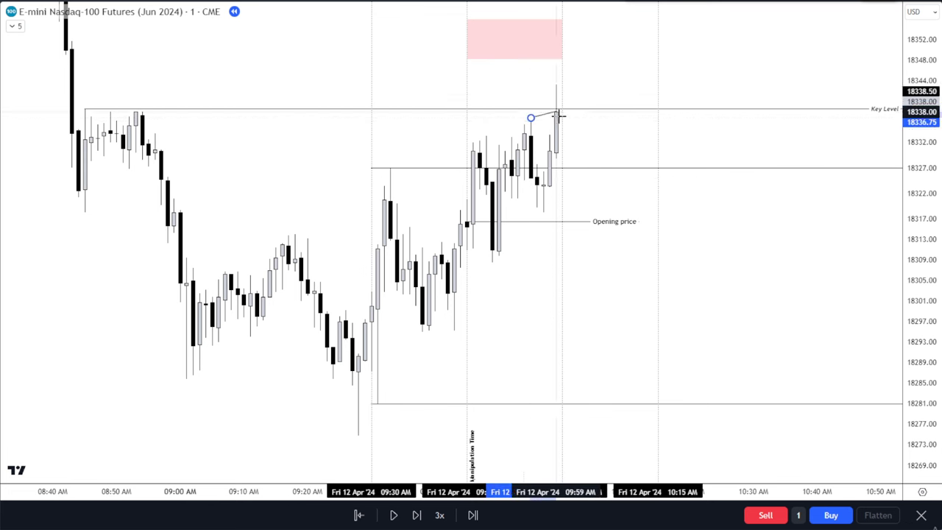
{"action": "left_click", "coordinate": [607, 118]}
{"action": "left_click", "coordinate": [902, 3]}
{"action": "scroll", "coordinate": [903, 368], "scroll_direction": "down", "scroll_amount": 3}
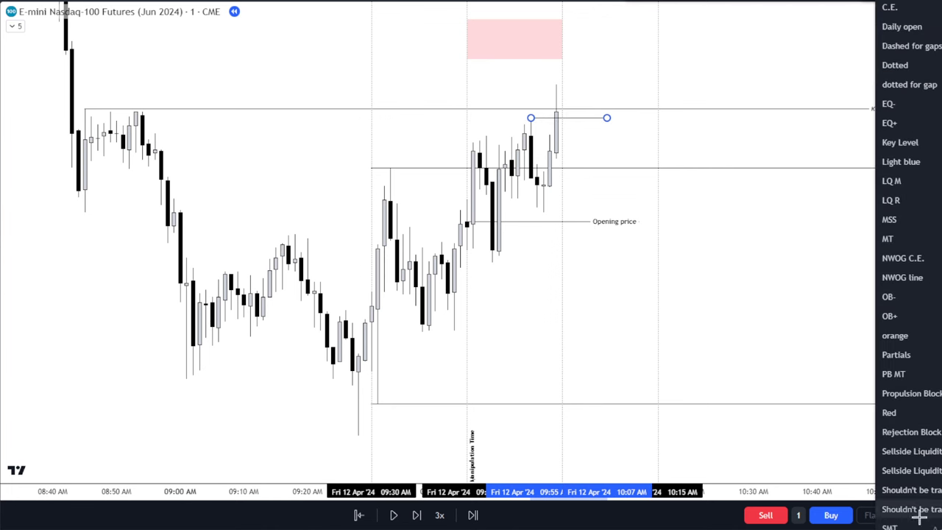
{"action": "left_click", "coordinate": [906, 522]}
{"action": "left_click", "coordinate": [792, 324]}
{"action": "left_click_drag", "start_coordinate": [606, 118], "coordinate": [658, 117]}
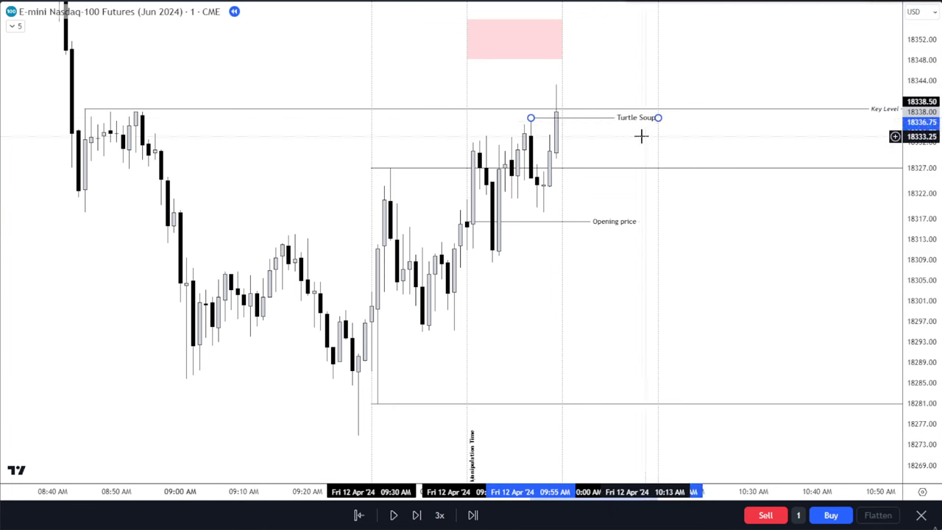
Step: Draw a pink rectangle from 9:45 to 10:00 AM between 18327 and about 18343, and delete the one above it
{"action": "left_click", "coordinate": [392, 171]}
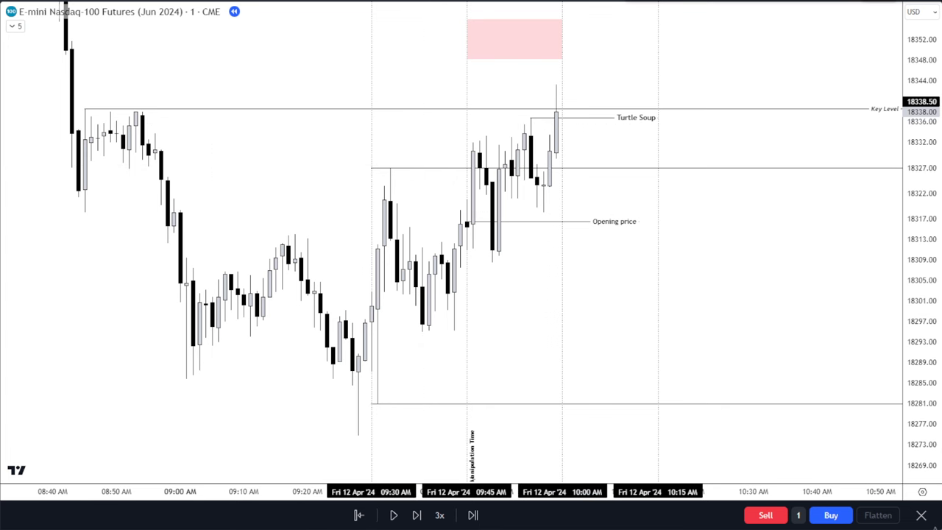
{"action": "mouse_move", "coordinate": [467, 168]}
{"action": "left_mouse_down"}
{"action": "mouse_move", "coordinate": [567, 95]}
{"action": "mouse_move", "coordinate": [561, 87]}
{"action": "left_mouse_up"}
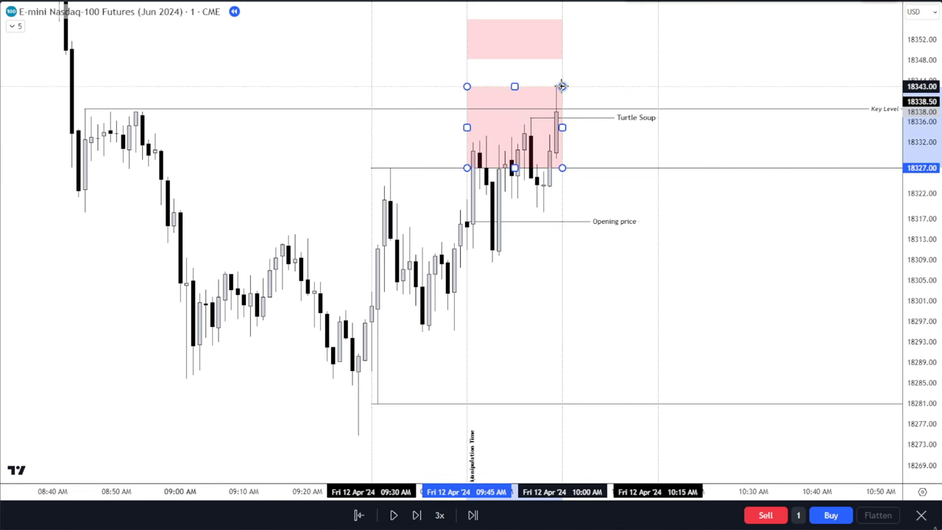
{"action": "left_click", "coordinate": [520, 55]}
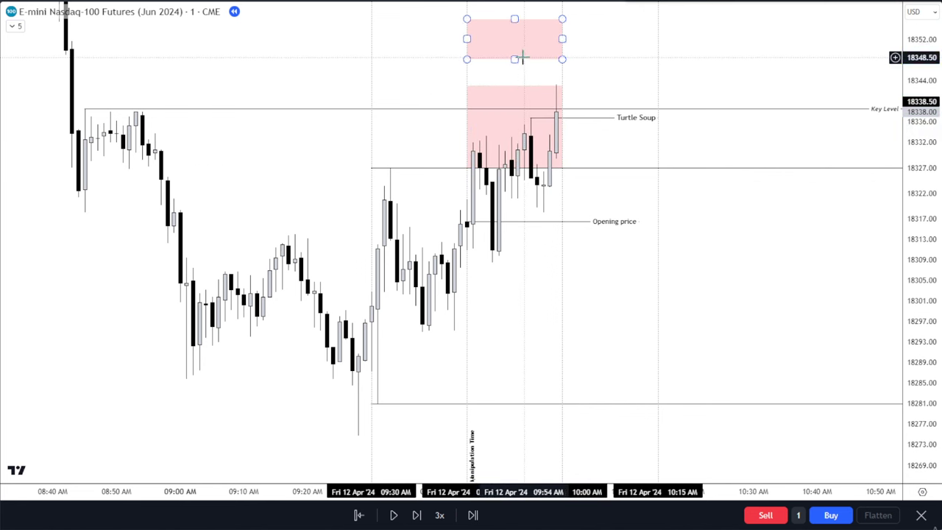
{"action": "key", "text": "Delete"}
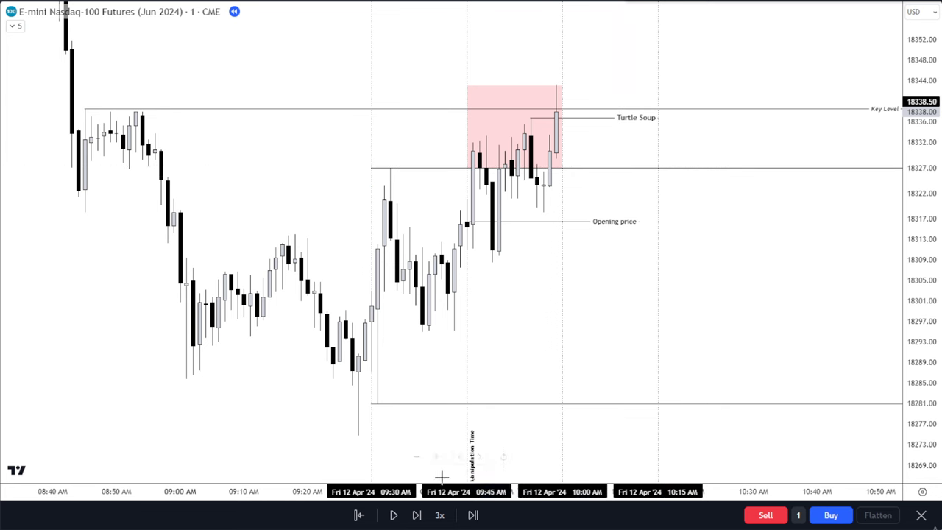
Step: Continue the replay to the 10:00 AM bar, pause to inspect it, and advance to the 10:02 AM bar
{"action": "left_click_drag", "start_coordinate": [660, 272], "coordinate": [645, 267]}
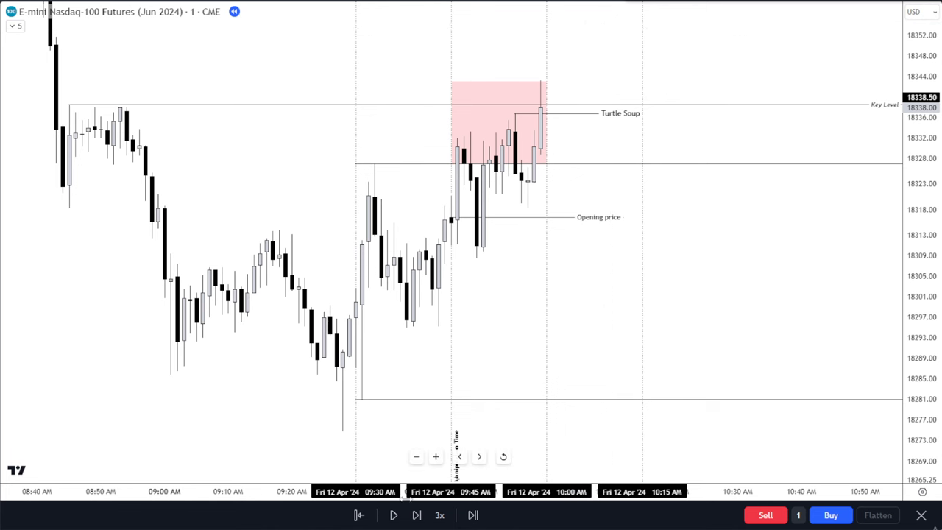
{"action": "left_click", "coordinate": [390, 515]}
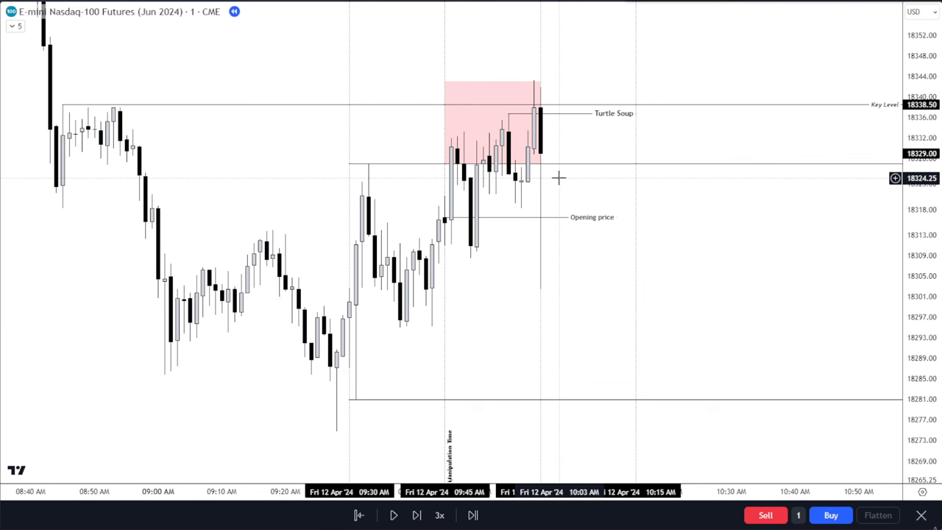
{"action": "left_click_drag", "start_coordinate": [559, 177], "coordinate": [521, 166]}
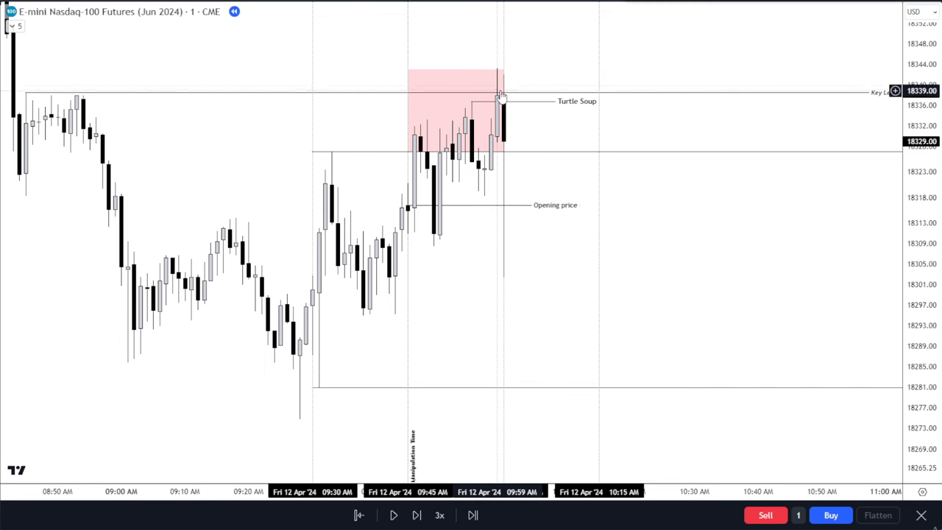
{"action": "left_click", "coordinate": [396, 515]}
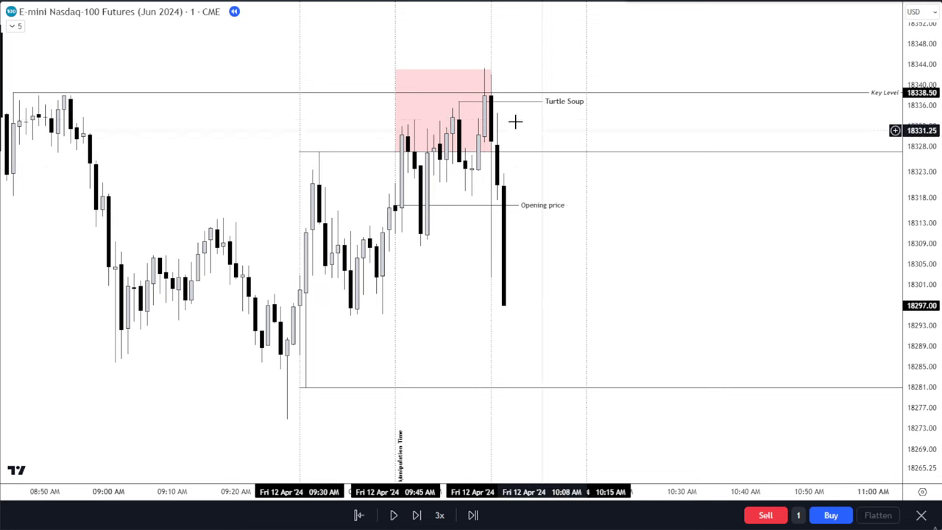
Step: Examine price against the marked levels, continue the replay to the 10:09 AM bar, and pause to inspect the lower range line
{"action": "scroll", "coordinate": [603, 399], "scroll_direction": "down", "scroll_amount": 3}
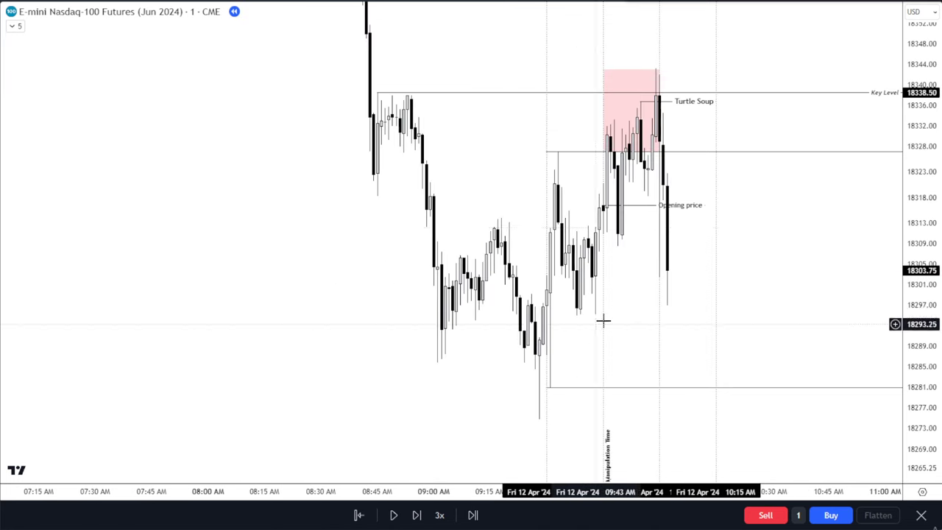
{"action": "left_click_drag", "start_coordinate": [822, 239], "coordinate": [756, 190]}
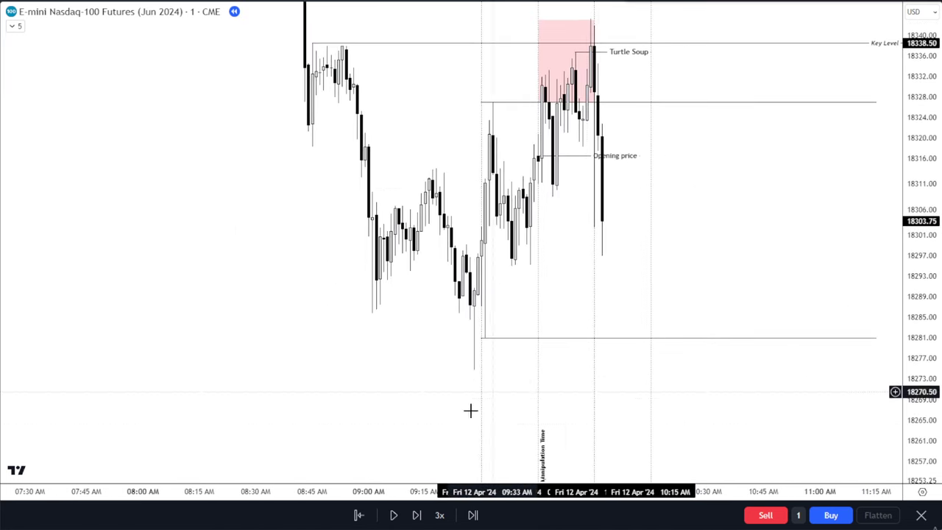
{"action": "left_click_drag", "start_coordinate": [751, 226], "coordinate": [783, 269]}
{"action": "scroll", "coordinate": [752, 276], "scroll_direction": "up", "scroll_amount": 3}
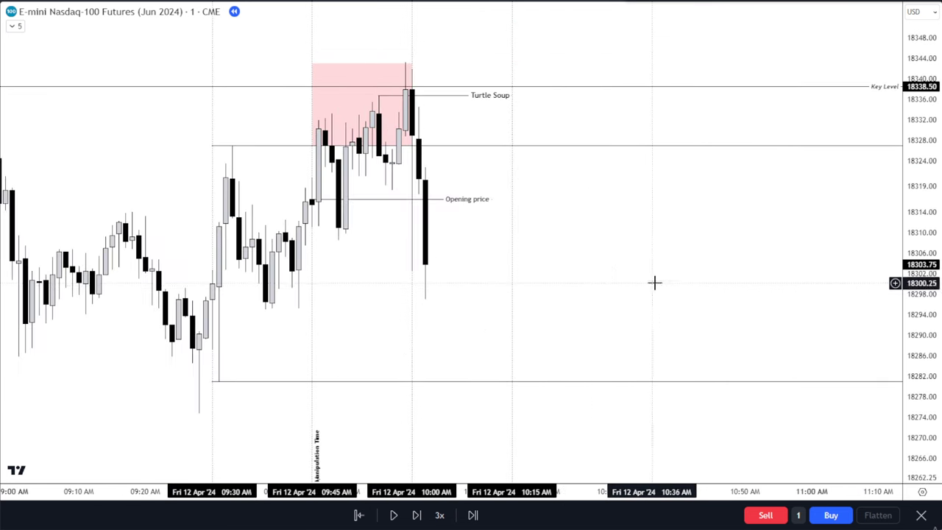
{"action": "left_click_drag", "start_coordinate": [666, 282], "coordinate": [788, 279]}
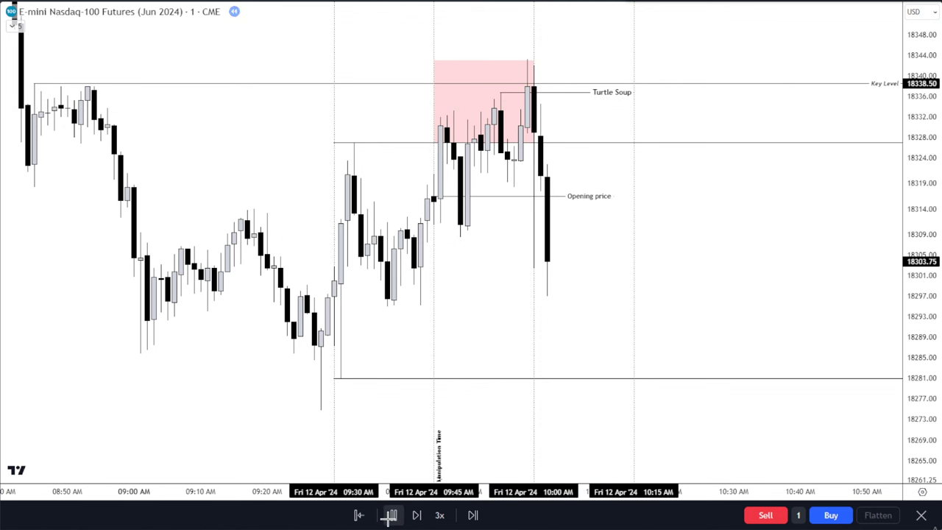
{"action": "left_click", "coordinate": [388, 516]}
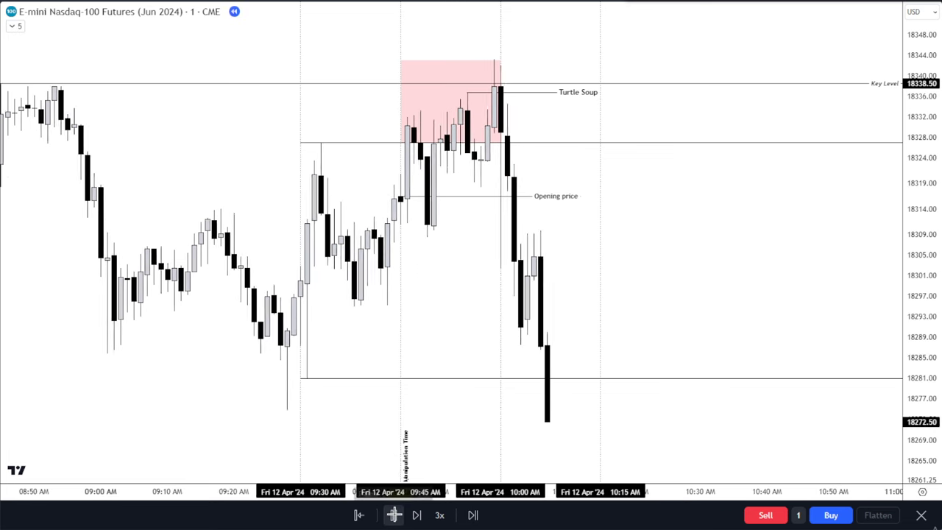
{"action": "left_click", "coordinate": [393, 515]}
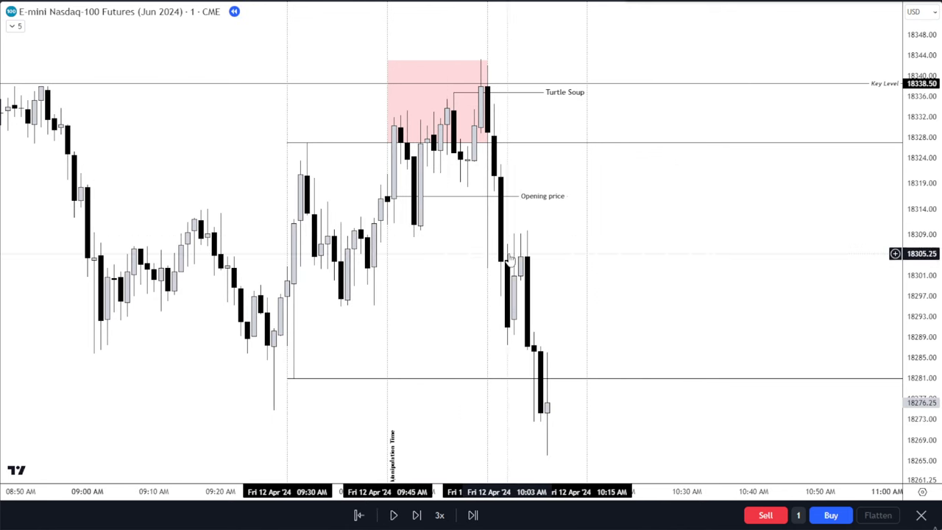
{"action": "left_click_drag", "start_coordinate": [518, 240], "coordinate": [516, 141]}
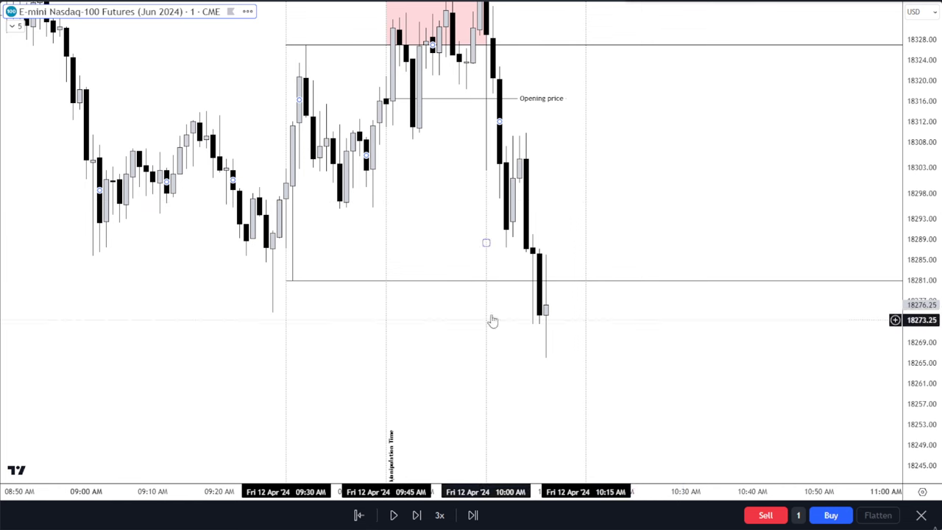
Step: Examine the fall from the upper pink rectangle on the 1-minute chart, and switch the chart to the 15-second timeframe
{"action": "left_click_drag", "start_coordinate": [586, 290], "coordinate": [653, 267]}
{"action": "key", "text": "ctrl+z"}
{"action": "left_click_drag", "start_coordinate": [709, 200], "coordinate": [721, 313]}
{"action": "left_click_drag", "start_coordinate": [916, 254], "coordinate": [916, 300]}
{"action": "left_click_drag", "start_coordinate": [784, 281], "coordinate": [785, 256]}
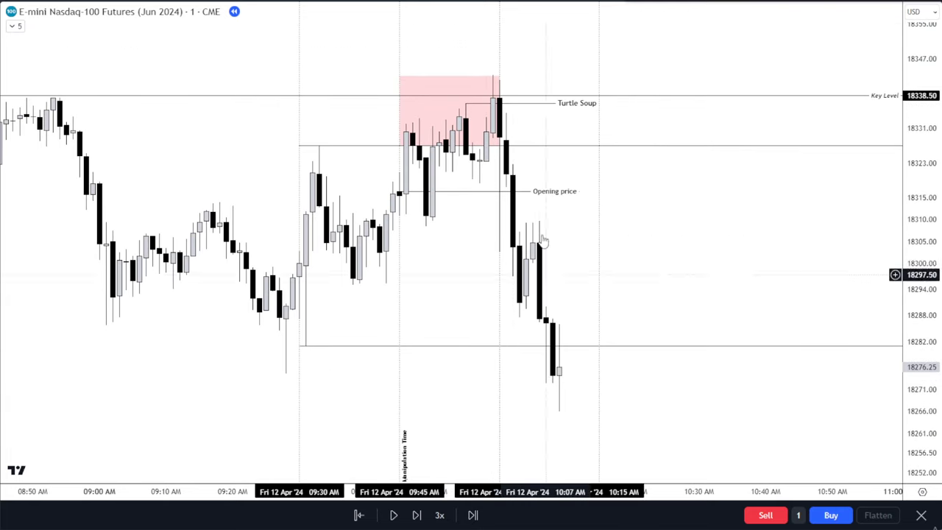
{"action": "left_click", "coordinate": [497, 90]}
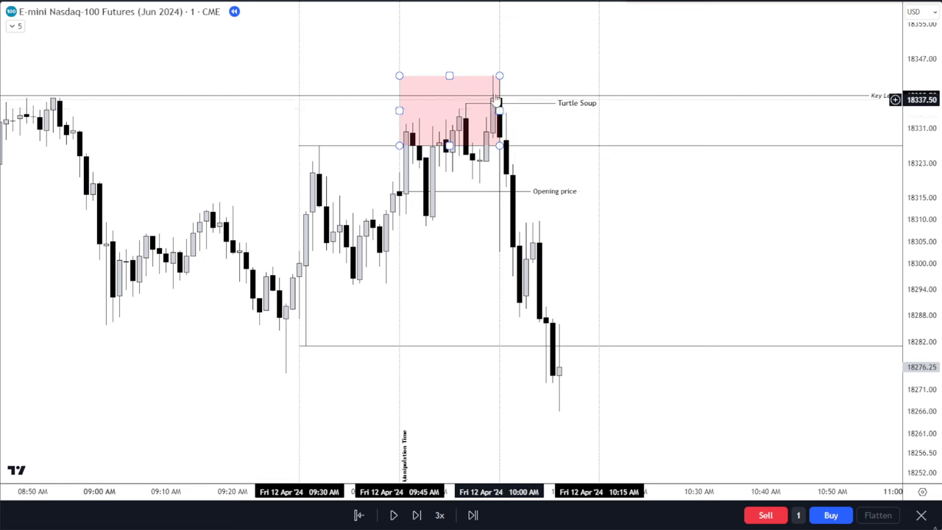
{"action": "scroll", "coordinate": [437, 261], "scroll_direction": "down", "scroll_amount": 7}
{"action": "scroll", "coordinate": [526, 268], "scroll_direction": "up", "scroll_amount": 4}
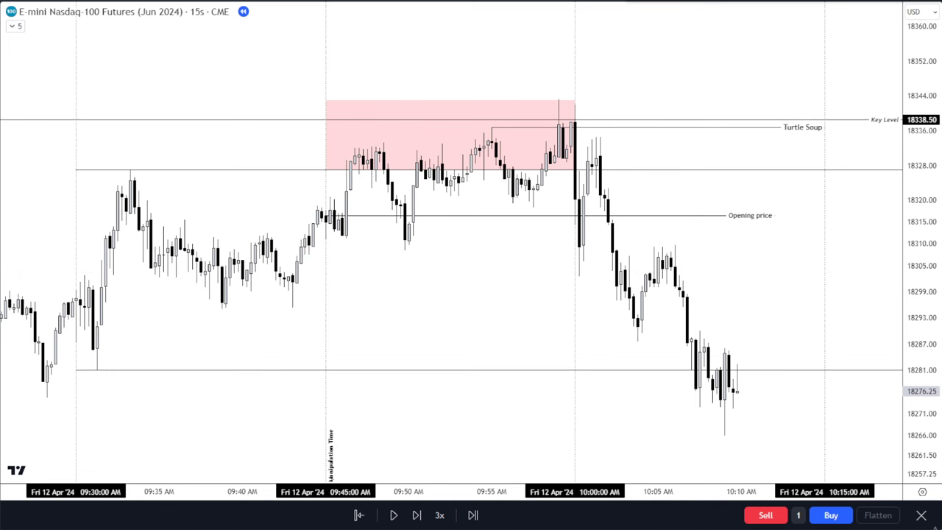
Step: Switch the chart to the 5-second timeframe and inspect price around the 10:00 AM line and key level
{"action": "type", "text": "5s"}
{"action": "key", "text": "Return"}
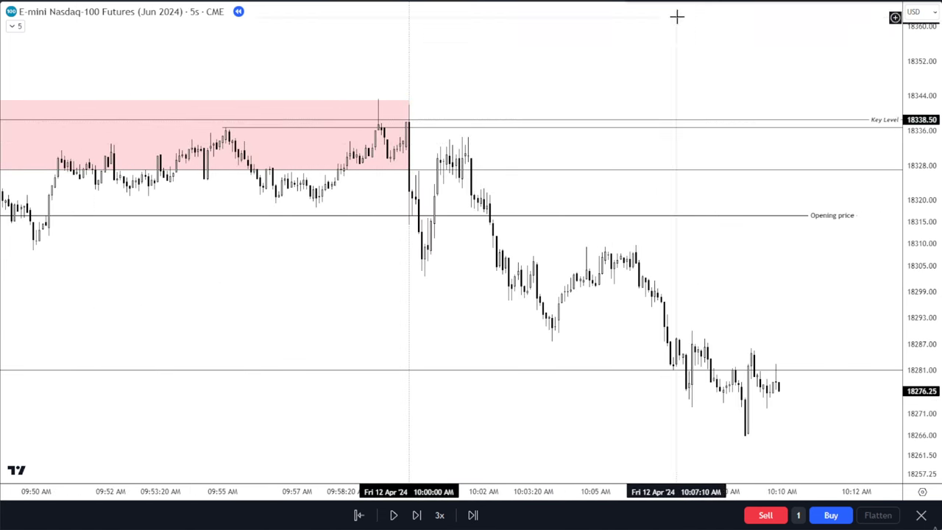
{"action": "left_click_drag", "start_coordinate": [677, 17], "coordinate": [829, 4]}
{"action": "left_click_drag", "start_coordinate": [559, 48], "coordinate": [646, 89]}
{"action": "left_click_drag", "start_coordinate": [662, 43], "coordinate": [398, 22]}
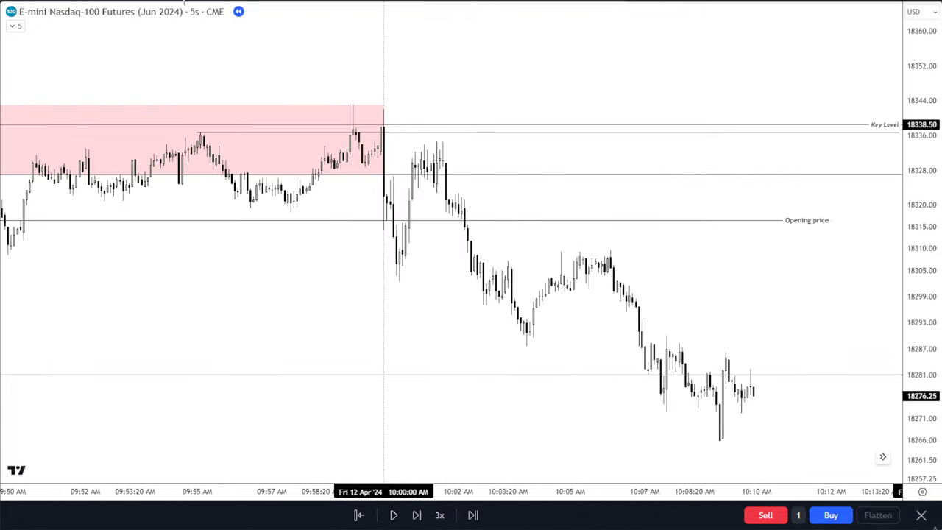
Step: Compare the 15-second and 5-second timeframes, and examine the 5-second bars from 9:45 to 10:00 AM against the marked levels
{"action": "type", "text": "15s"}
{"action": "key", "text": "Return"}
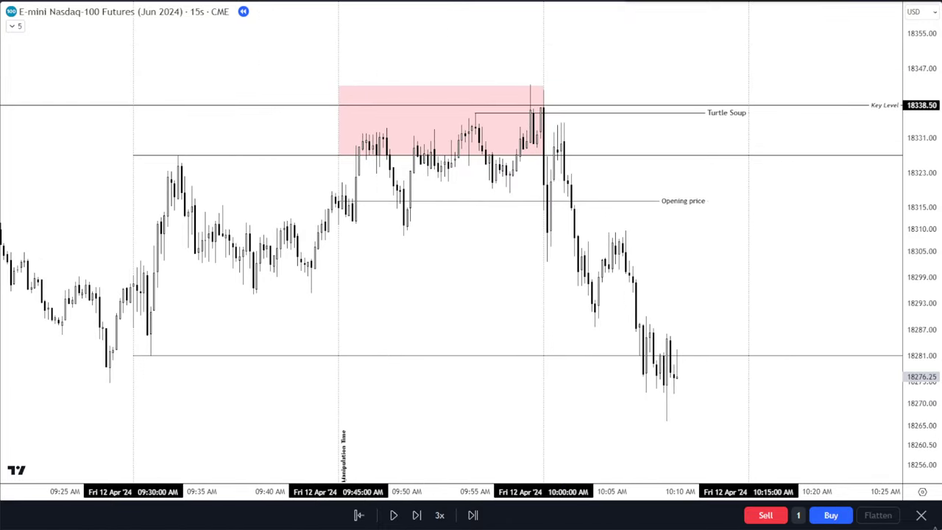
{"action": "type", "text": "5s"}
{"action": "key", "text": "Return"}
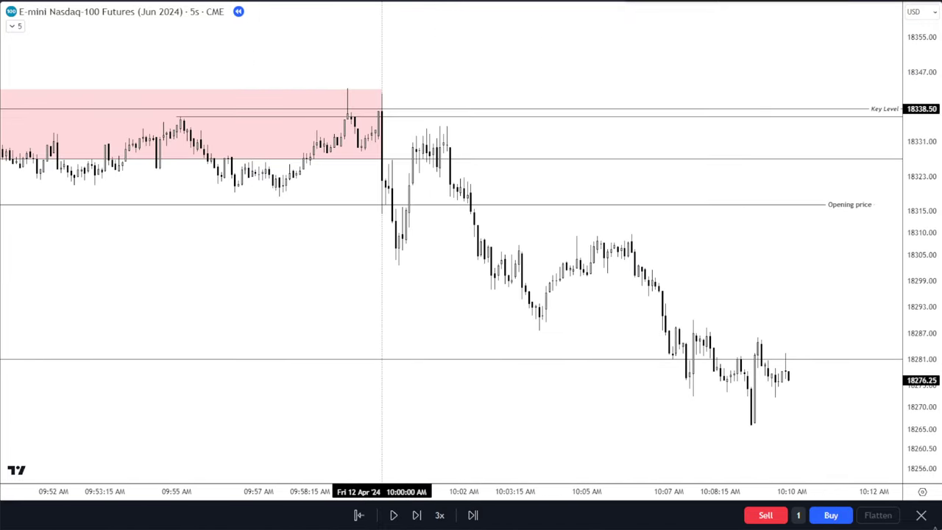
{"action": "scroll", "coordinate": [382, 110], "scroll_direction": "down", "scroll_amount": 3}
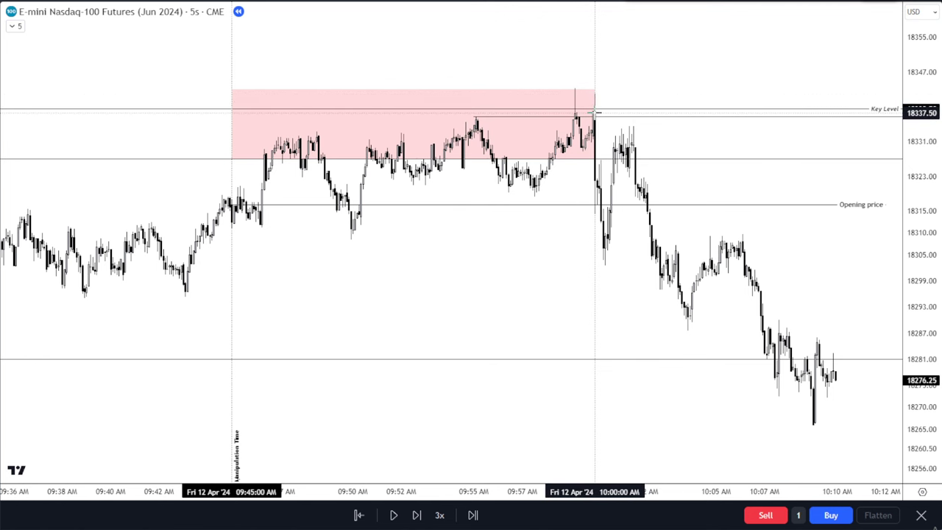
Step: Return the chart to the 15-second and the 1-minute timeframe, and examine the 10:00 AM bar against the key level and Turtle Soup line
{"action": "left_click", "coordinate": [168, 2]}
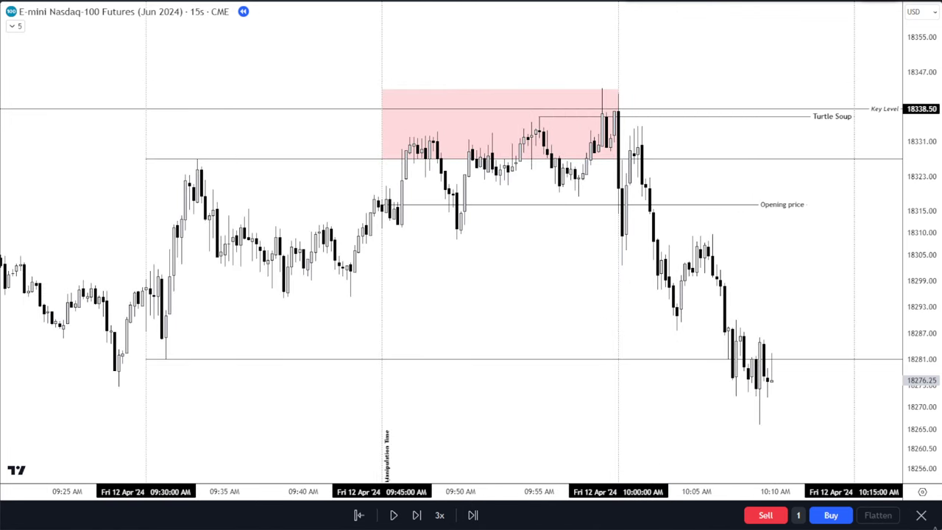
{"action": "left_click_drag", "start_coordinate": [762, 45], "coordinate": [660, 48]}
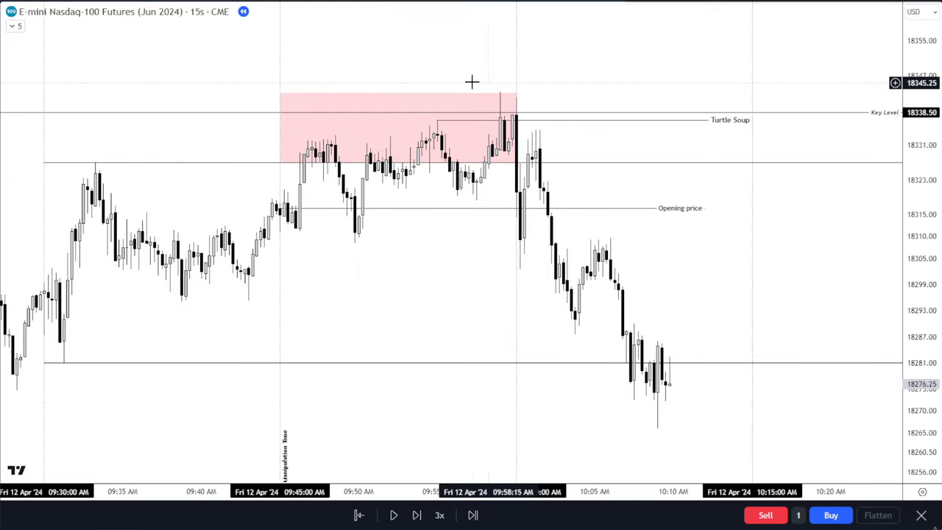
{"action": "scroll", "coordinate": [608, 184], "scroll_direction": "up", "scroll_amount": 4}
{"action": "left_click_drag", "start_coordinate": [681, 215], "coordinate": [722, 223]}
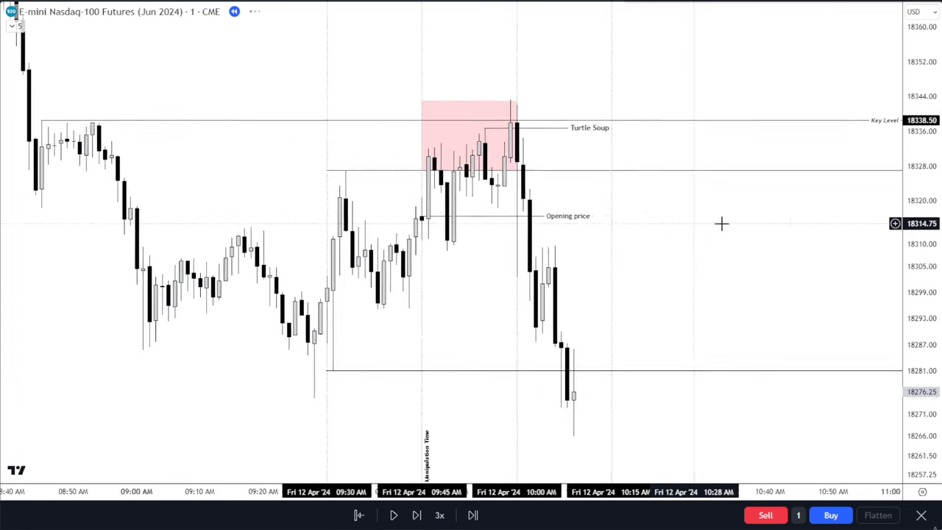
{"action": "left_click_drag", "start_coordinate": [611, 130], "coordinate": [739, 113]}
{"action": "left_click", "coordinate": [646, 96]}
{"action": "left_click", "coordinate": [645, 112]}
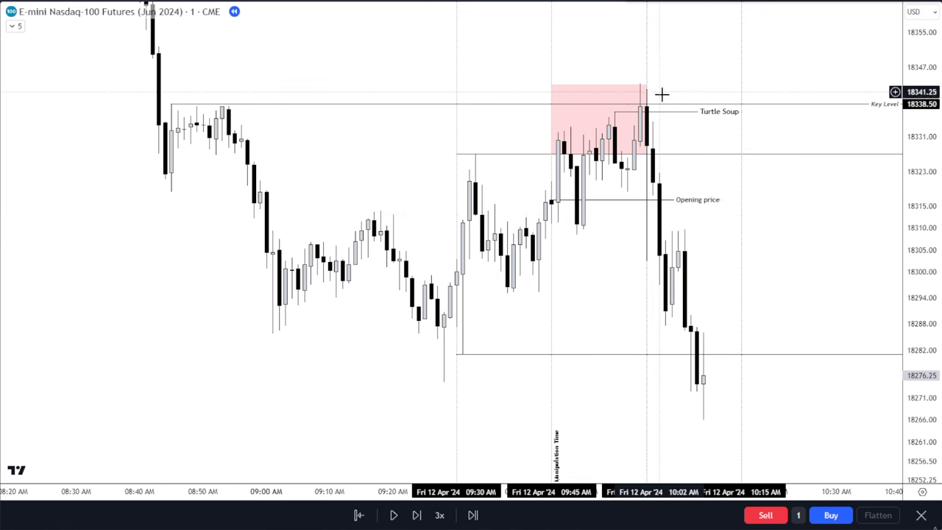
{"action": "left_click", "coordinate": [645, 115]}
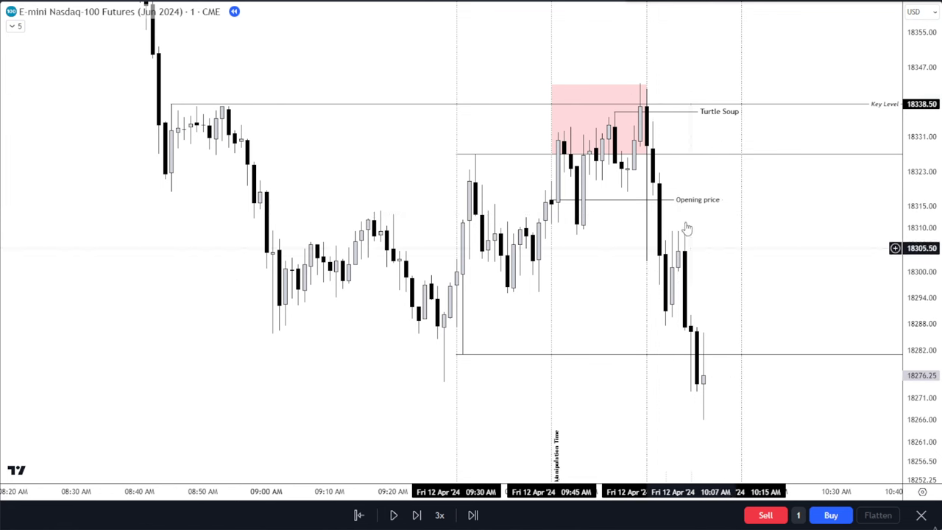
{"action": "left_click", "coordinate": [646, 192]}
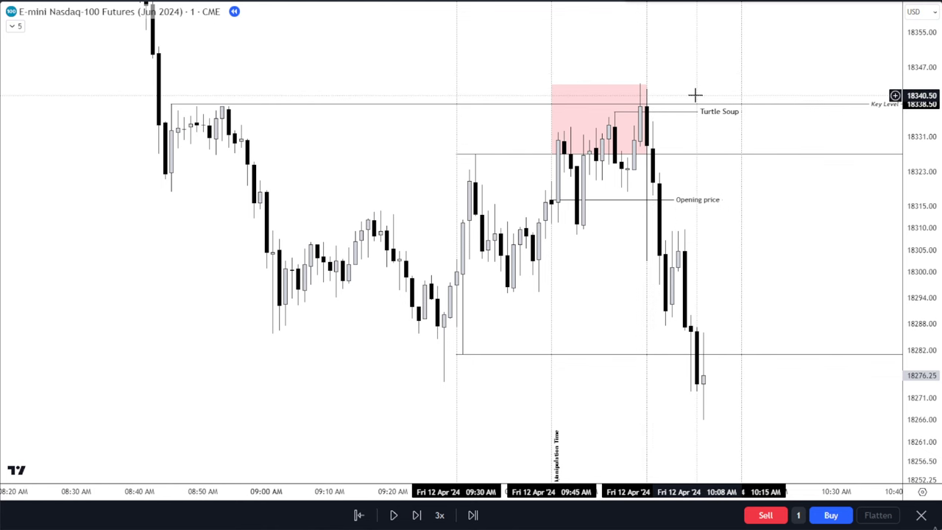
Step: Draw a pink rectangle between 18317.50 and 18307.25 starting at about 10:01 AM, and extend it to about 10:16 AM
{"action": "left_click", "coordinate": [1, 165]}
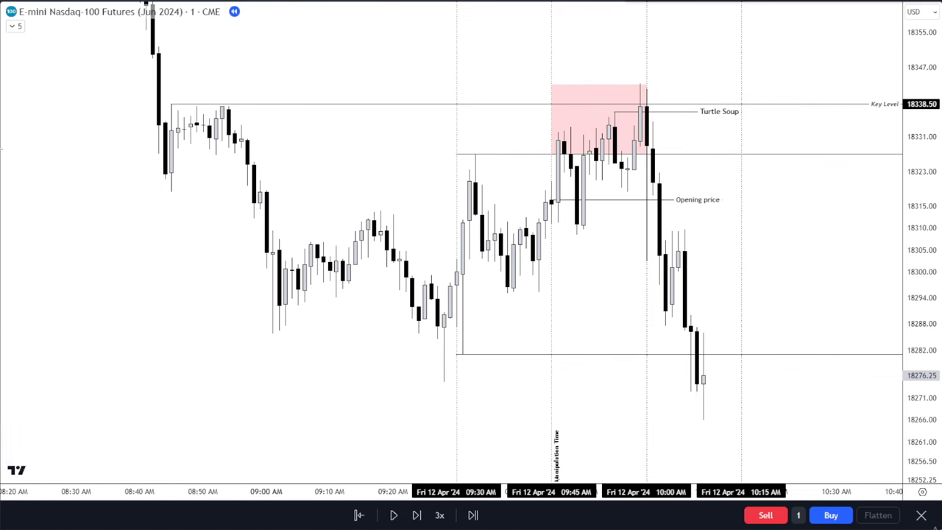
{"action": "left_click", "coordinate": [1, 143]}
{"action": "left_click", "coordinate": [1, 117]}
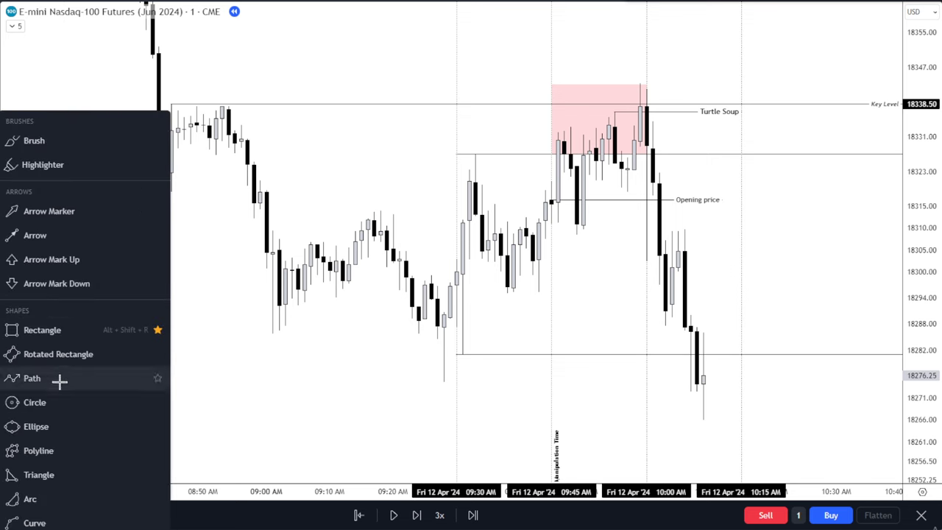
{"action": "left_click", "coordinate": [59, 380]}
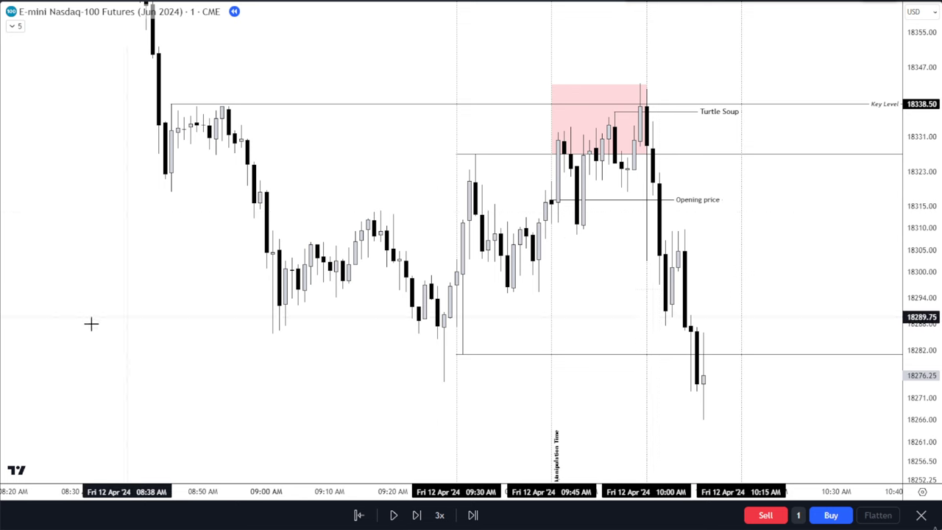
{"action": "left_click", "coordinate": [656, 210]}
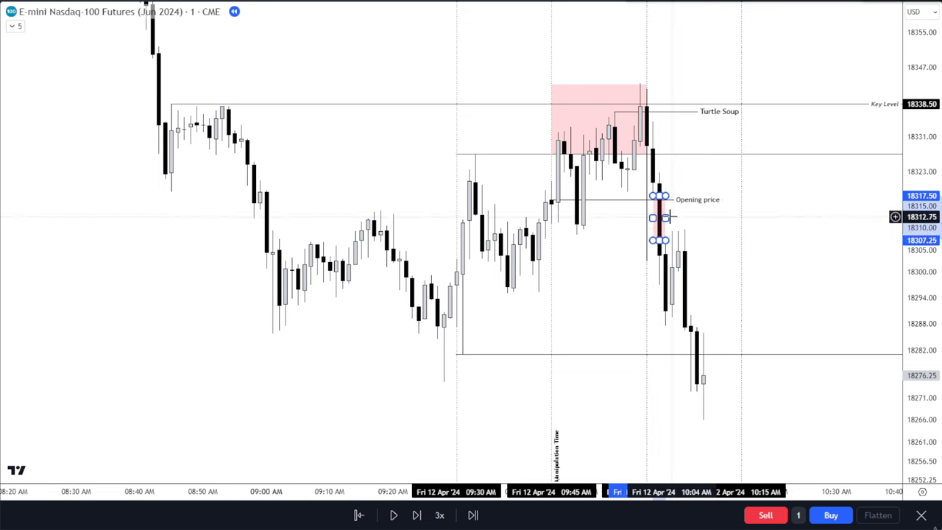
{"action": "left_click_drag", "start_coordinate": [667, 218], "coordinate": [746, 218]}
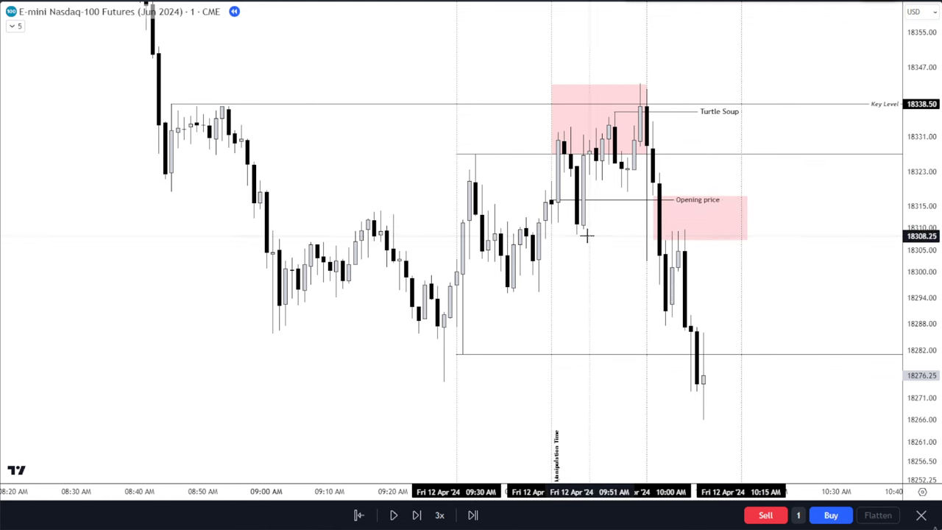
Step: Draw a horizontal line at 18308.50 from the 9:49 AM low to about 10:12 AM, and delete the Opening price line
{"action": "left_click", "coordinate": [723, 225], "text": "shift"}
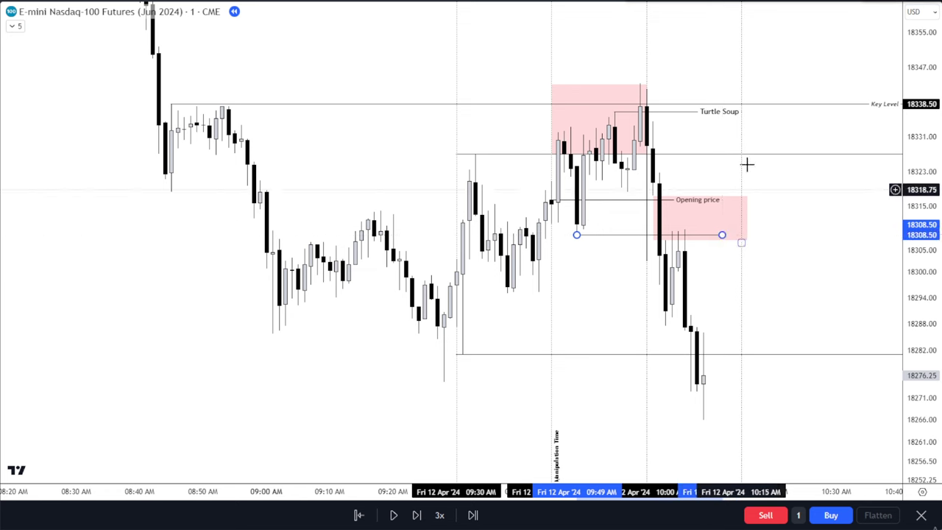
{"action": "left_click", "coordinate": [832, 270]}
{"action": "left_click", "coordinate": [721, 199]}
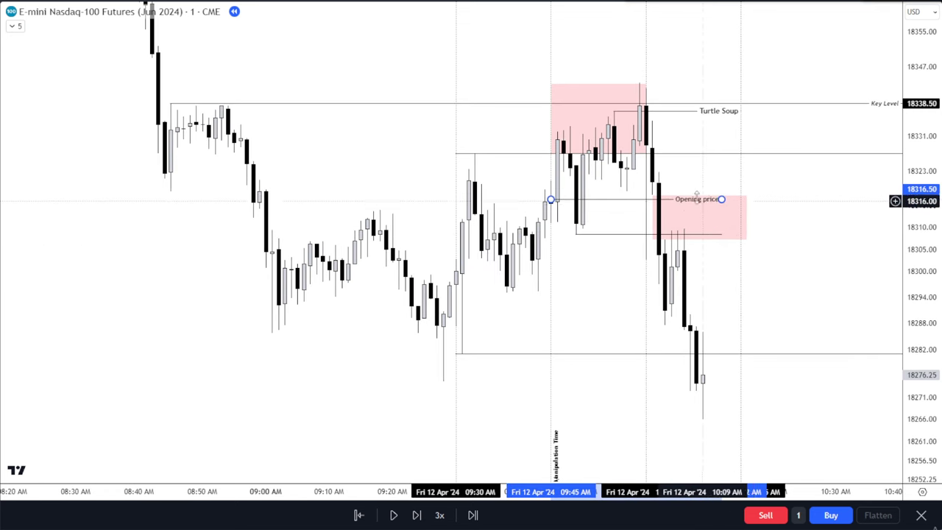
{"action": "key", "text": "Delete"}
Step: Examine the reversal at the key level and Turtle Soup line, and the retracement into the lower pink rectangle
{"action": "left_click_drag", "start_coordinate": [805, 199], "coordinate": [703, 196]}
{"action": "left_click_drag", "start_coordinate": [611, 297], "coordinate": [638, 266]}
{"action": "scroll", "coordinate": [638, 265], "scroll_direction": "up", "scroll_amount": 2}
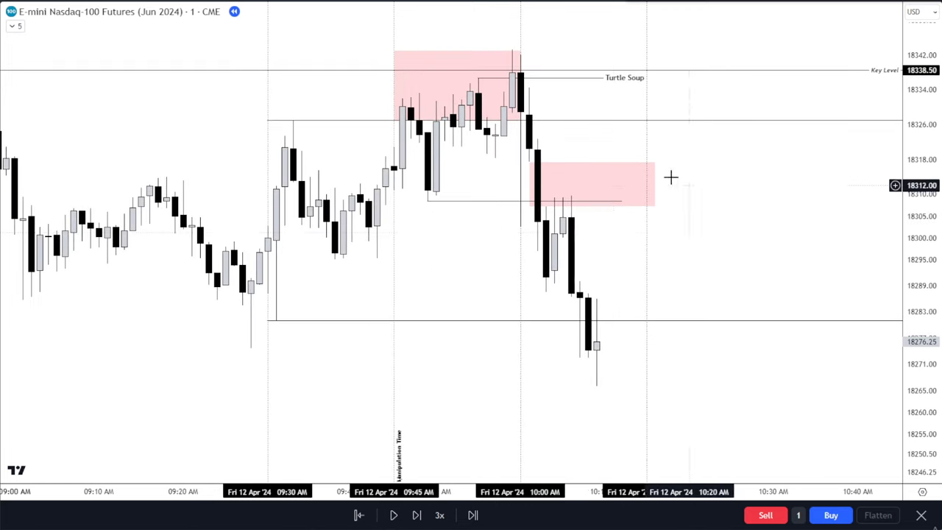
{"action": "scroll", "coordinate": [611, 271], "scroll_direction": "down", "scroll_amount": 2}
{"action": "scroll", "coordinate": [610, 270], "scroll_direction": "down", "scroll_amount": 1}
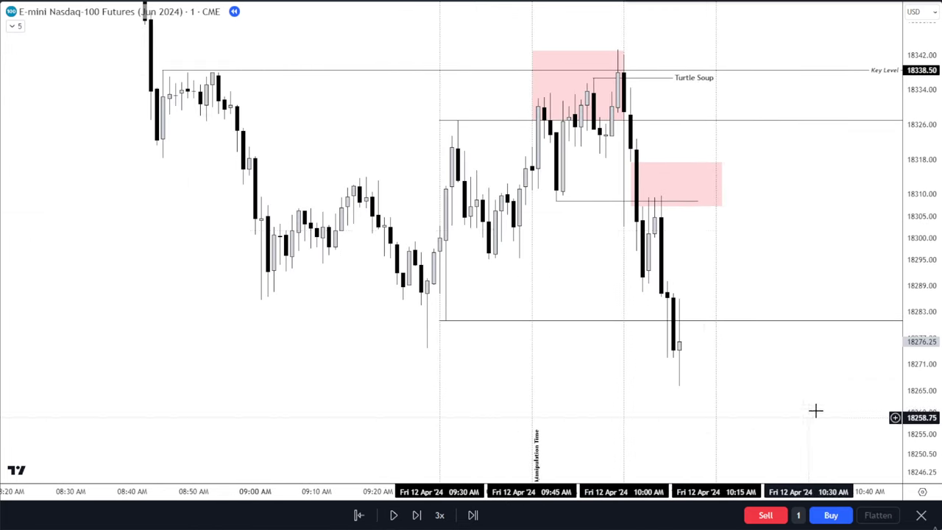
{"action": "left_click_drag", "start_coordinate": [816, 410], "coordinate": [800, 425]}
{"action": "left_click_drag", "start_coordinate": [921, 295], "coordinate": [921, 319]}
{"action": "left_click_drag", "start_coordinate": [813, 256], "coordinate": [794, 276]}
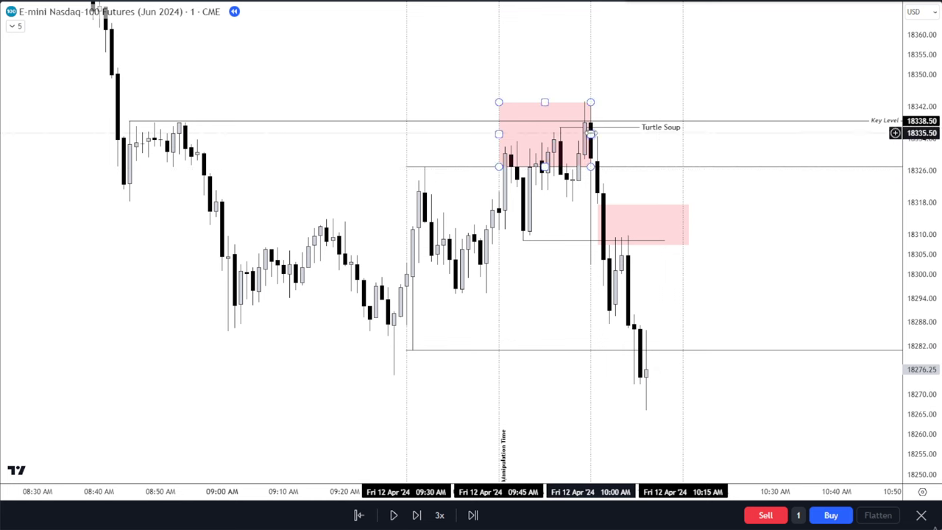
{"action": "left_click", "coordinate": [589, 125]}
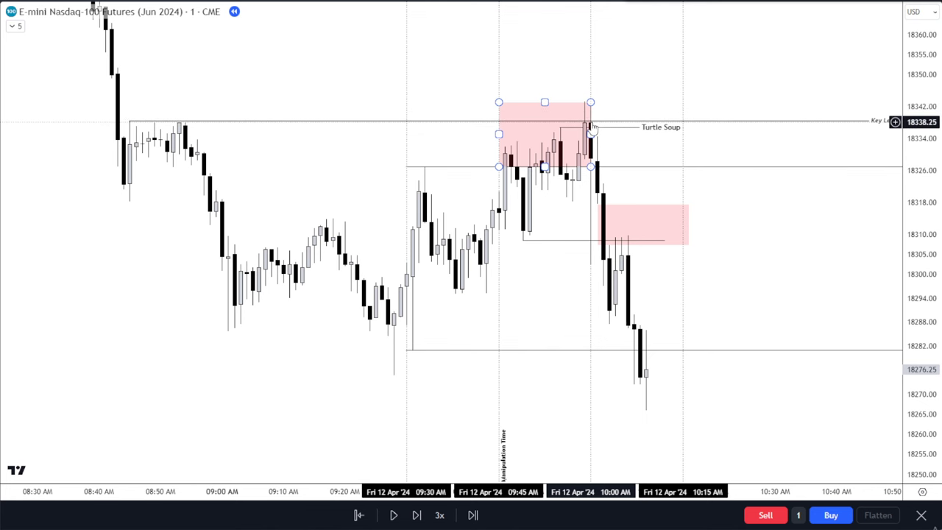
{"action": "left_click", "coordinate": [610, 111]}
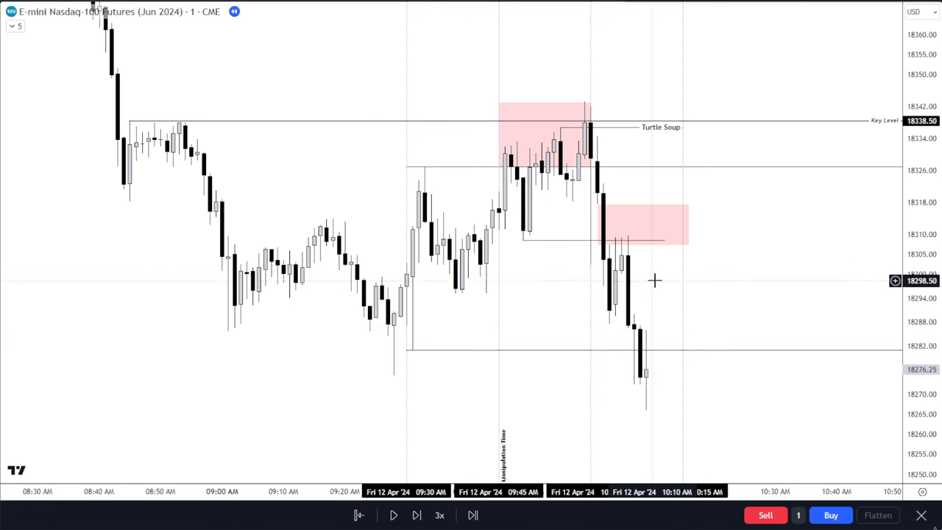
{"action": "left_click", "coordinate": [593, 128]}
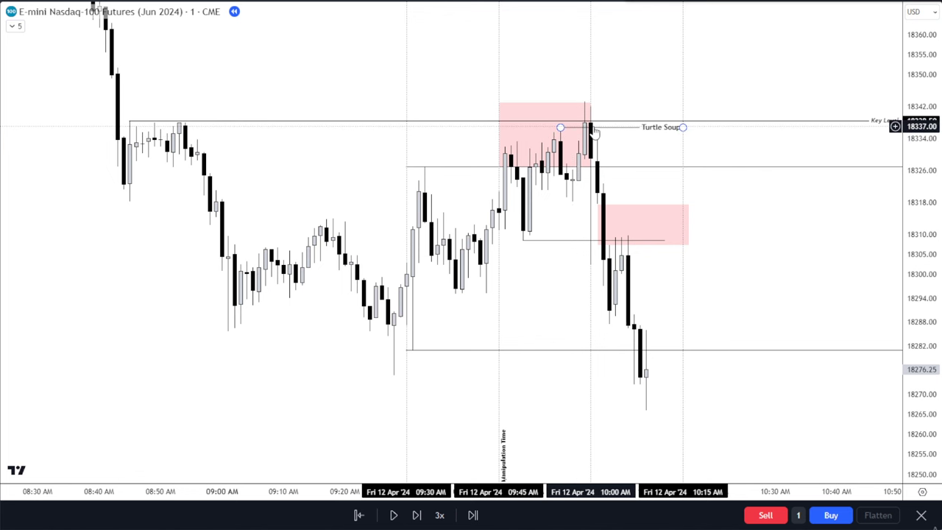
{"action": "left_click", "coordinate": [610, 158]}
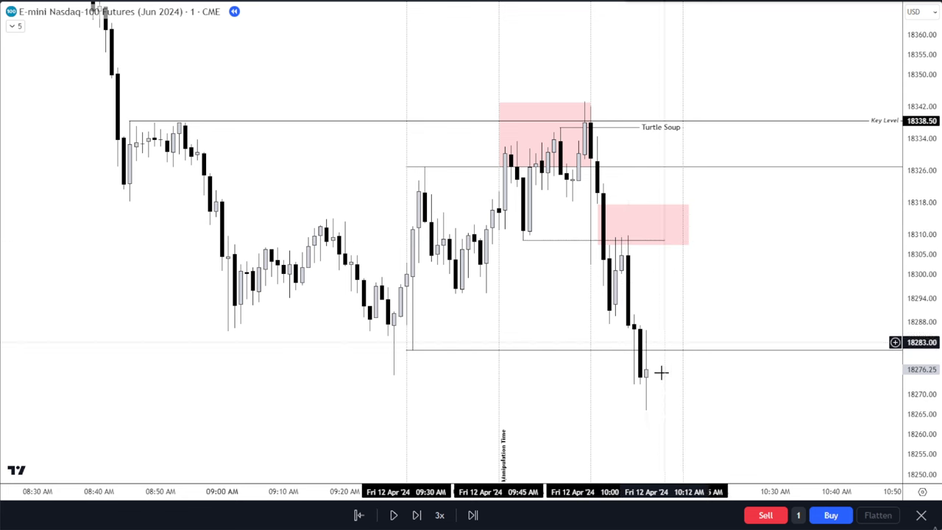
{"action": "left_click", "coordinate": [591, 104]}
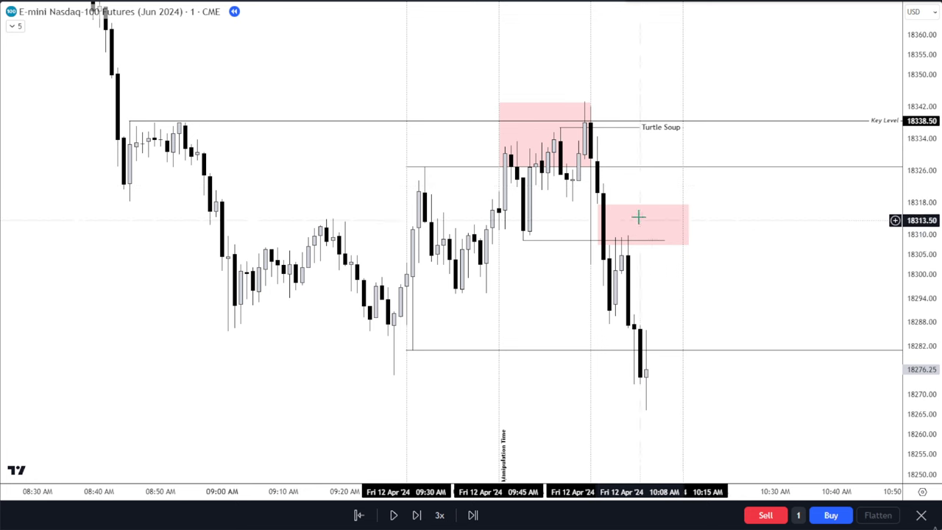
Step: Remove all 19 drawings from the chart while keeping the indicators
{"action": "left_click_drag", "start_coordinate": [652, 361], "coordinate": [623, 342]}
{"action": "scroll", "coordinate": [628, 340], "scroll_direction": "down", "scroll_amount": 6}
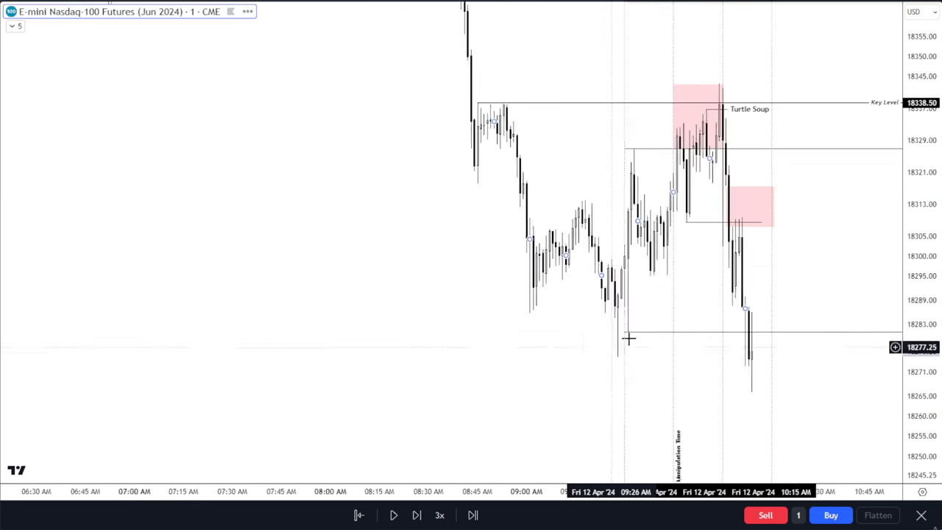
{"action": "left_click_drag", "start_coordinate": [917, 282], "coordinate": [919, 394]}
{"action": "scroll", "coordinate": [797, 396], "scroll_direction": "up", "scroll_amount": 5}
{"action": "left_click", "coordinate": [12, 362]}
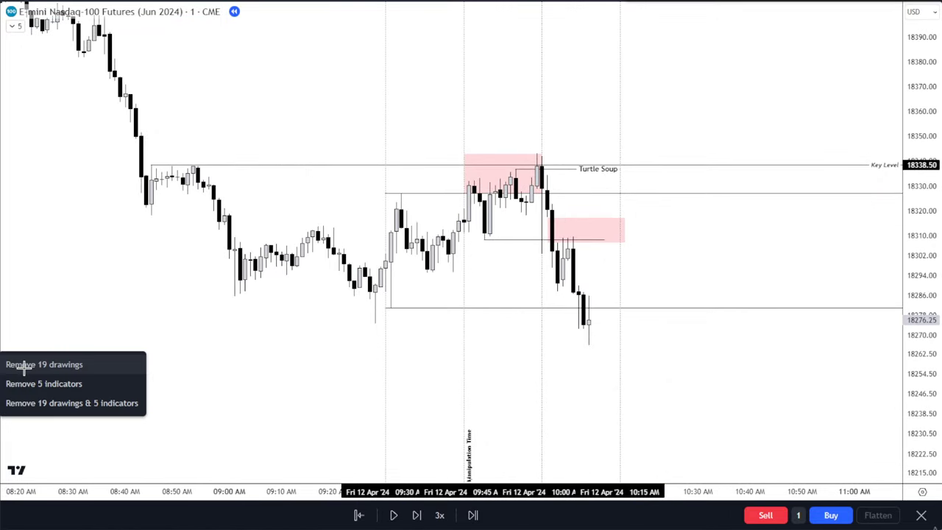
{"action": "left_click", "coordinate": [24, 367]}
{"action": "scroll", "coordinate": [616, 278], "scroll_direction": "down", "scroll_amount": 5}
{"action": "left_click_drag", "start_coordinate": [685, 244], "coordinate": [532, 280]}
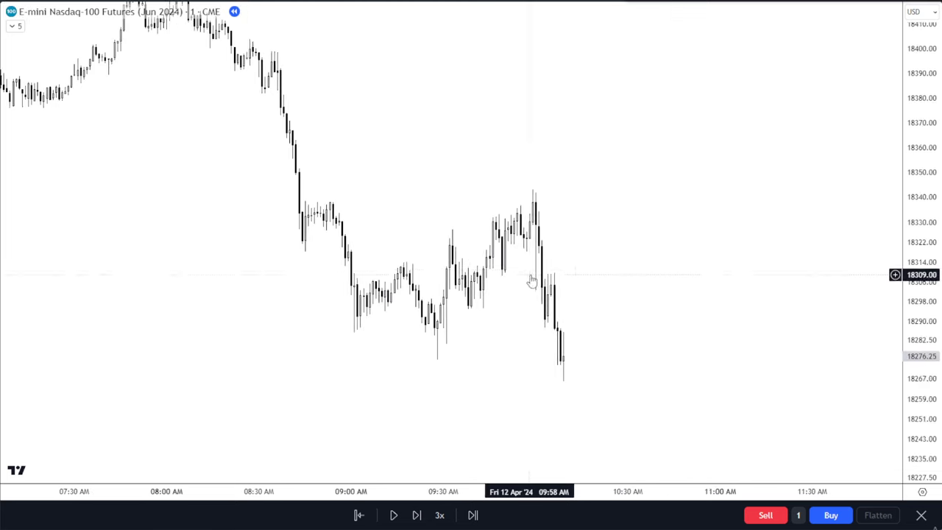
Step: Exit Bar Replay mode and look back over the earlier price action on the live 1-minute chart
{"action": "left_click", "coordinate": [920, 516]}
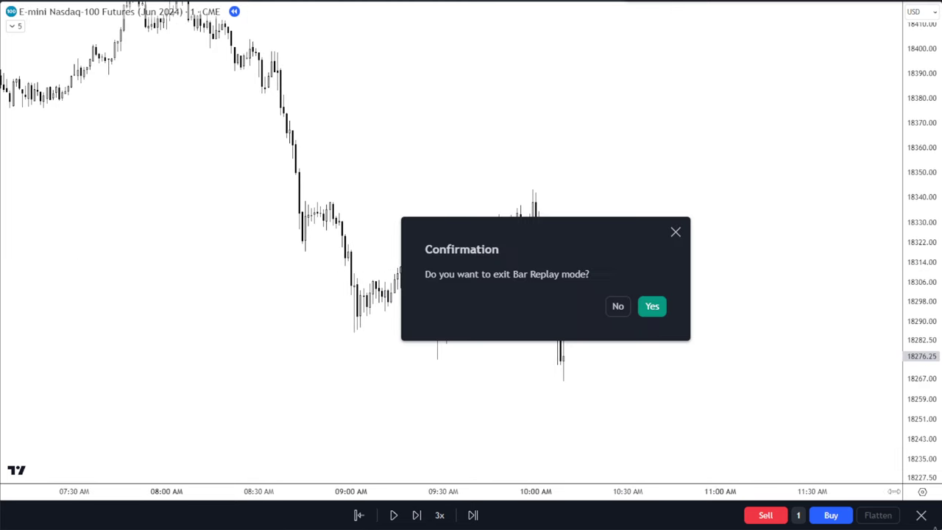
{"action": "left_click", "coordinate": [653, 305]}
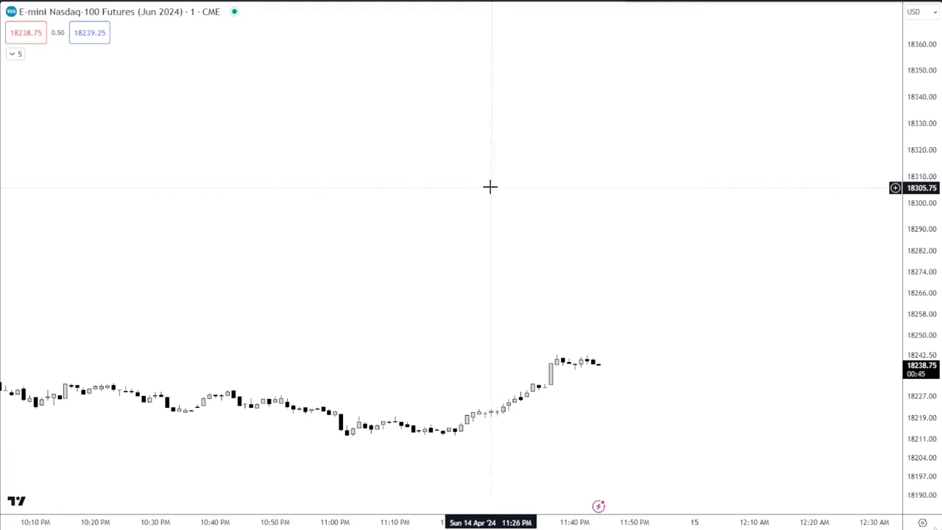
{"action": "left_click_drag", "start_coordinate": [438, 348], "coordinate": [454, 204]}
{"action": "scroll", "coordinate": [454, 204], "scroll_direction": "down", "scroll_amount": 8}
{"action": "scroll", "coordinate": [477, 171], "scroll_direction": "up", "scroll_amount": 5}
{"action": "left_click_drag", "start_coordinate": [343, 242], "coordinate": [603, 112]}
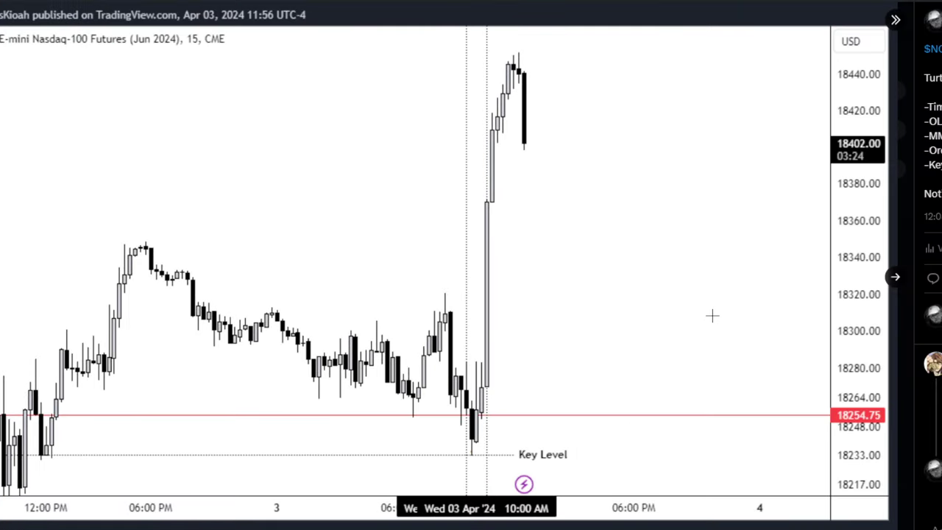
Step: Compare the 15-minute and 15-second chart images in the April 3 Turtle Soup post
{"action": "left_click", "coordinate": [894, 277]}
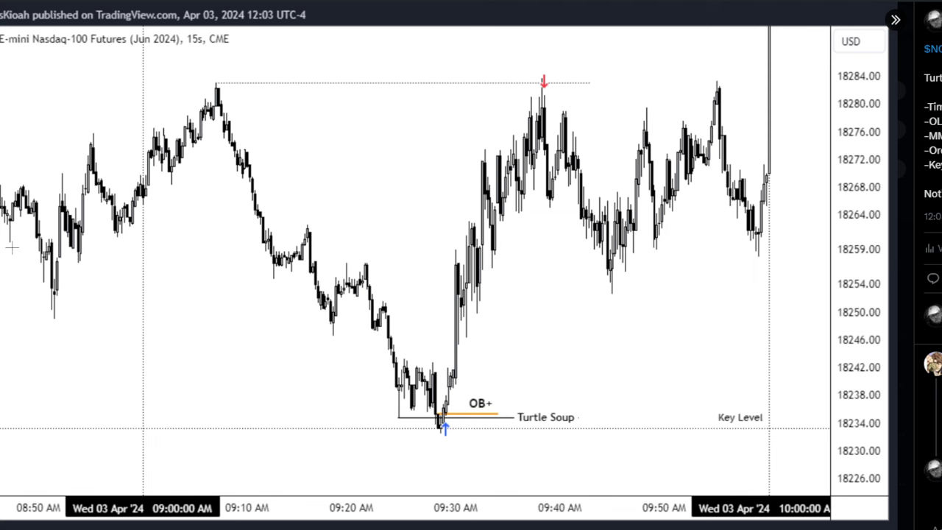
{"action": "left_click", "coordinate": [3, 277]}
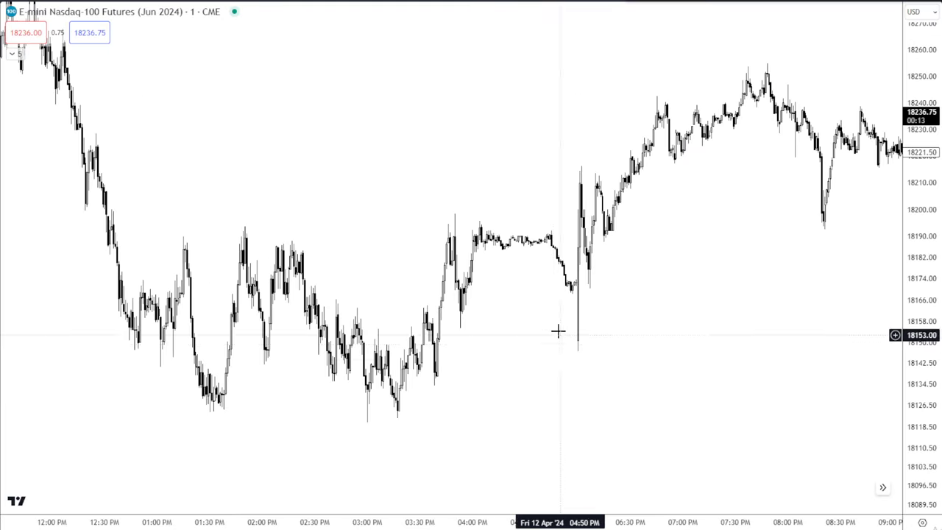
Step: Paste the bullish Open-High-Low-Close candle diagram from the clipboard history onto the TradingView chart and position it above the price action
{"action": "key", "text": "super+v"}
{"action": "scroll", "coordinate": [550, 351], "scroll_direction": "down", "scroll_amount": 1}
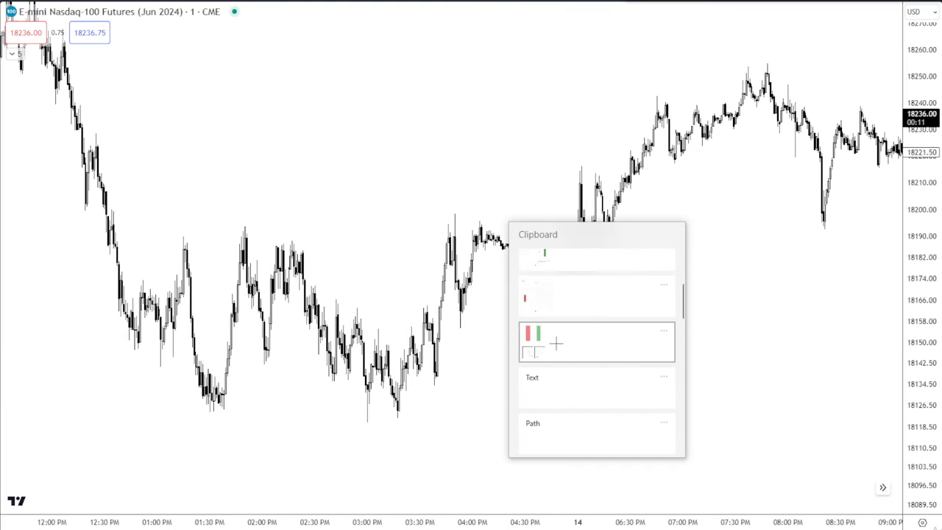
{"action": "scroll", "coordinate": [552, 342], "scroll_direction": "up", "scroll_amount": 2}
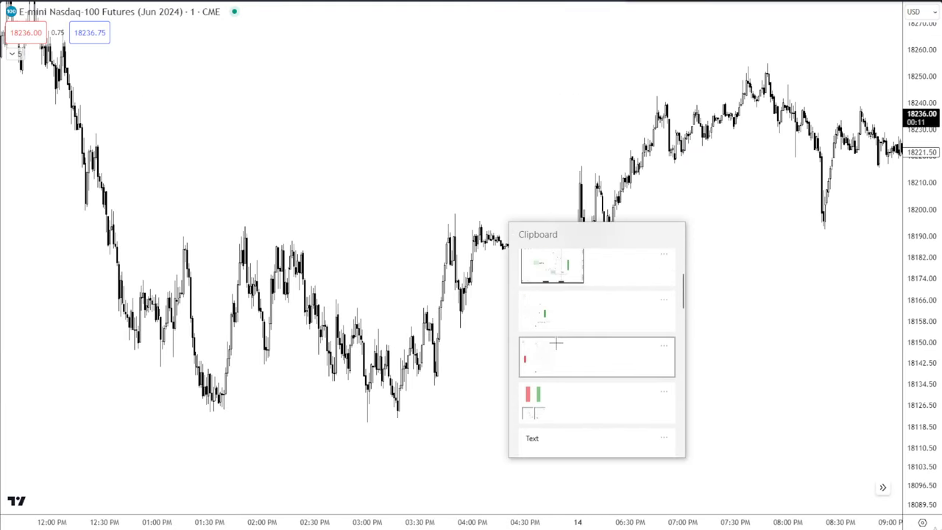
{"action": "left_click", "coordinate": [593, 311]}
{"action": "left_click_drag", "start_coordinate": [507, 321], "coordinate": [708, 507]}
{"action": "left_click_drag", "start_coordinate": [602, 407], "coordinate": [499, 152]}
{"action": "left_click_drag", "start_coordinate": [694, 252], "coordinate": [731, 366]}
{"action": "left_click_drag", "start_coordinate": [526, 289], "coordinate": [479, 190]}
{"action": "left_click_drag", "start_coordinate": [629, 192], "coordinate": [625, 279]}
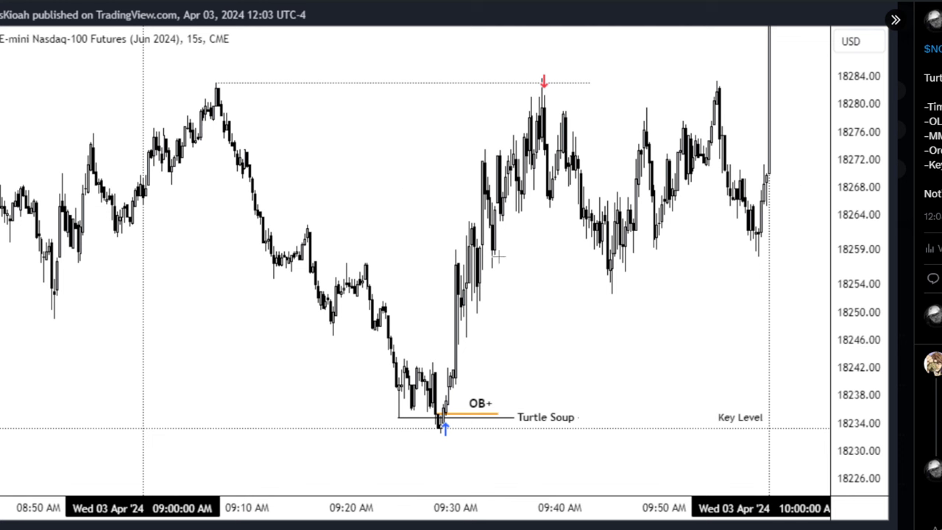
Step: Find the March 21 $NQ post in the X profile feed and examine its daily and hourly range charts
{"action": "left_click", "coordinate": [706, 524]}
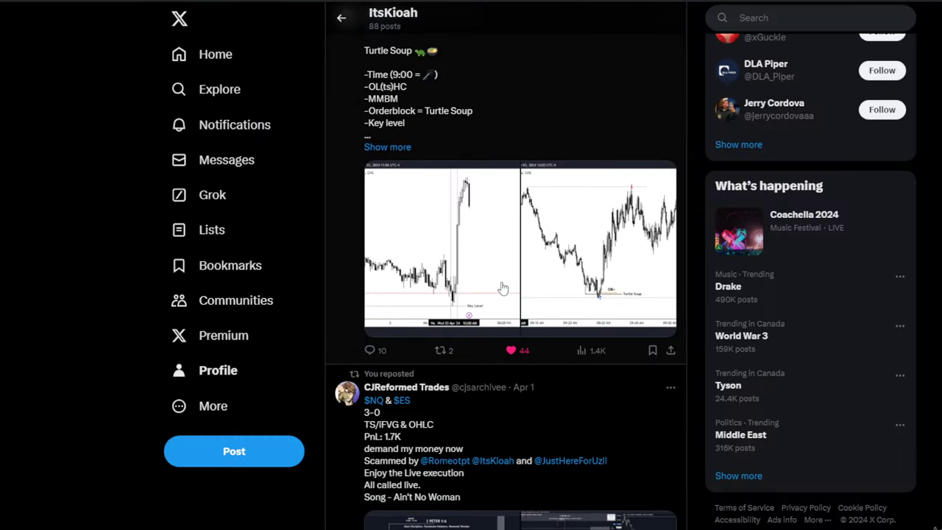
{"action": "scroll", "coordinate": [525, 434], "scroll_direction": "down", "scroll_amount": 5}
{"action": "scroll", "coordinate": [524, 434], "scroll_direction": "down", "scroll_amount": 15}
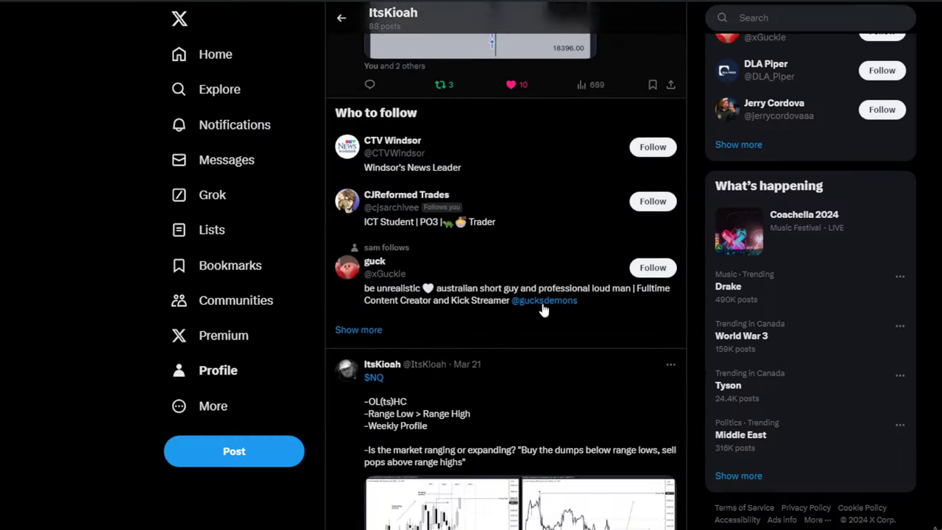
{"action": "scroll", "coordinate": [480, 250], "scroll_direction": "up", "scroll_amount": 3}
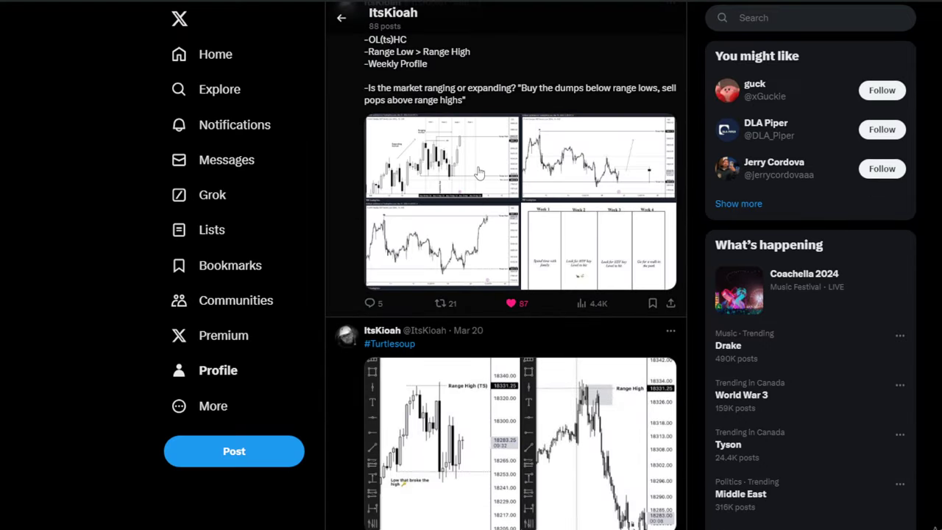
{"action": "left_click", "coordinate": [480, 176]}
{"action": "left_click", "coordinate": [895, 277]}
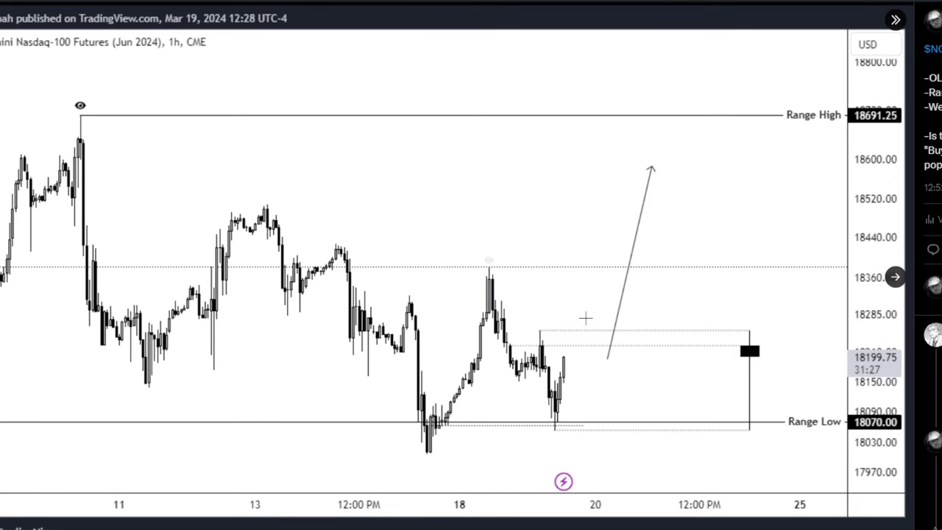
{"action": "key", "text": "Left"}
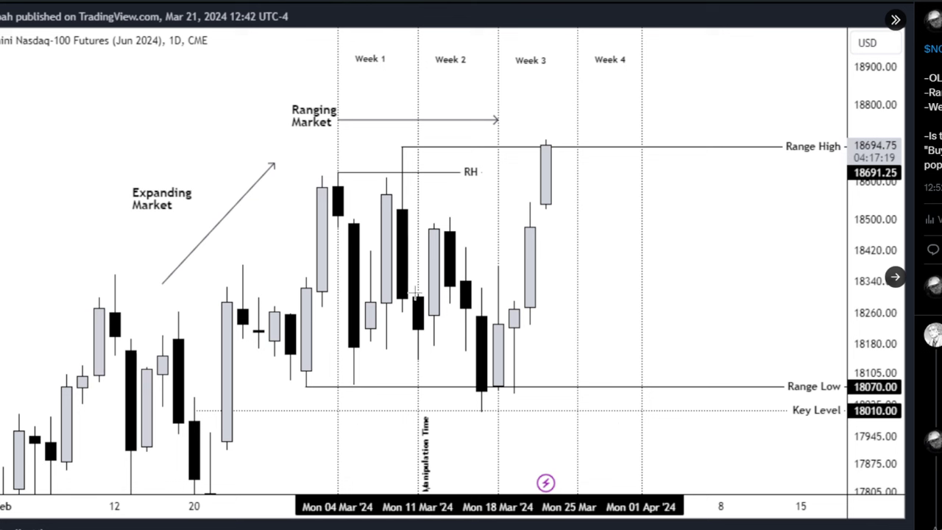
{"action": "left_click", "coordinate": [894, 277]}
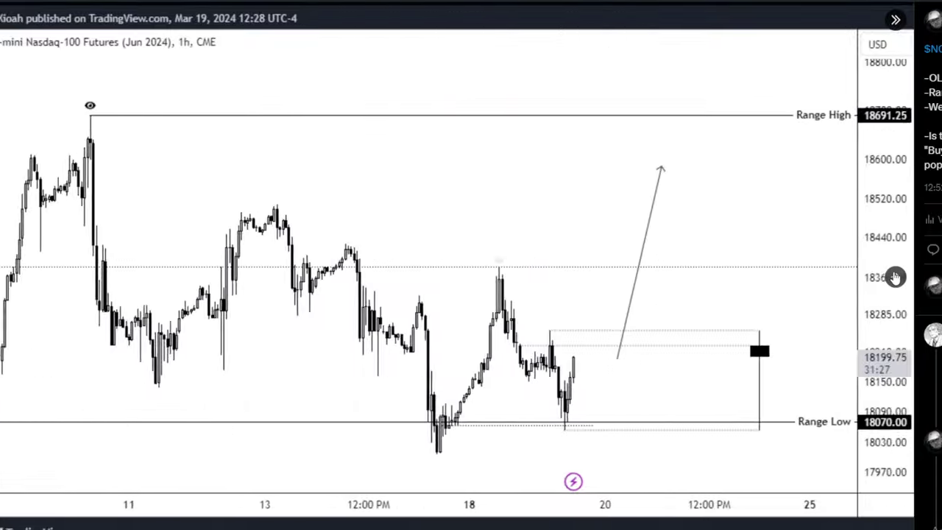
{"action": "left_click", "coordinate": [894, 277]}
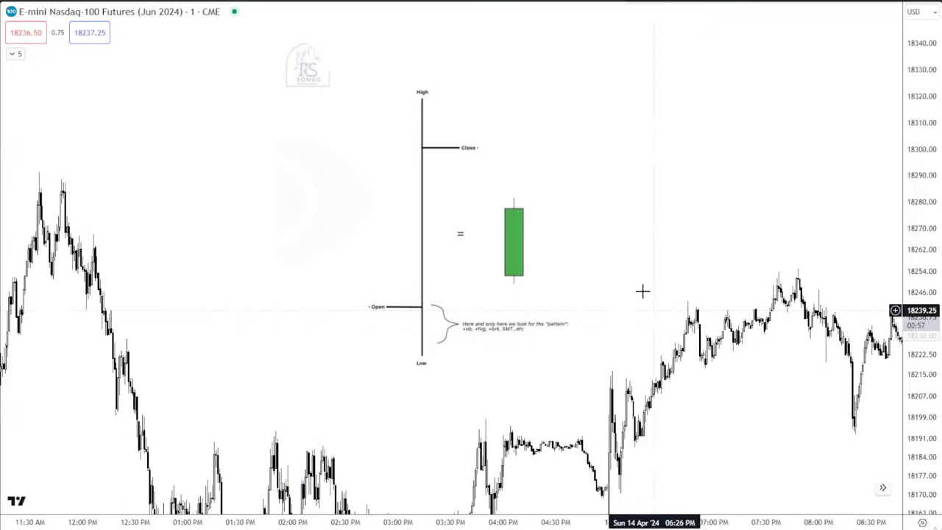
Step: Delete the Open-High-Low-Close candle diagram from the TradingView chart
{"action": "left_click", "coordinate": [581, 257]}
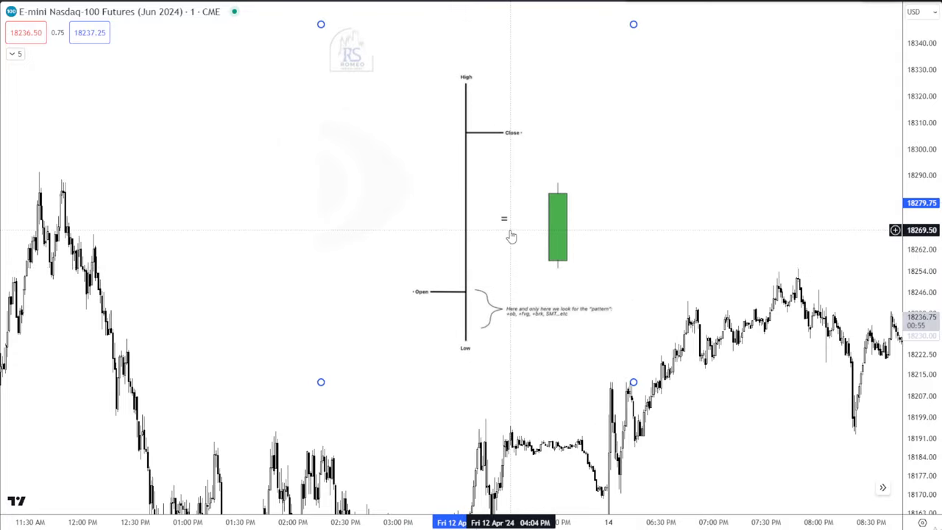
{"action": "key", "text": "space"}
{"action": "left_click", "coordinate": [778, 94]}
{"action": "key", "text": "Delete"}
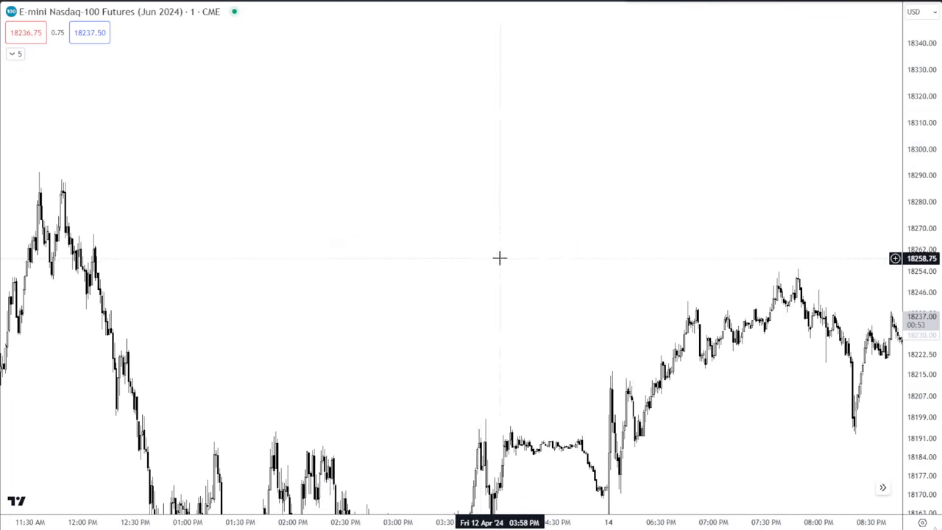
Step: Draw three adjacent pink rectangles as candles around 2:22 PM, the middle one lower, spanning 18273.25 to 18227.50
{"action": "left_click_drag", "start_coordinate": [500, 258], "coordinate": [553, 209]}
{"action": "left_click", "coordinate": [361, 113]}
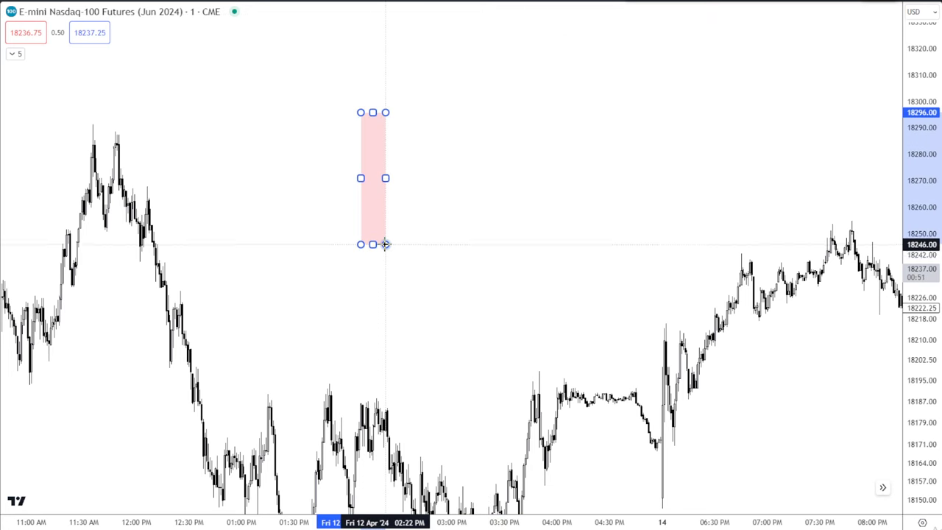
{"action": "left_click", "coordinate": [384, 252]}
{"action": "left_click_drag", "start_coordinate": [425, 221], "coordinate": [429, 217]}
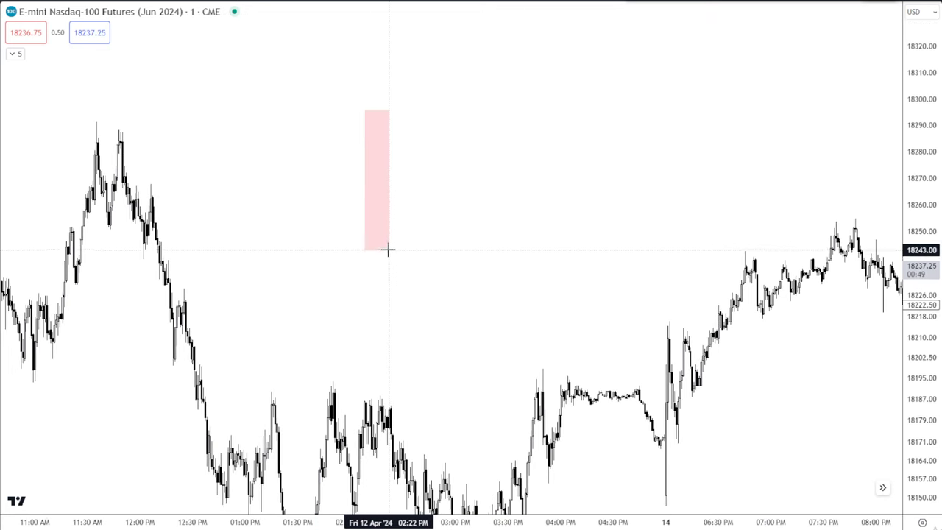
{"action": "mouse_move", "coordinate": [388, 290]}
{"action": "left_mouse_down"}
{"action": "mouse_move", "coordinate": [413, 149]}
{"action": "mouse_move", "coordinate": [412, 170]}
{"action": "left_mouse_up"}
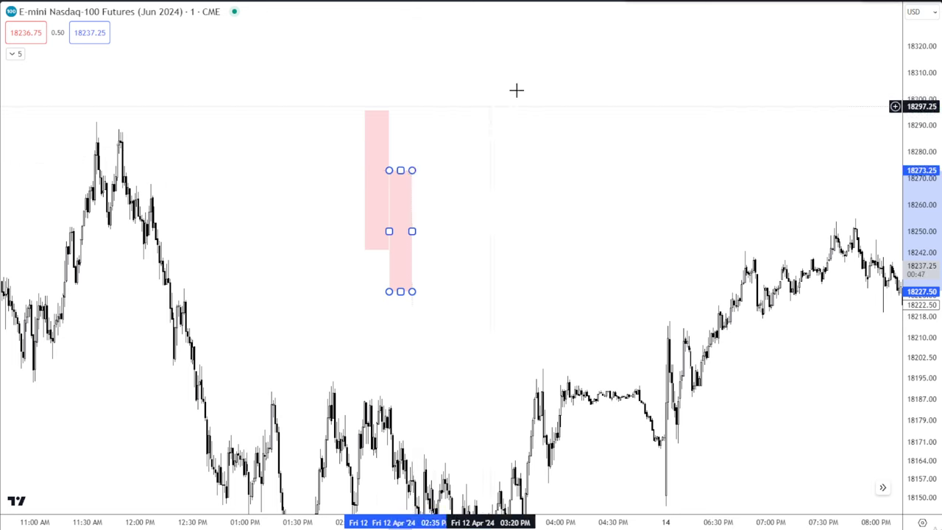
{"action": "left_click_drag", "start_coordinate": [636, 31], "coordinate": [650, 25]}
{"action": "mouse_move", "coordinate": [425, 246]}
{"action": "left_mouse_down"}
{"action": "mouse_move", "coordinate": [461, 101]}
{"action": "mouse_move", "coordinate": [451, 100]}
{"action": "left_mouse_up"}
{"action": "left_click_drag", "start_coordinate": [526, 91], "coordinate": [528, 90]}
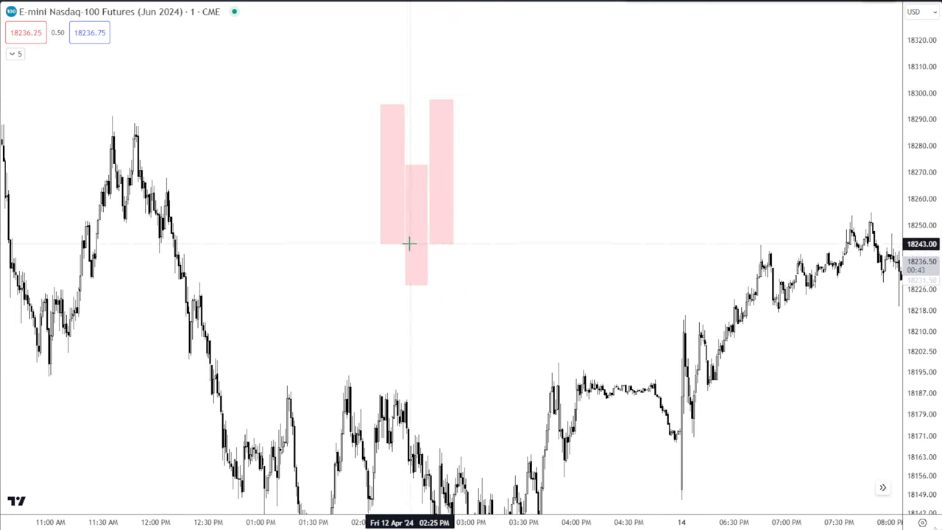
Step: Place a vertical line at 2:22 PM between the first and second rectangles and label it "Manipulation Time"
{"action": "left_click", "coordinate": [405, 59]}
{"action": "left_click", "coordinate": [484, 32]}
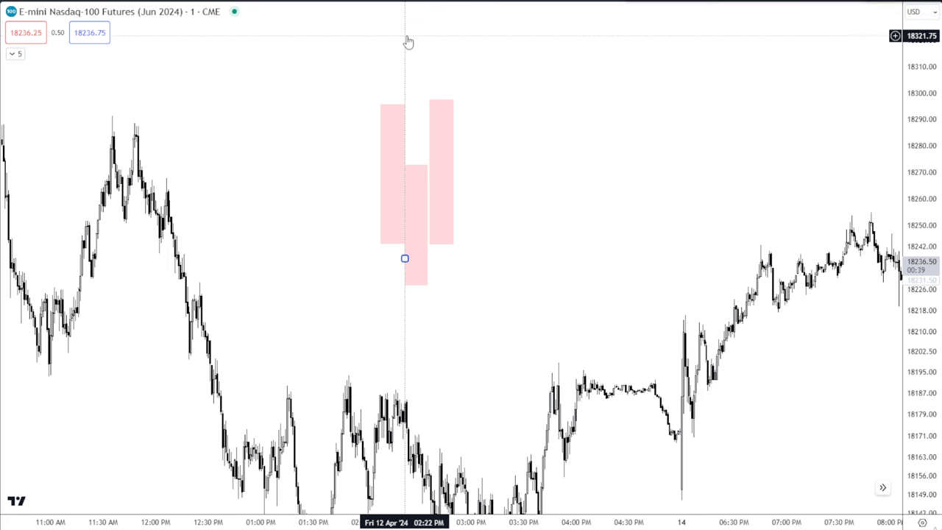
{"action": "double_click", "coordinate": [407, 39]}
{"action": "type", "text": "Manipulation Time"}
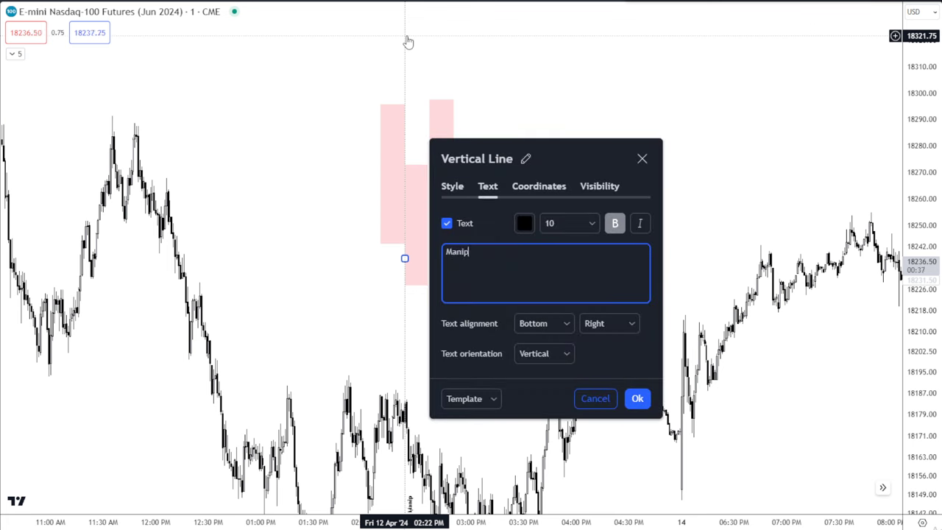
{"action": "left_click", "coordinate": [637, 398]}
{"action": "left_click_drag", "start_coordinate": [671, 322], "coordinate": [692, 391]}
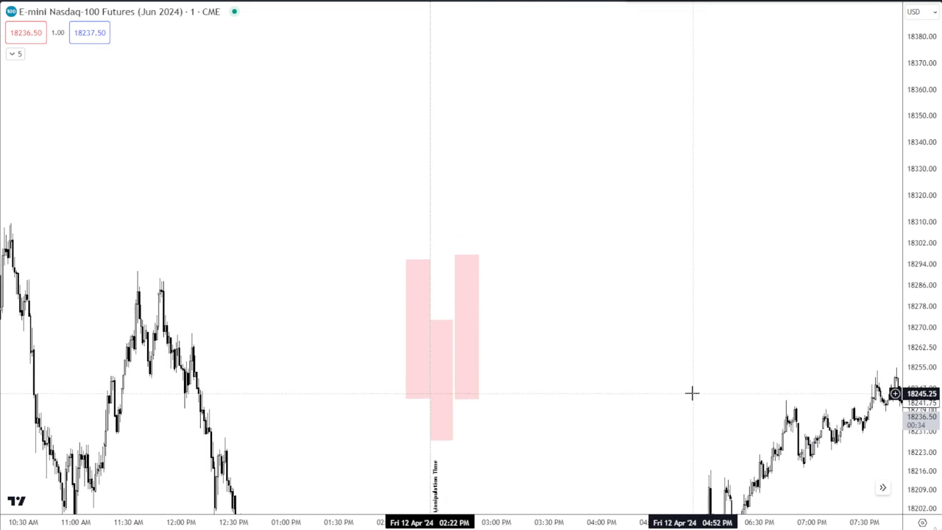
Step: Set the vertical line's text alignment to Top
{"action": "double_click", "coordinate": [435, 213]}
{"action": "left_click", "coordinate": [560, 329]}
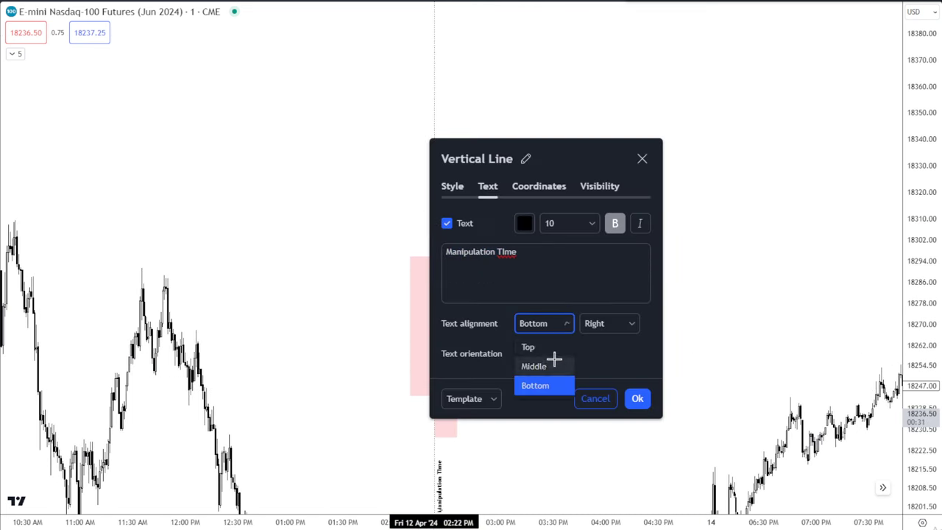
{"action": "left_click", "coordinate": [533, 343]}
{"action": "left_click", "coordinate": [637, 398]}
{"action": "left_click_drag", "start_coordinate": [643, 349], "coordinate": [639, 291]}
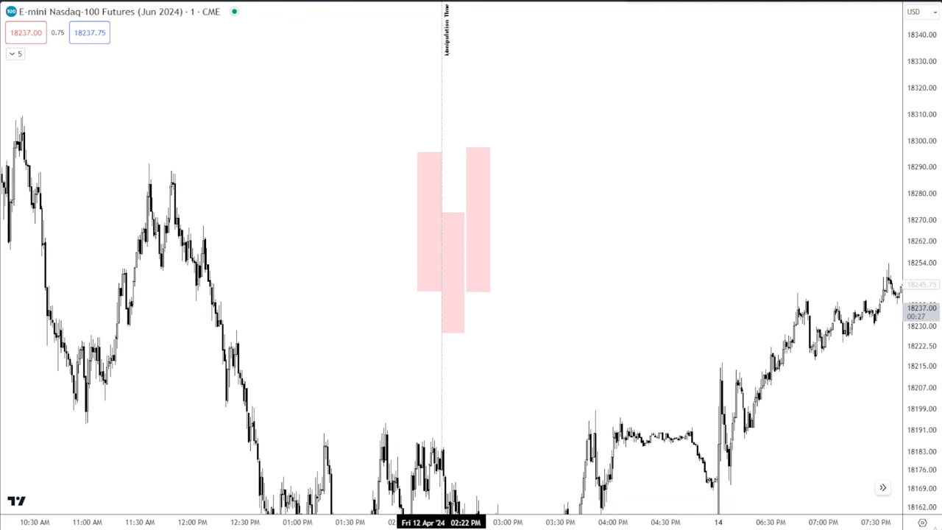
Step: Draw a horizontal line at 18243.00 from 2:11 PM to 3:22 PM along the first rectangle's low and label it "Turtle Soup"
{"action": "left_click", "coordinate": [422, 291]}
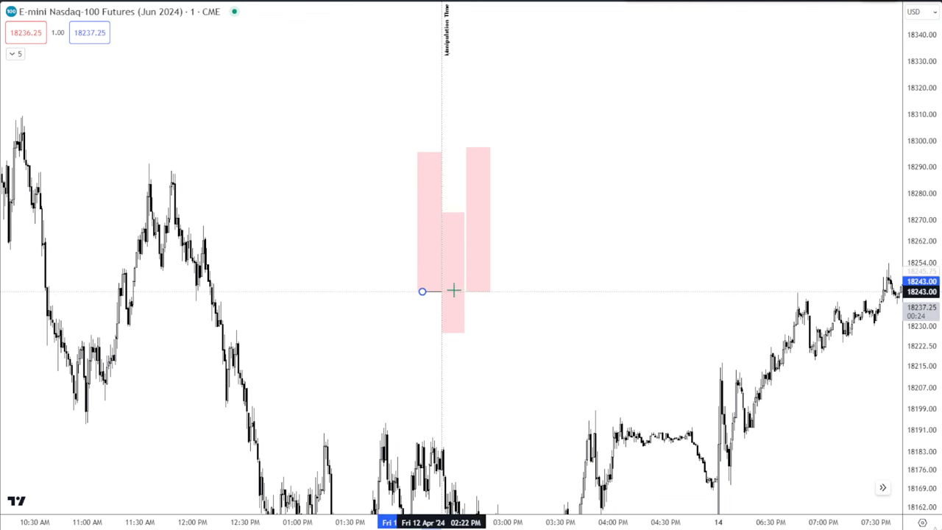
{"action": "left_click", "coordinate": [546, 291]}
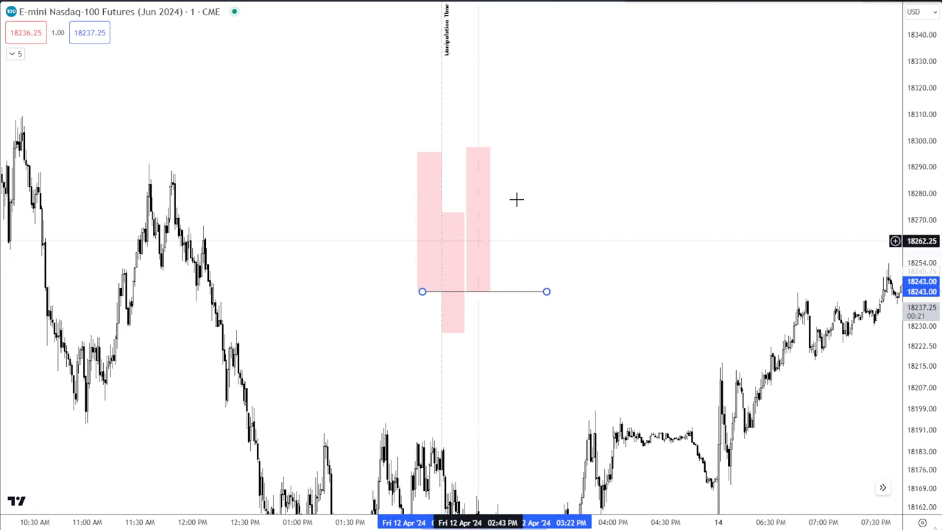
{"action": "left_click", "coordinate": [894, 3]}
{"action": "scroll", "coordinate": [915, 372], "scroll_direction": "down", "scroll_amount": 3}
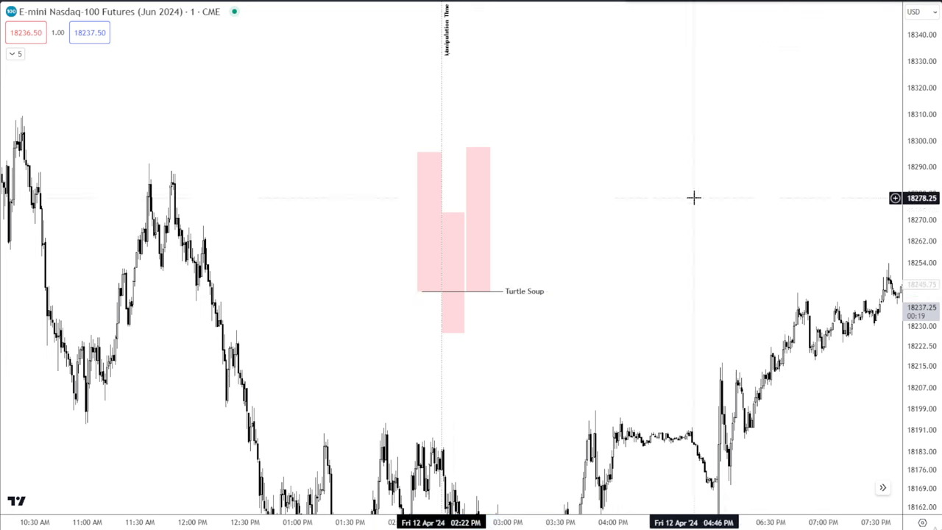
{"action": "left_click", "coordinate": [464, 316]}
{"action": "left_click", "coordinate": [442, 130]}
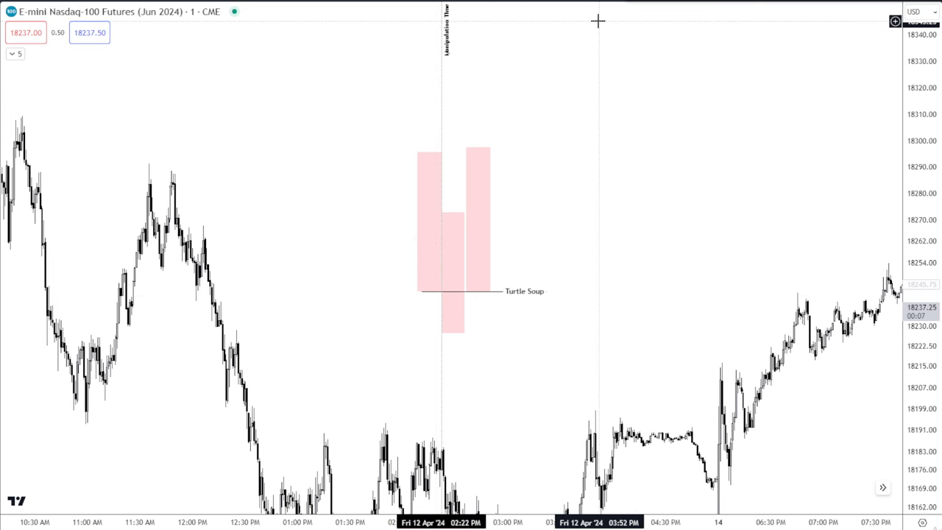
{"action": "left_click", "coordinate": [505, 292]}
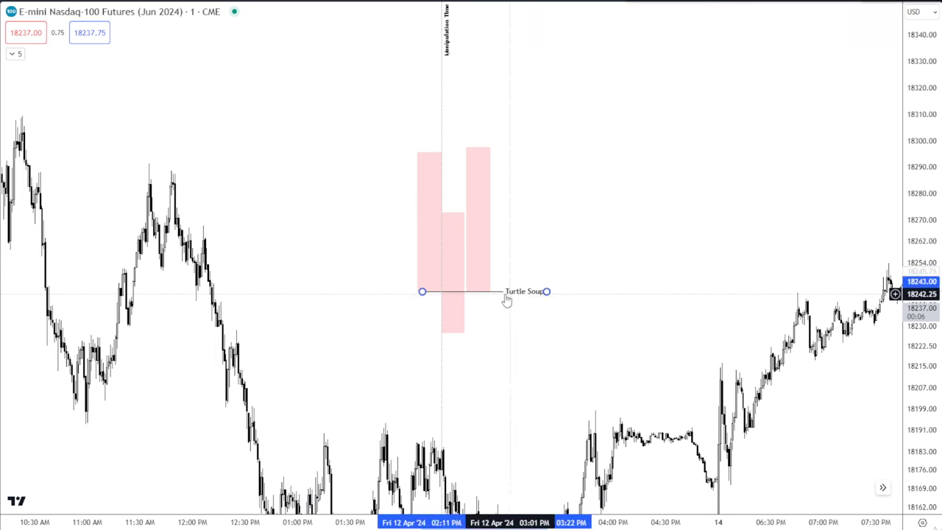
{"action": "left_click", "coordinate": [375, 357]}
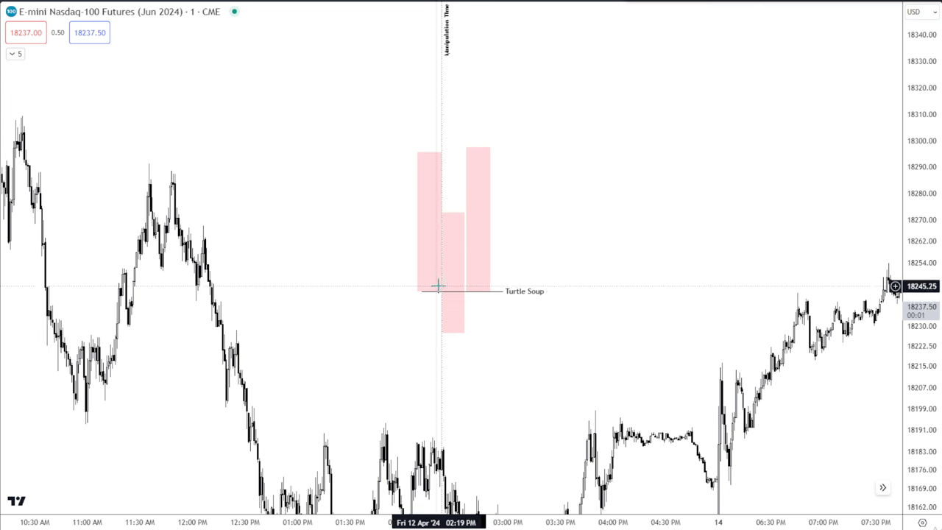
{"action": "left_click", "coordinate": [441, 70]}
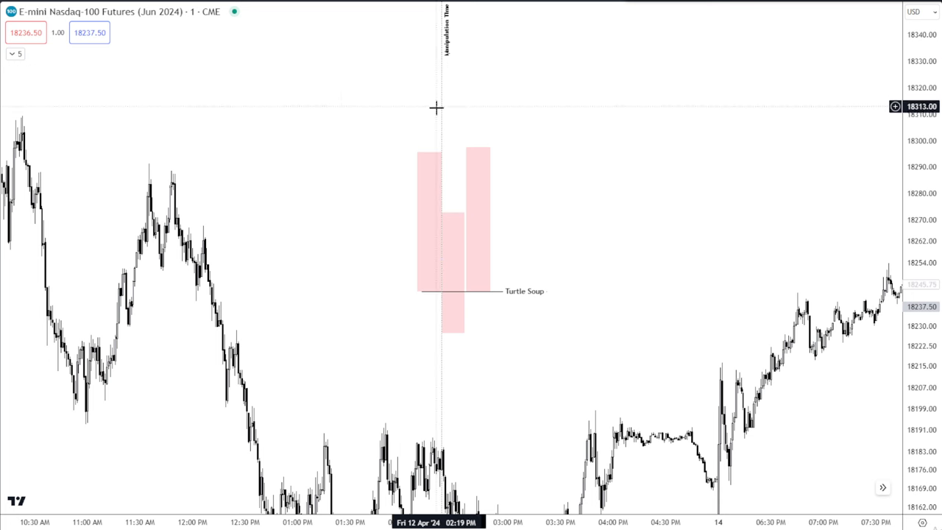
{"action": "left_click", "coordinate": [141, 203]}
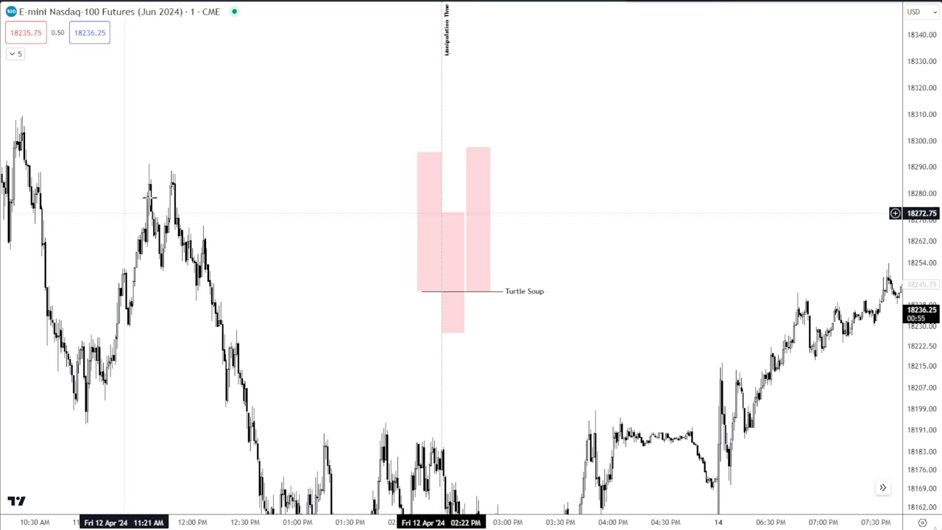
Step: Delete the three pink rectangles, keeping the Manipulation Time and Turtle Soup lines
{"action": "left_click", "coordinate": [420, 219]}
{"action": "key", "text": "Delete"}
{"action": "left_click", "coordinate": [467, 218]}
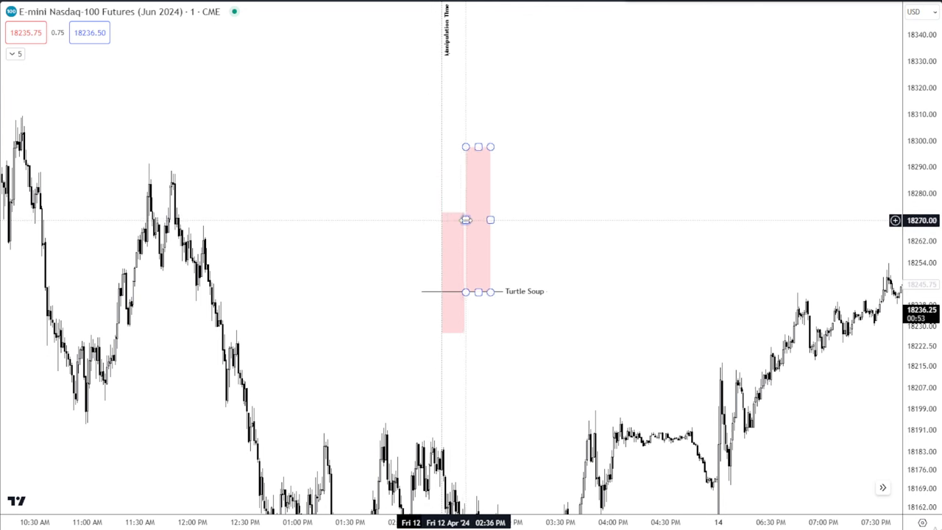
{"action": "key", "text": "Delete"}
{"action": "left_click", "coordinate": [460, 215]}
{"action": "key", "text": "Delete"}
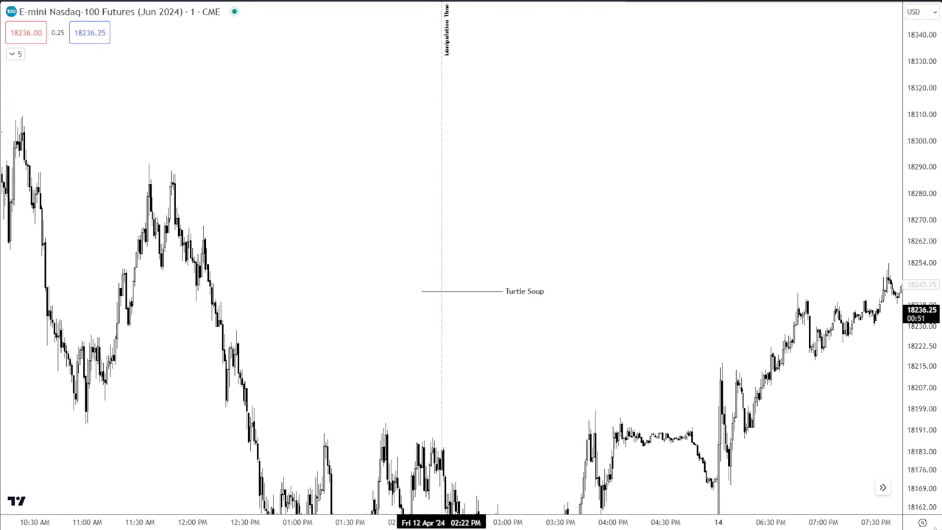
Step: Draw a path zigzagging between about 18242 and 18260, dipping to about 18227 after the Manipulation Time line and rallying to about 18340
{"action": "left_click", "coordinate": [1, 143]}
{"action": "left_click", "coordinate": [1, 118]}
{"action": "left_click", "coordinate": [48, 386]}
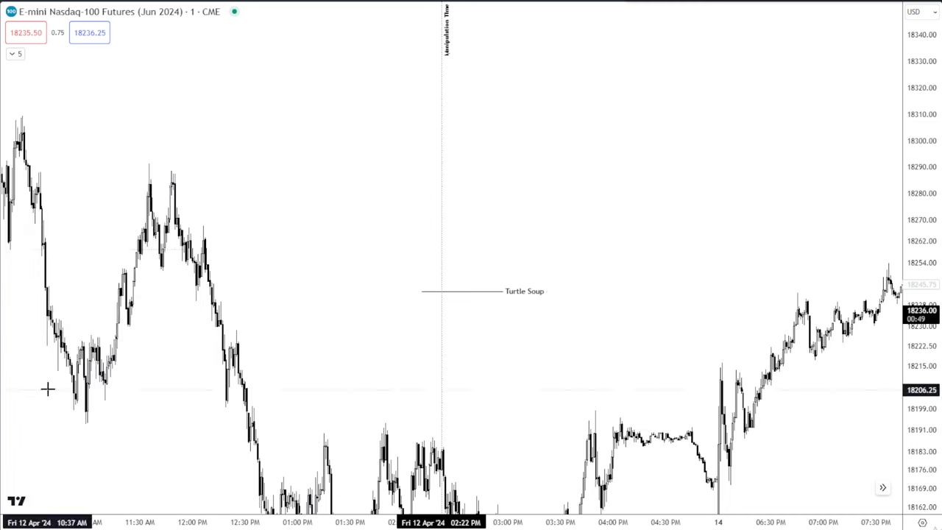
{"action": "left_click", "coordinate": [358, 292]}
{"action": "left_click", "coordinate": [374, 246]}
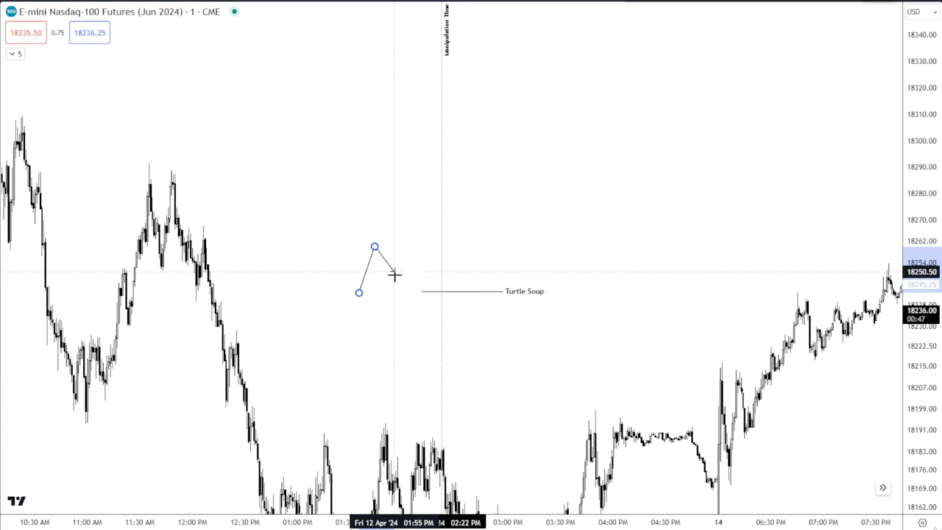
{"action": "left_click", "coordinate": [396, 294]}
{"action": "left_click", "coordinate": [412, 246]}
{"action": "left_click", "coordinate": [434, 295]}
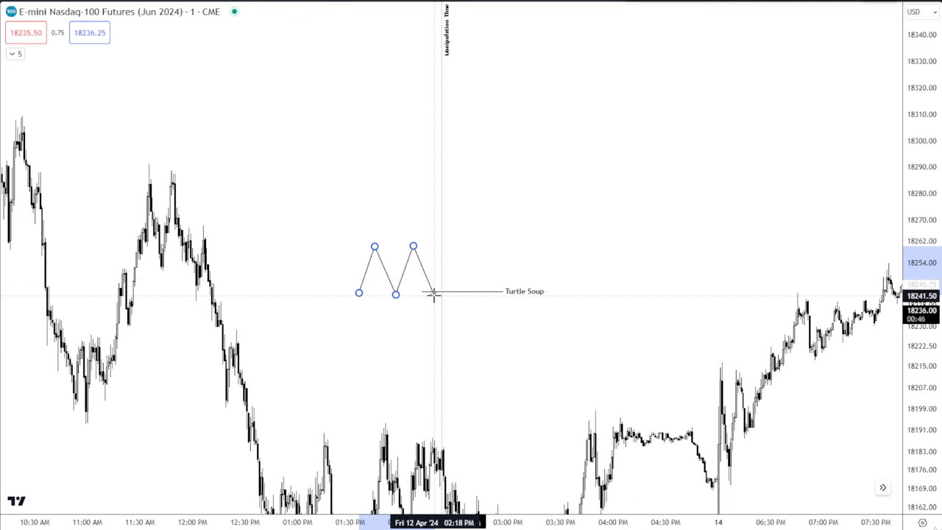
{"action": "left_click", "coordinate": [443, 246]}
{"action": "left_click", "coordinate": [464, 333]}
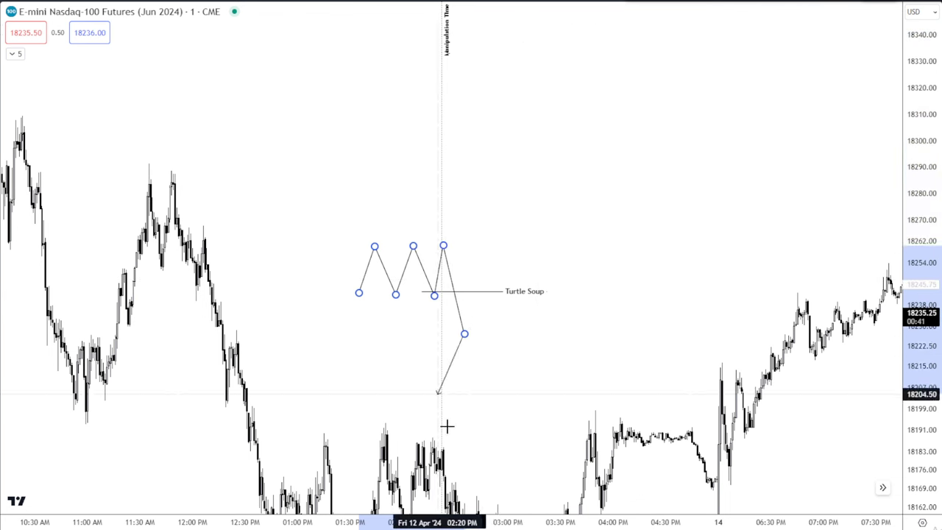
{"action": "left_click", "coordinate": [544, 35]}
{"action": "left_click", "coordinate": [537, 43]}
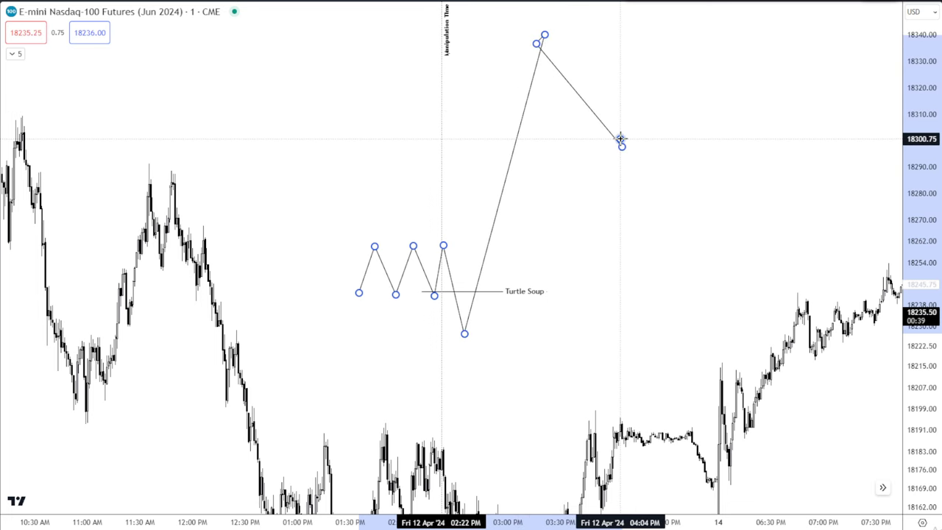
{"action": "double_click", "coordinate": [621, 138]}
Step: Pull the path's two stray end points back beside the rally's peak to form an arrowhead
{"action": "left_click_drag", "start_coordinate": [578, 169], "coordinate": [581, 166]}
{"action": "left_click_drag", "start_coordinate": [624, 143], "coordinate": [547, 91]}
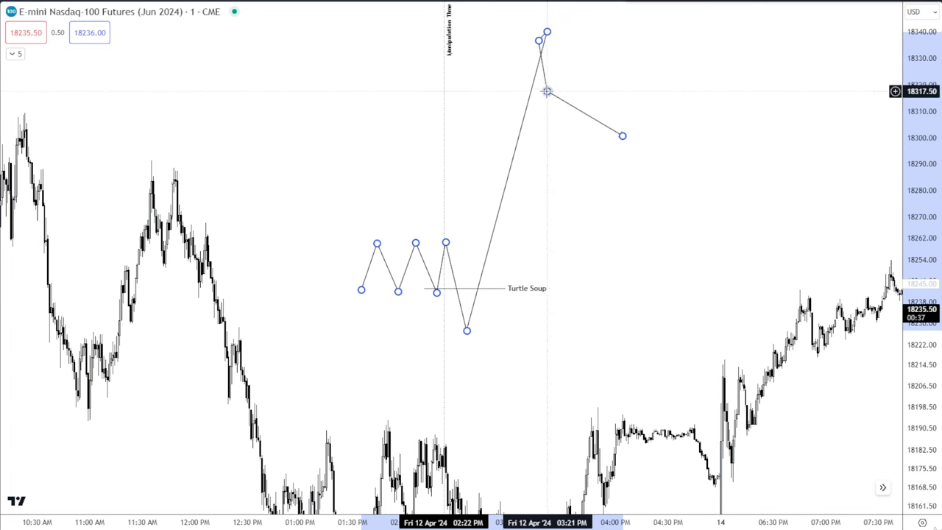
{"action": "left_click_drag", "start_coordinate": [623, 135], "coordinate": [543, 38]}
{"action": "left_click", "coordinate": [541, 115]}
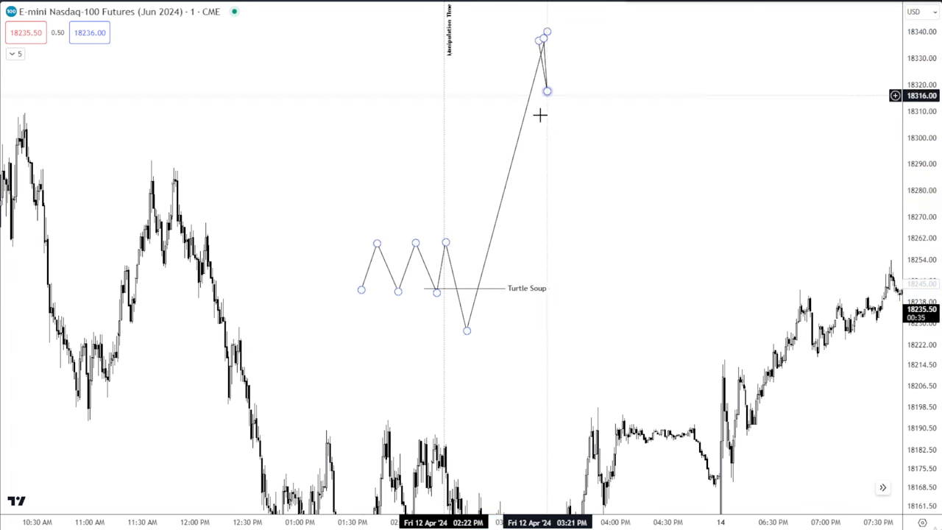
Step: Align the Turtle Soup line with the path's last low before the Manipulation Time line, so that it starts at that low
{"action": "left_click", "coordinate": [425, 288]}
{"action": "left_click_drag", "start_coordinate": [425, 287], "coordinate": [435, 293]}
{"action": "left_click_drag", "start_coordinate": [549, 289], "coordinate": [554, 293]}
{"action": "left_click", "coordinate": [560, 331]}
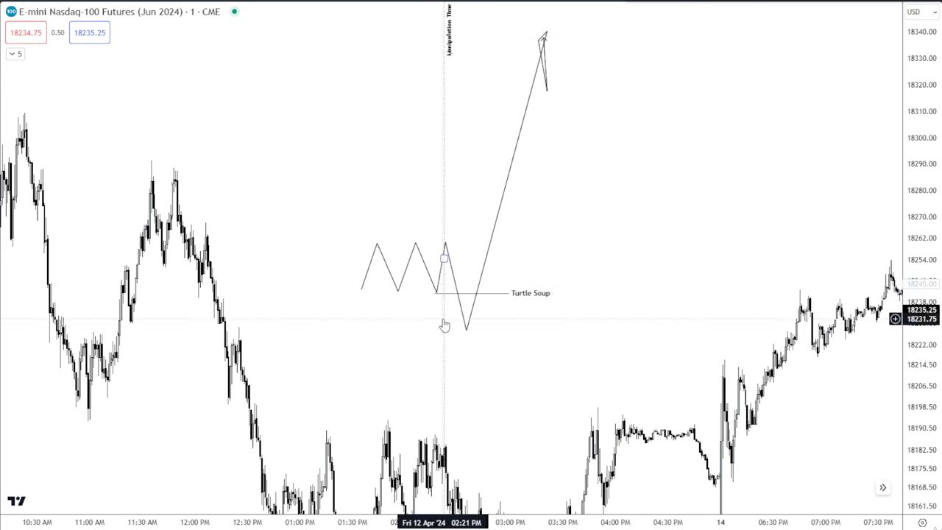
{"action": "mouse_move", "coordinate": [436, 293]}
{"action": "left_mouse_down"}
{"action": "mouse_move", "coordinate": [384, 290]}
{"action": "mouse_move", "coordinate": [435, 294]}
{"action": "left_mouse_up"}
{"action": "left_click", "coordinate": [437, 187]}
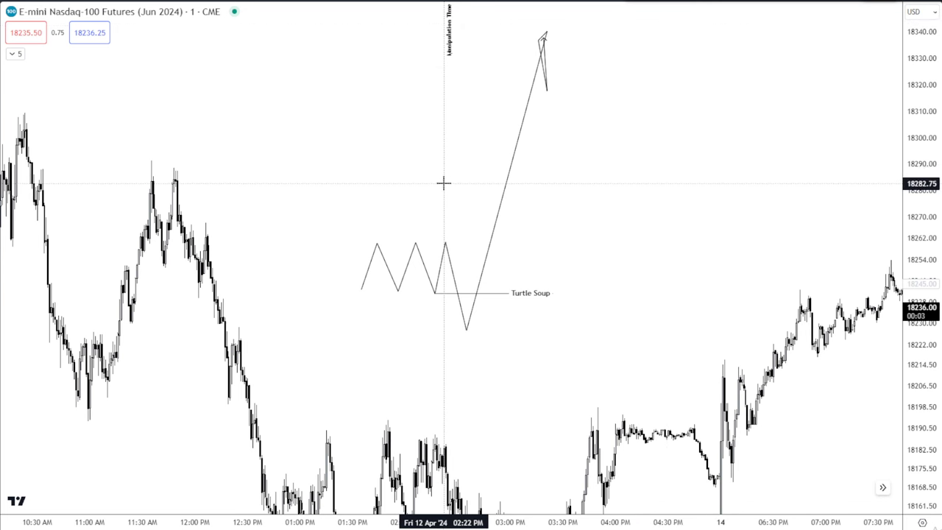
Step: Mark the path's dip with a temporary rectangle from 2:22 PM to 2:45 PM, between 18282.75 and 18211.75, and delete it
{"action": "left_click_drag", "start_coordinate": [444, 184], "coordinate": [491, 412]}
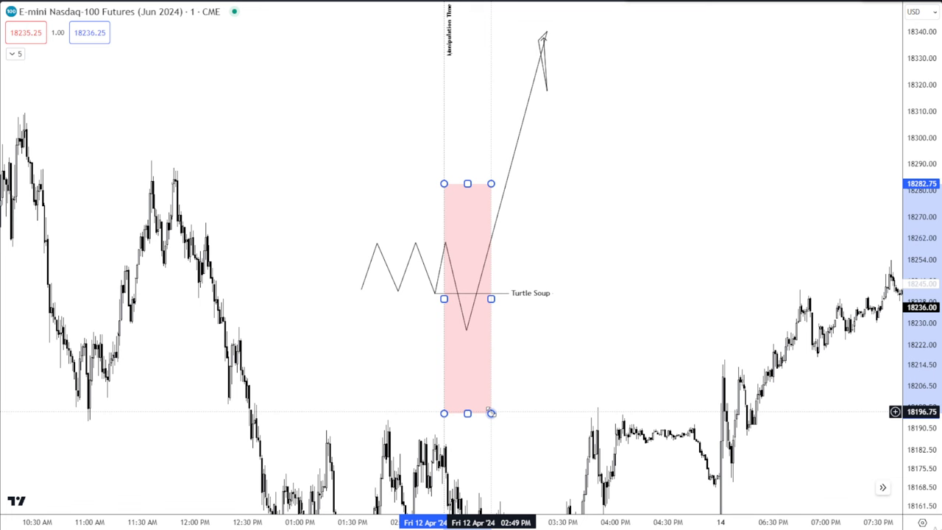
{"action": "left_click_drag", "start_coordinate": [490, 413], "coordinate": [489, 372]}
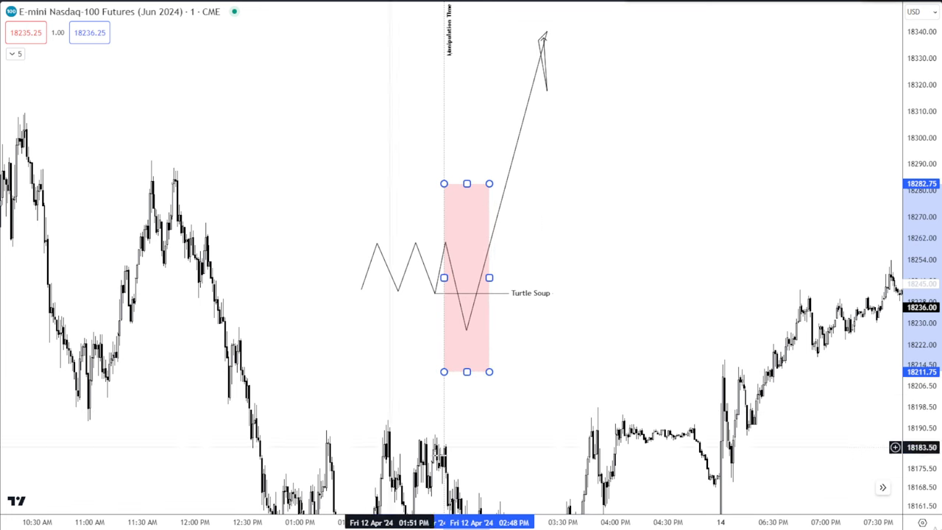
{"action": "left_click_drag", "start_coordinate": [490, 277], "coordinate": [484, 277]}
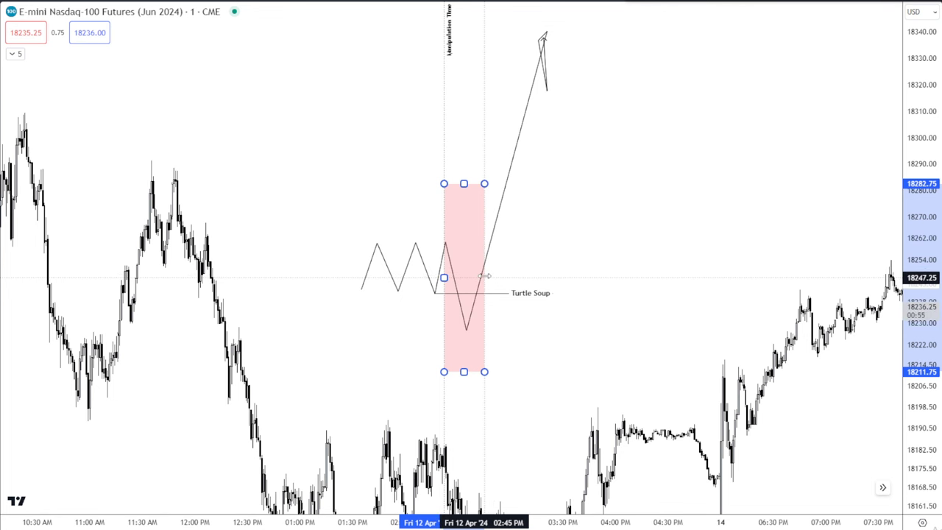
{"action": "left_click", "coordinate": [516, 273]}
{"action": "left_click", "coordinate": [482, 364]}
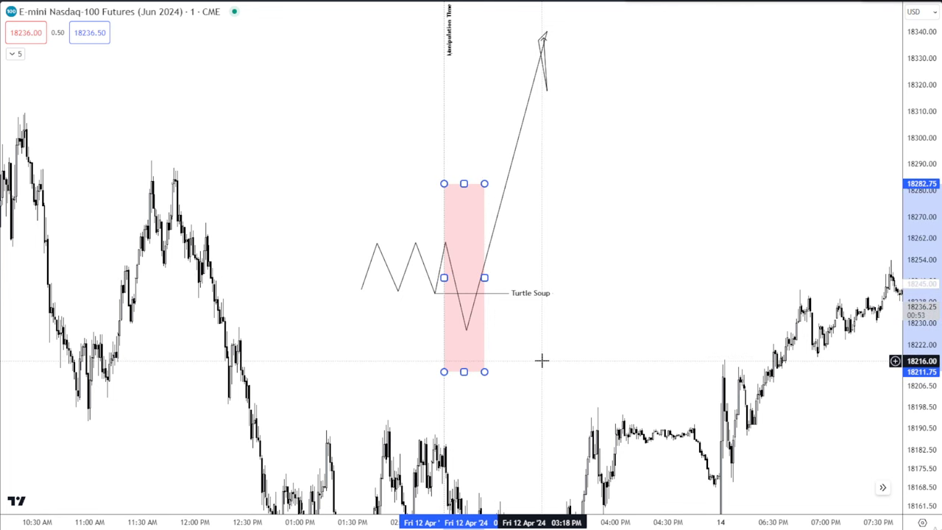
{"action": "key", "text": "Delete"}
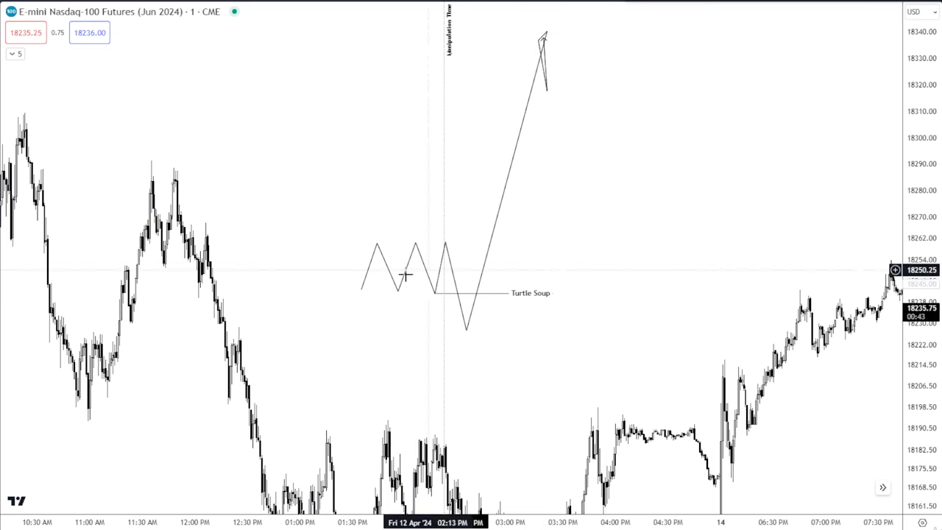
{"action": "left_click", "coordinate": [2, 365]}
{"action": "left_click", "coordinate": [25, 363]}
{"action": "left_click_drag", "start_coordinate": [484, 346], "coordinate": [498, 245]}
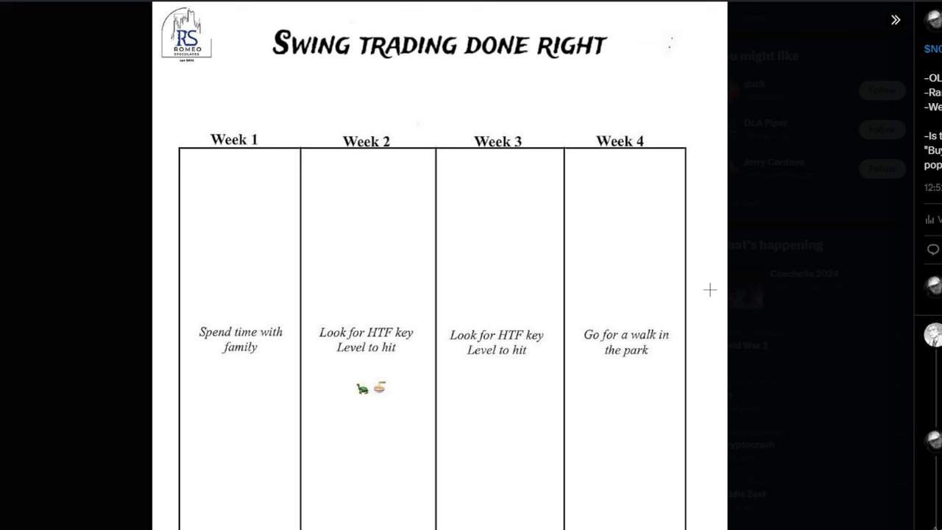
Step: On X, close the swing trading schedule image and open the Mar 21 $NQ post's chart showing the rally to Range High
{"action": "scroll", "coordinate": [928, 265], "scroll_direction": "down", "scroll_amount": 8}
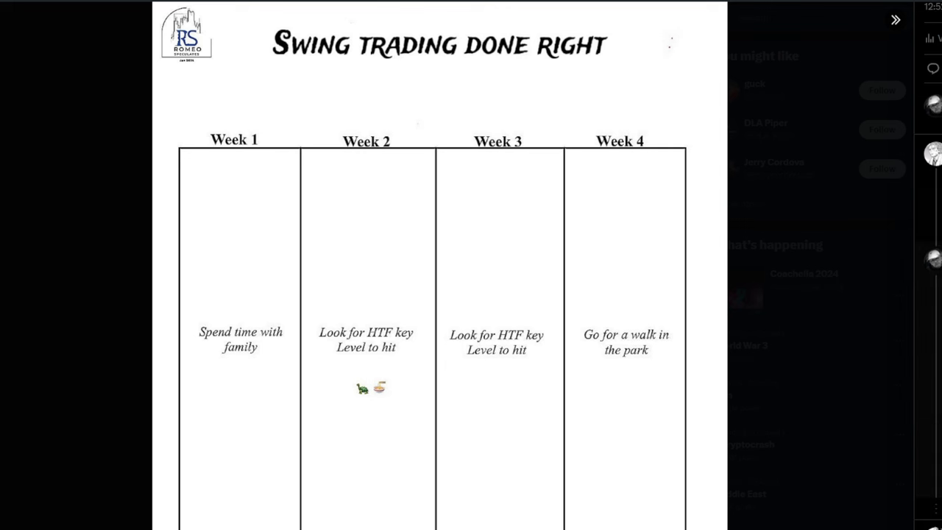
{"action": "scroll", "coordinate": [928, 265], "scroll_direction": "down", "scroll_amount": 5}
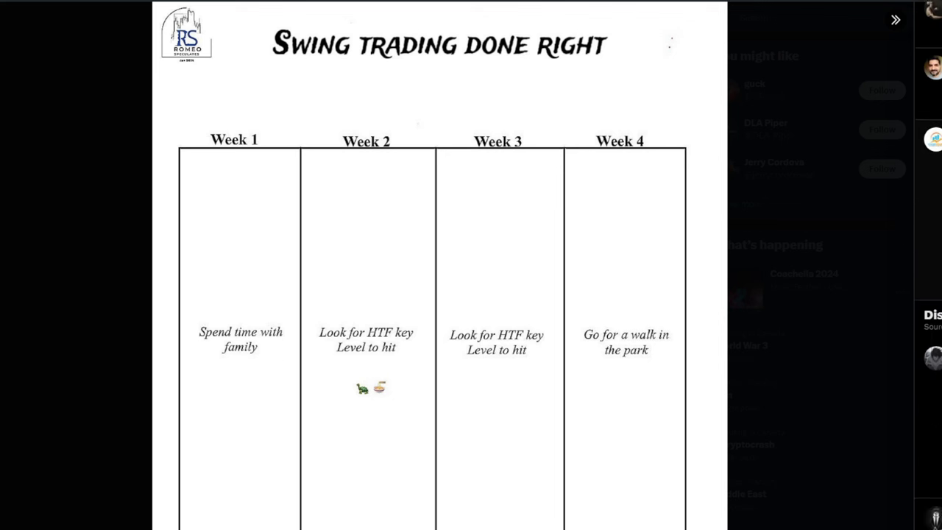
{"action": "scroll", "coordinate": [928, 265], "scroll_direction": "down", "scroll_amount": 5}
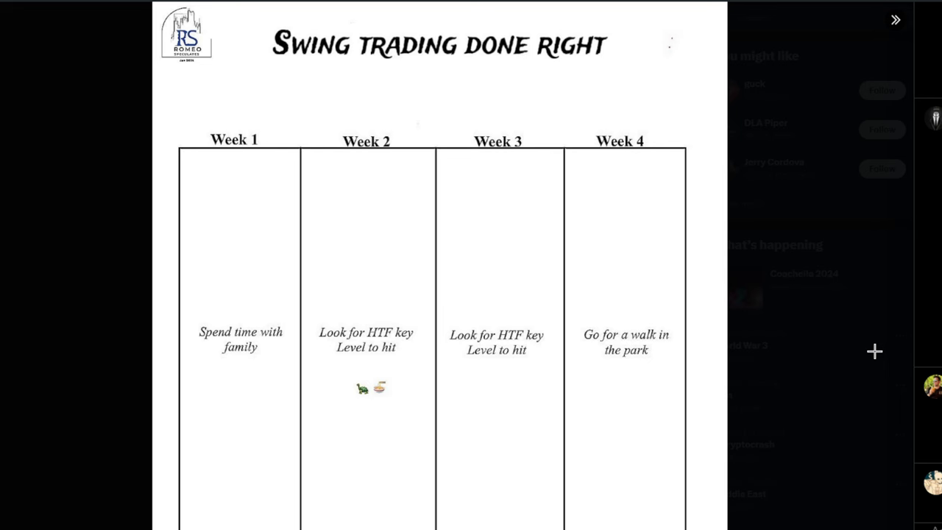
{"action": "left_click", "coordinate": [860, 353]}
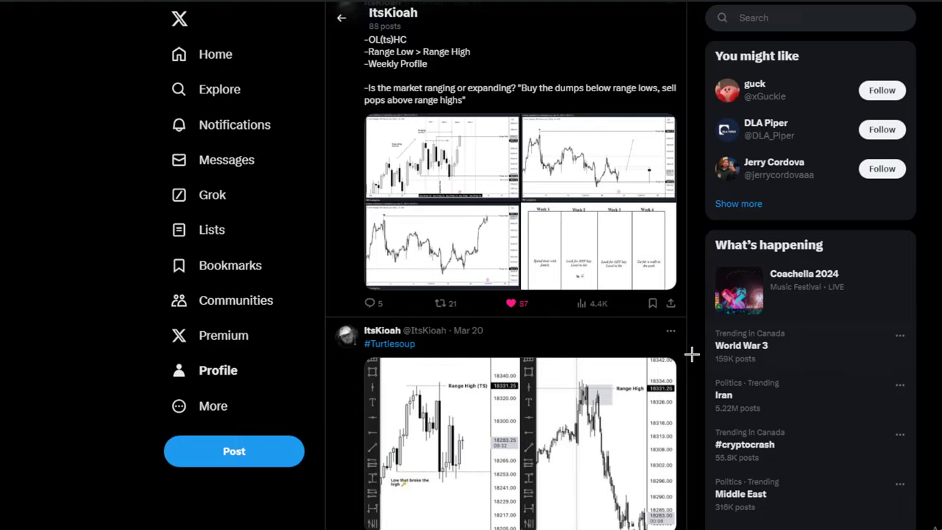
{"action": "scroll", "coordinate": [511, 286], "scroll_direction": "up", "scroll_amount": 1}
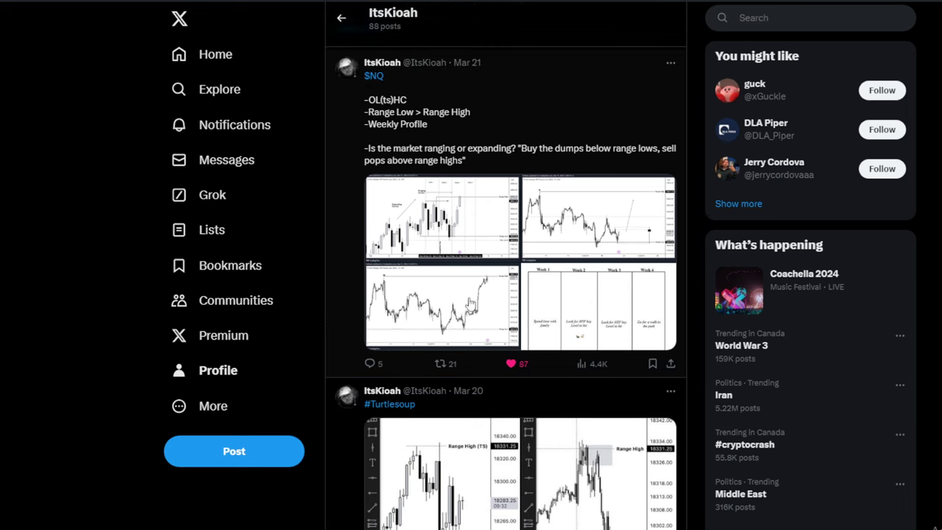
{"action": "left_click", "coordinate": [471, 302]}
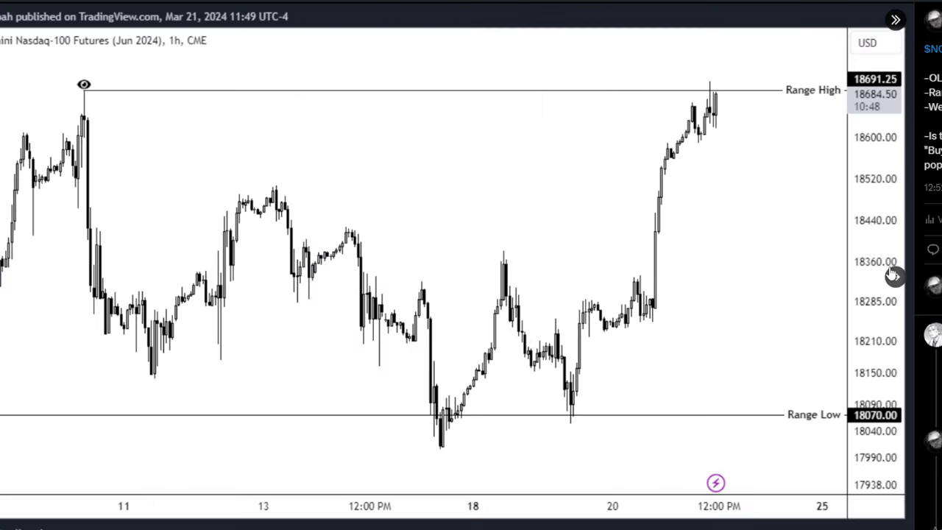